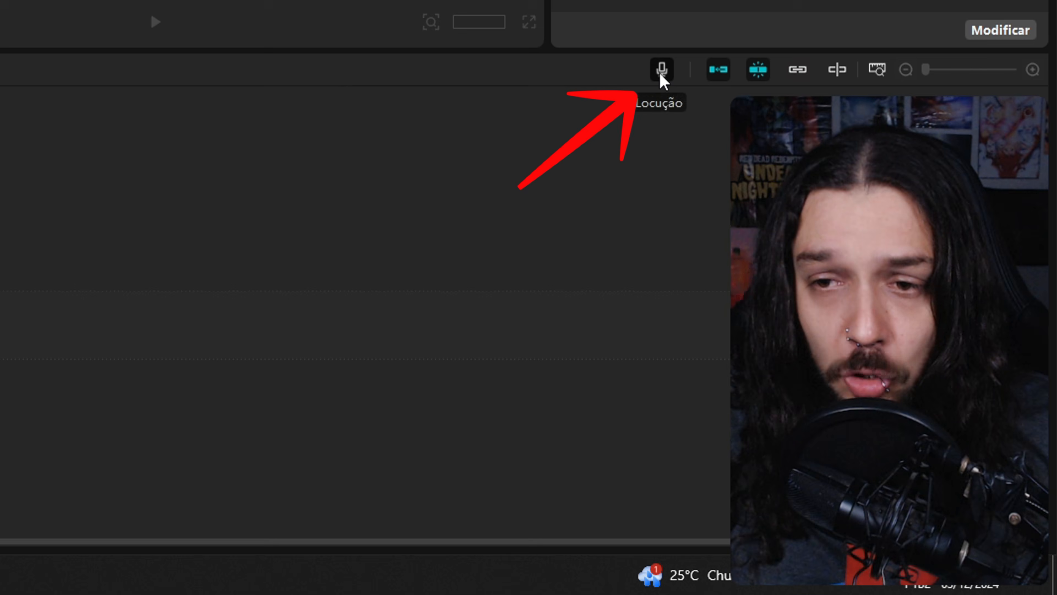
Open the voiceover (Locução) recorder, choose Microfone (2- Alctron-UM110) as the input device and start recording
{"action": "left_click", "coordinate": [838, 303]}
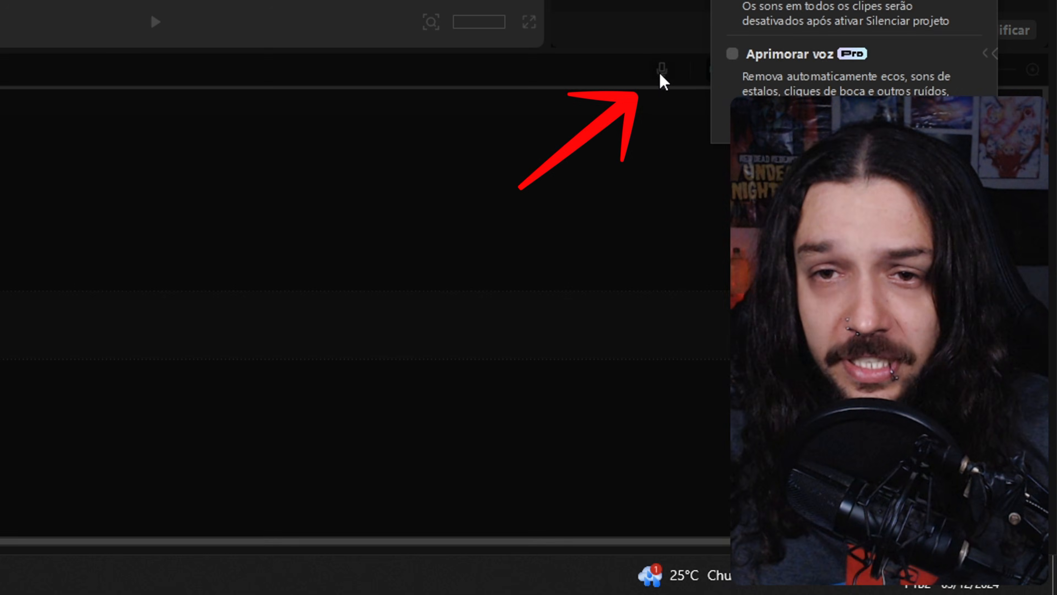
{"action": "left_click", "coordinate": [961, 262]}
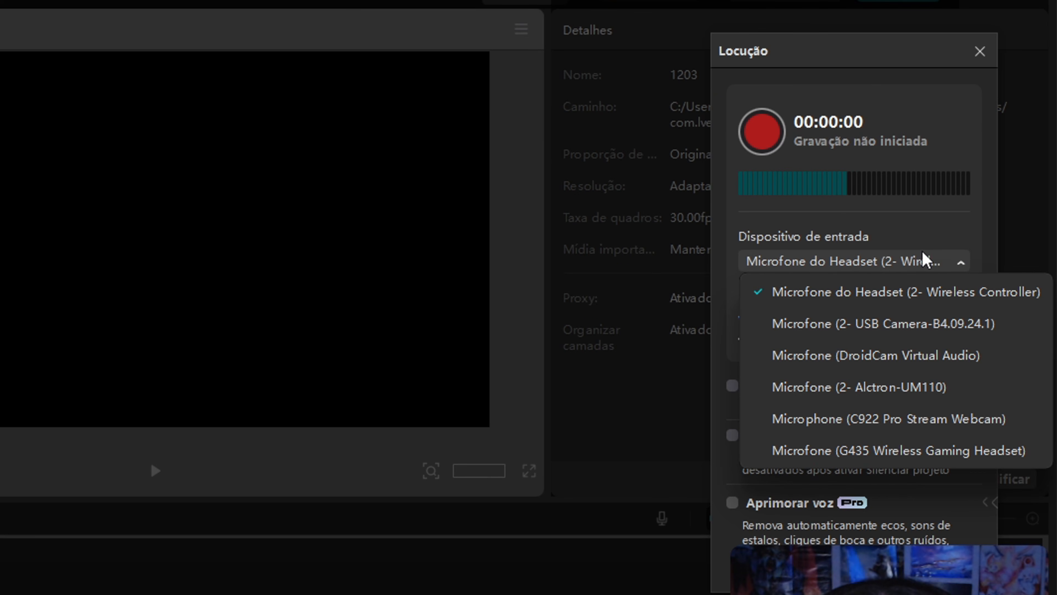
{"action": "left_click", "coordinate": [851, 387]}
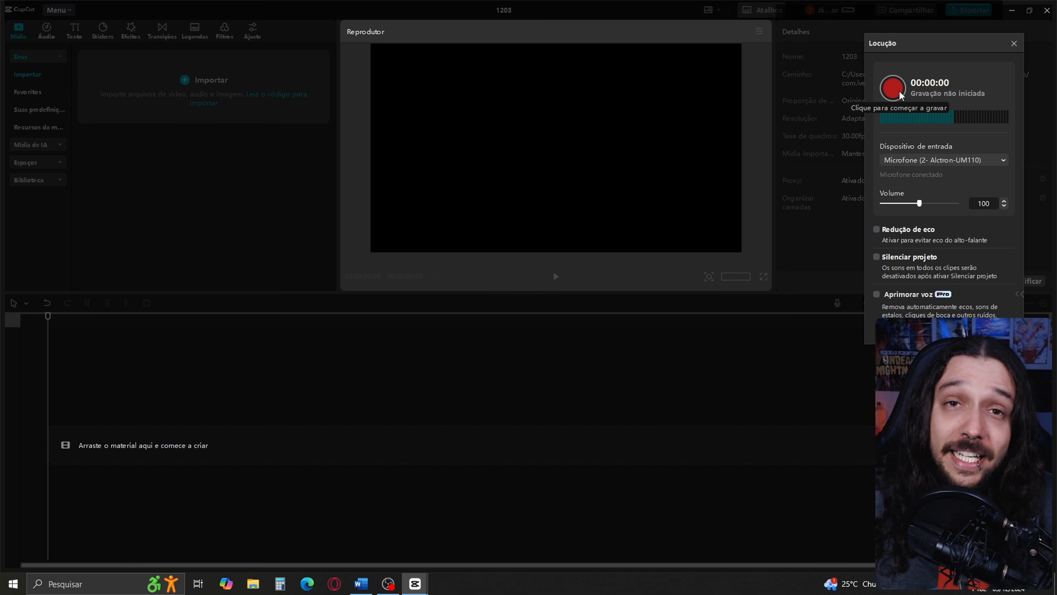
{"action": "left_click", "coordinate": [762, 131]}
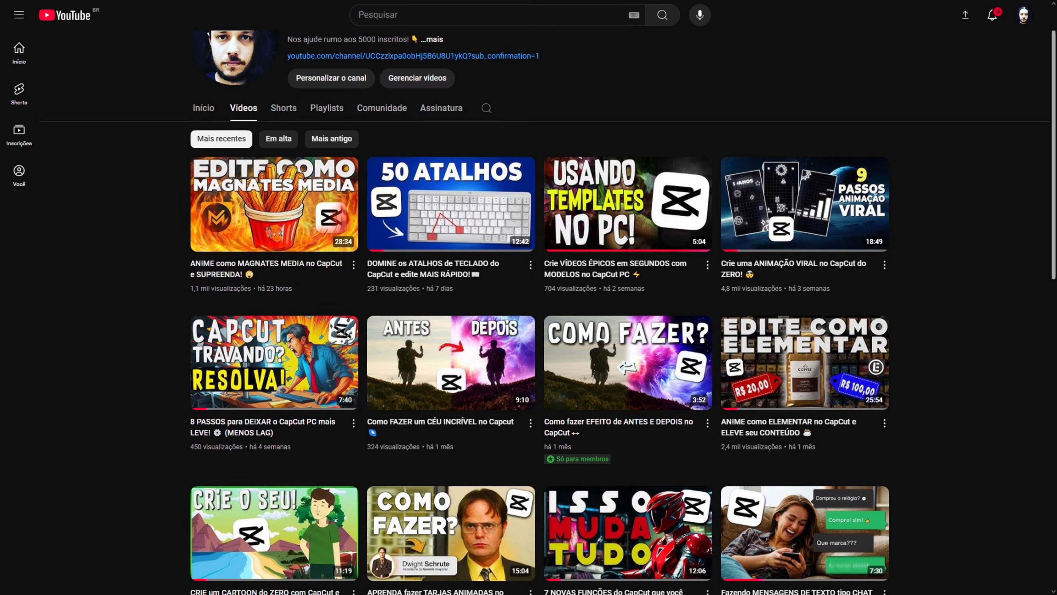
Look through the YouTube channel's list of recent CapCut tutorial videos
{"action": "scroll", "coordinate": [528, 291], "scroll_direction": "down", "scroll_amount": 3}
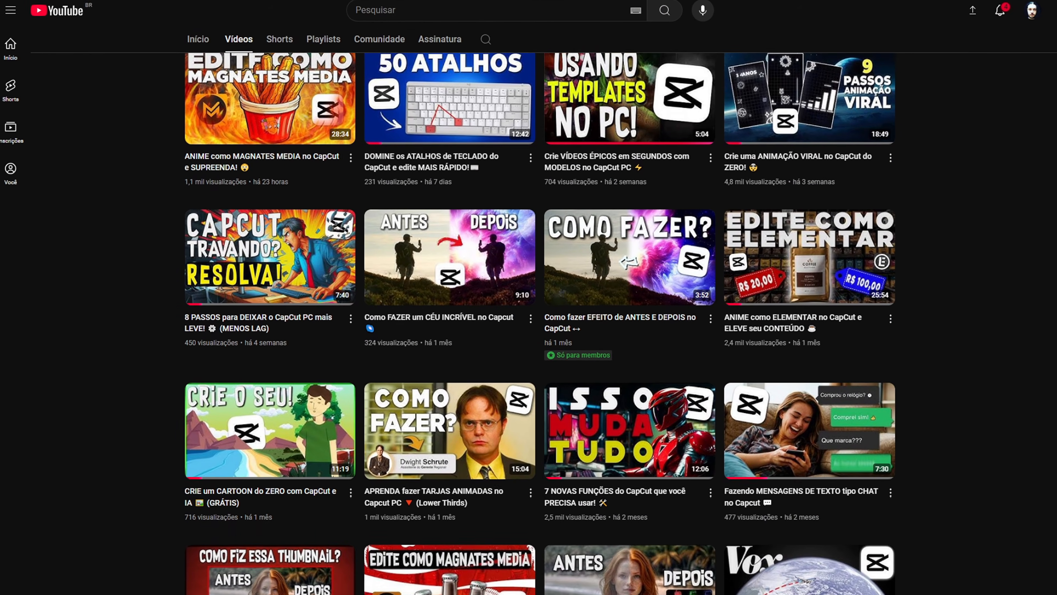
{"action": "scroll", "coordinate": [528, 292], "scroll_direction": "down", "scroll_amount": 5}
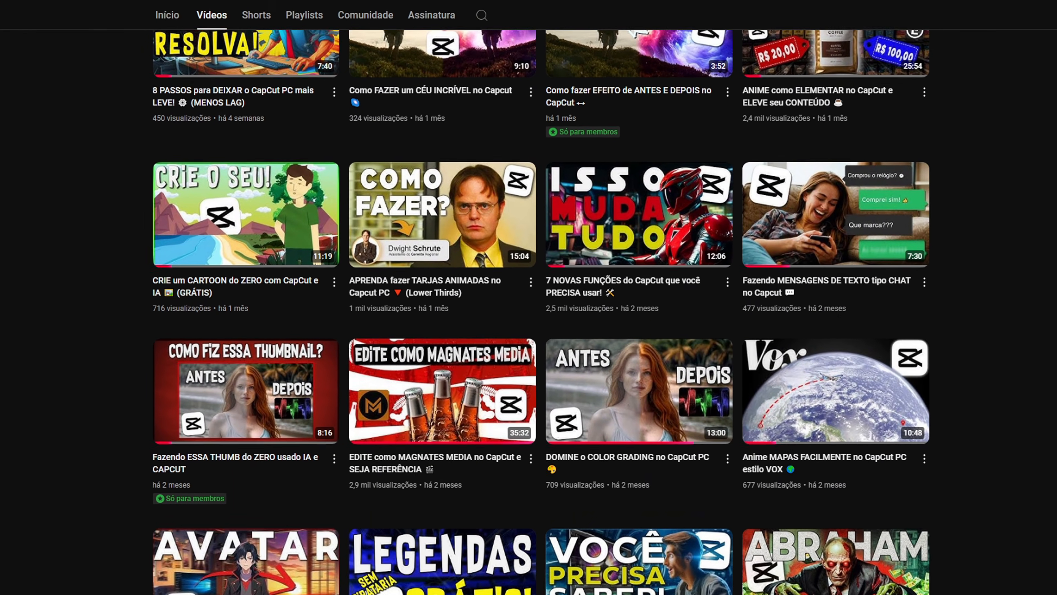
{"action": "scroll", "coordinate": [528, 298], "scroll_direction": "down", "scroll_amount": 5}
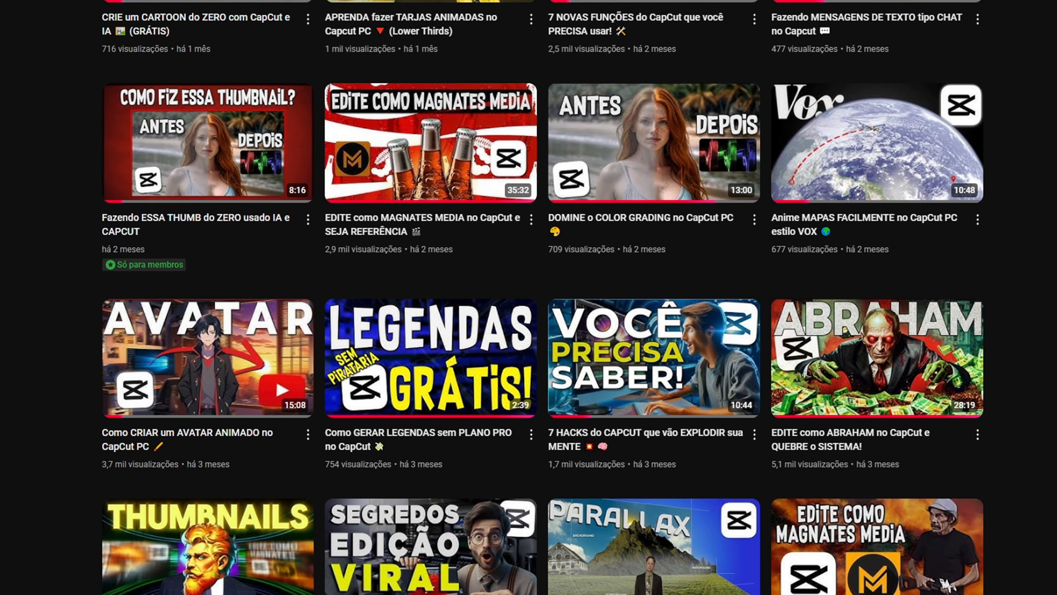
{"action": "scroll", "coordinate": [529, 298], "scroll_direction": "down", "scroll_amount": 5}
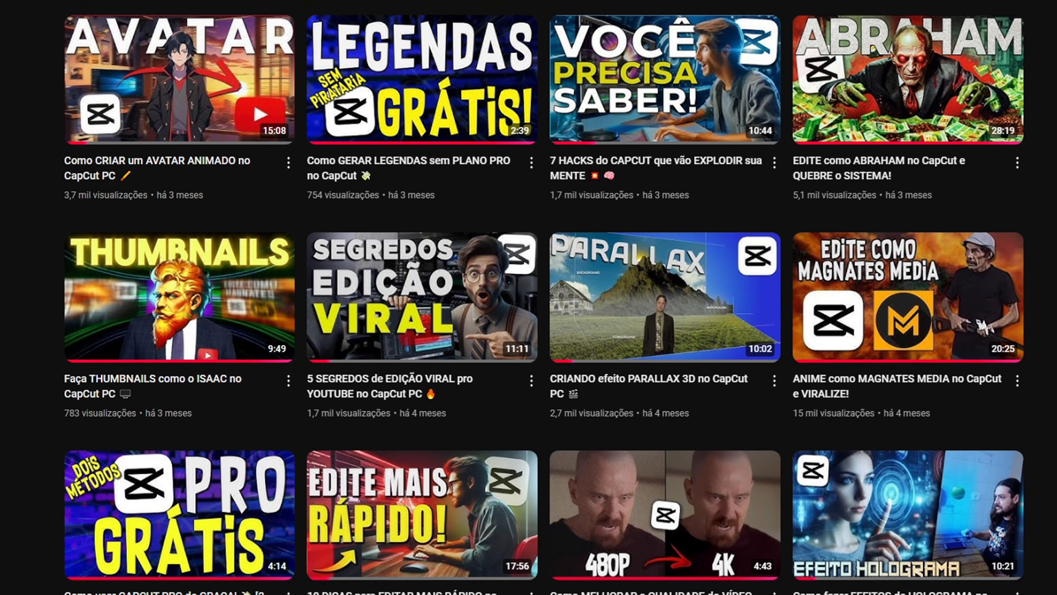
{"action": "scroll", "coordinate": [528, 297], "scroll_direction": "down", "scroll_amount": 10}
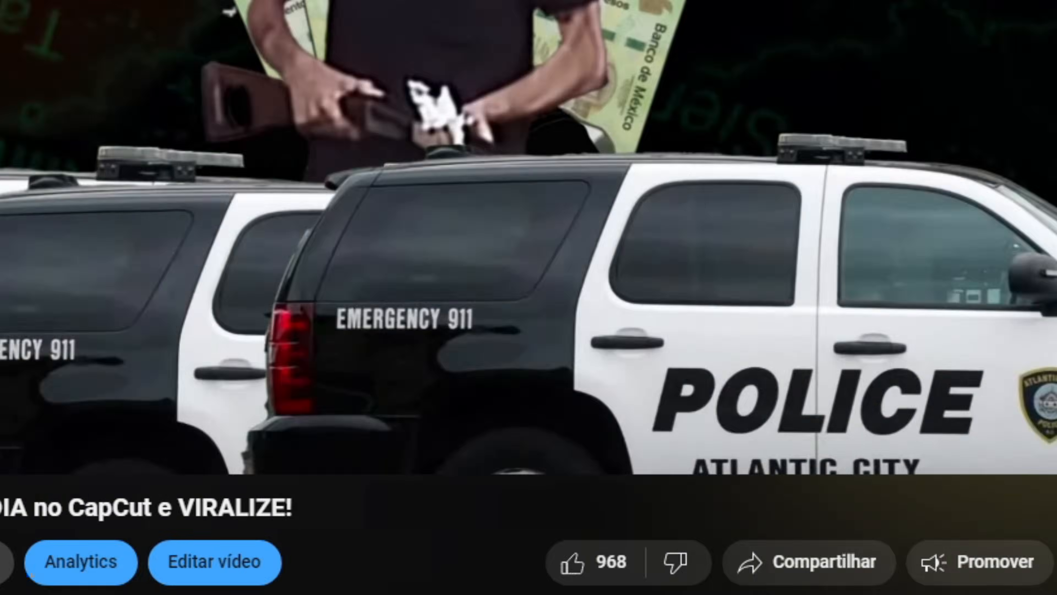
Open the channel's membership offer and view the benefits of the Nível 2 and Nível 3 tiers
{"action": "left_click", "coordinate": [359, 382]}
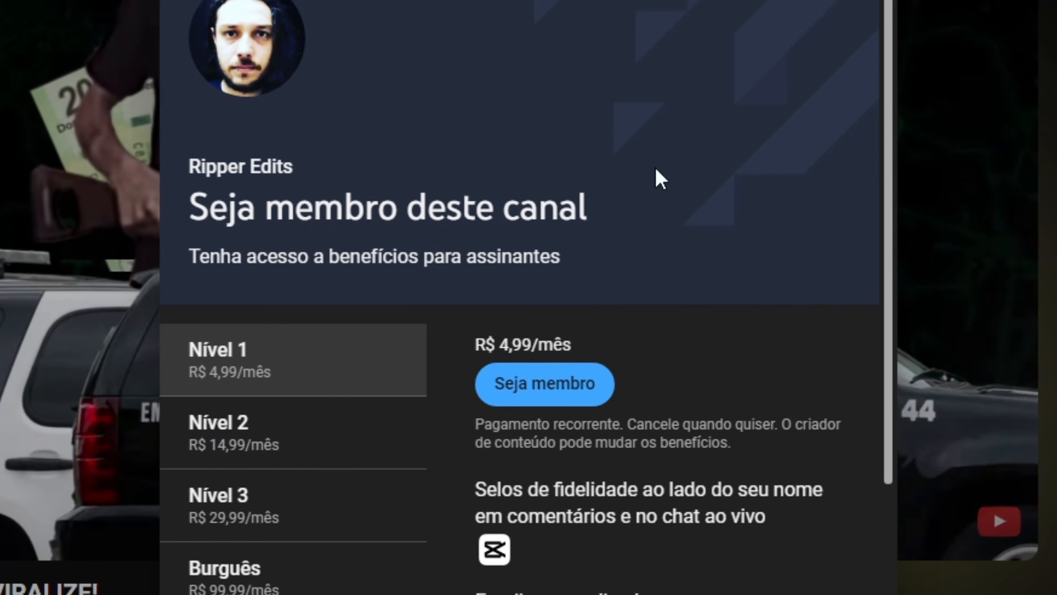
{"action": "left_click_drag", "start_coordinate": [888, 49], "coordinate": [893, 205]}
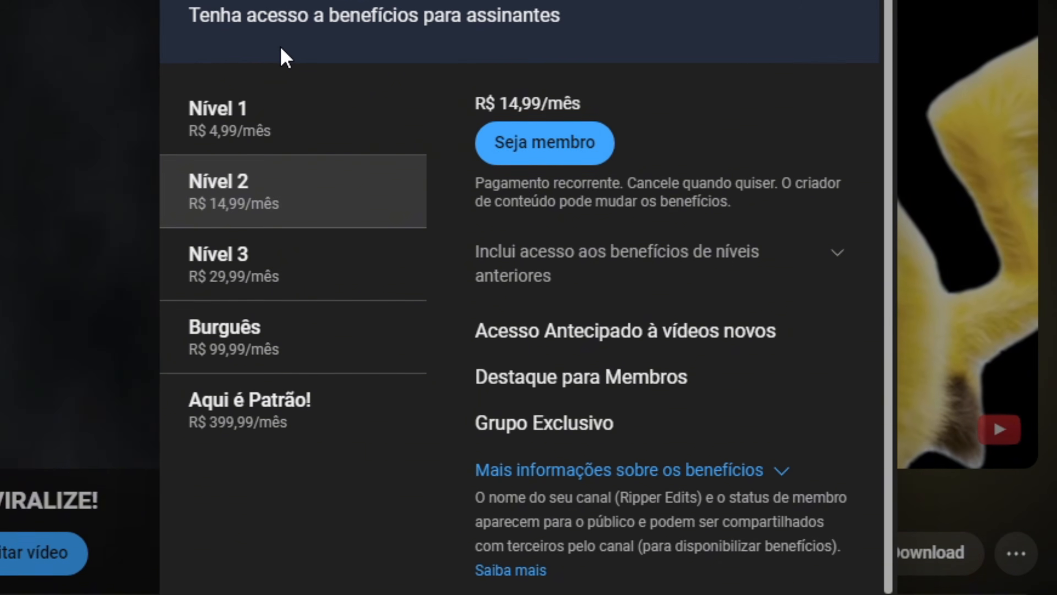
{"action": "left_click", "coordinate": [260, 275]}
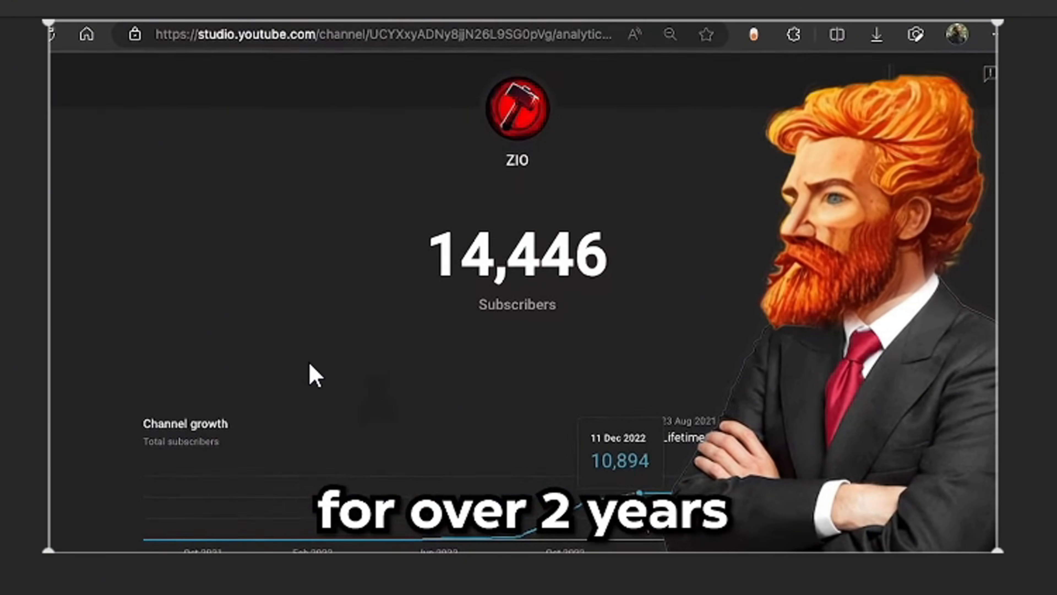
Step back and forth through the Trecho_Isaac_RIP01.mp4 reference clip to examine how its subscriber-count scene is animated
{"action": "key", "text": "Left"}
{"action": "key", "text": "Left"}
{"action": "key", "text": "Left"}
{"action": "key", "text": "Left"}
{"action": "key", "text": "Left"}
{"action": "key", "text": "Left"}
{"action": "key", "text": "Left"}
{"action": "key", "text": "Left"}
{"action": "key", "text": "Right"}
{"action": "key", "text": "Right"}
{"action": "key", "text": "Right"}
{"action": "key", "text": "Right"}
{"action": "key", "text": "Right"}
{"action": "key", "text": "Right"}
{"action": "key", "text": "Right"}
{"action": "key", "text": "Right"}
{"action": "key", "text": "Right"}
{"action": "key", "text": "Right"}
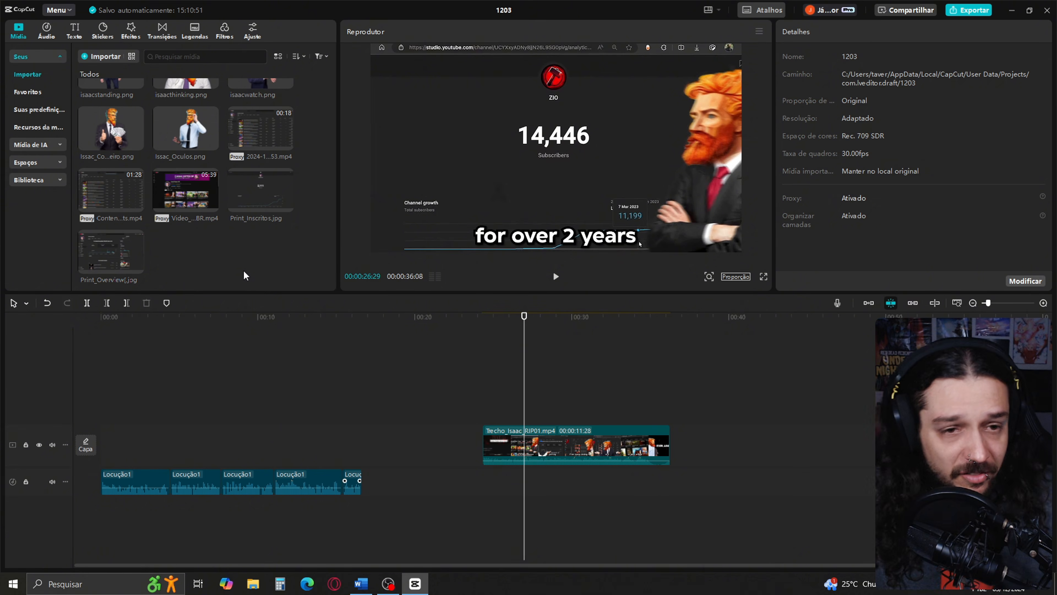
Place Video_CanalRipperBR.mp4 on a track above the main one and trim its start to 00:01:11:13 and its end to 00:05:32:02
{"action": "left_click_drag", "start_coordinate": [168, 193], "coordinate": [98, 454]}
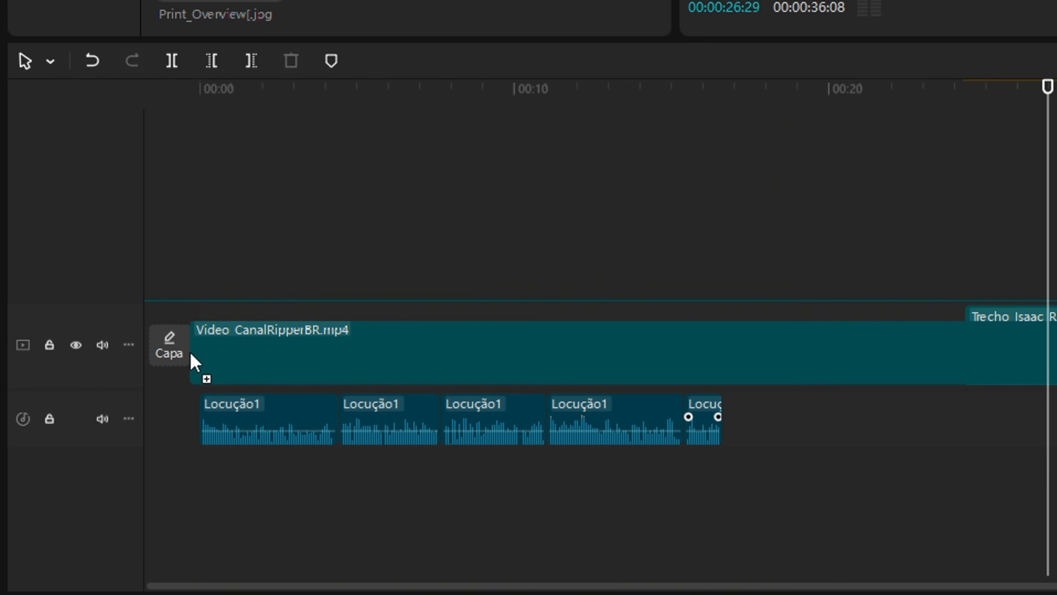
{"action": "left_click_drag", "start_coordinate": [204, 369], "coordinate": [290, 284]}
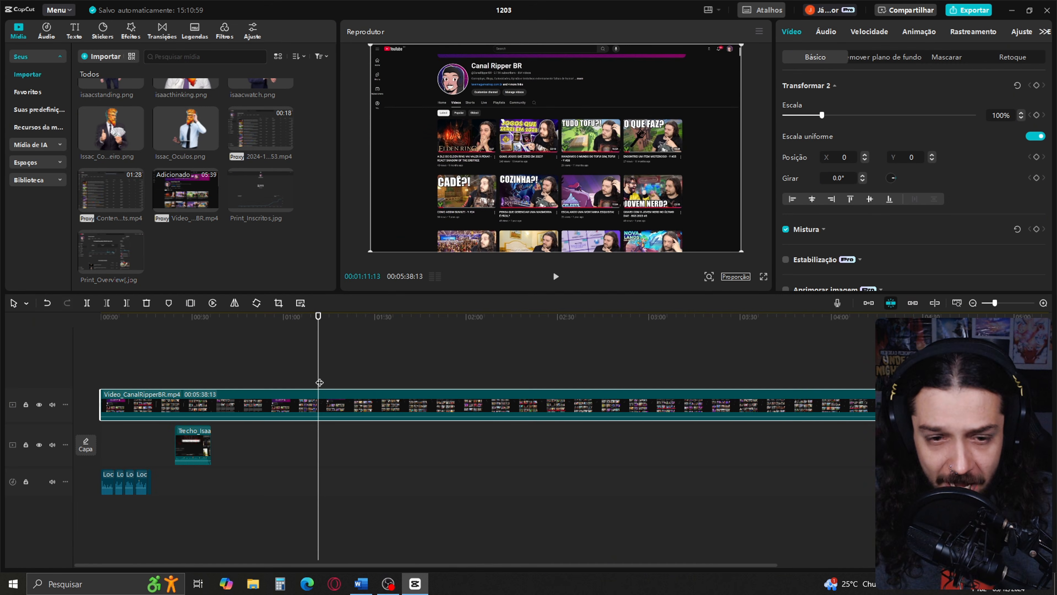
{"action": "key", "text": "q"}
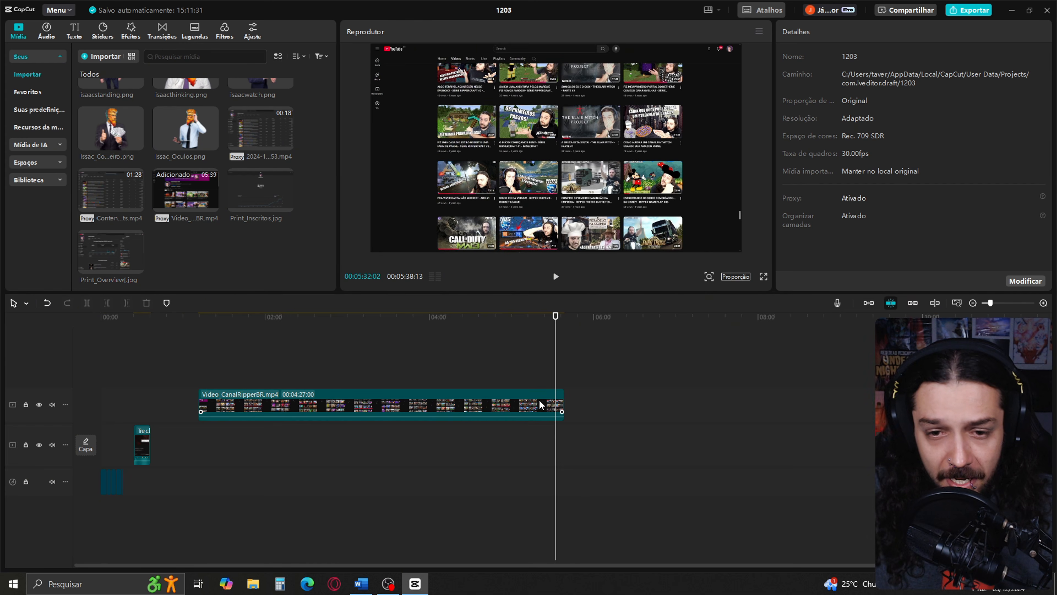
{"action": "left_click", "coordinate": [553, 406]}
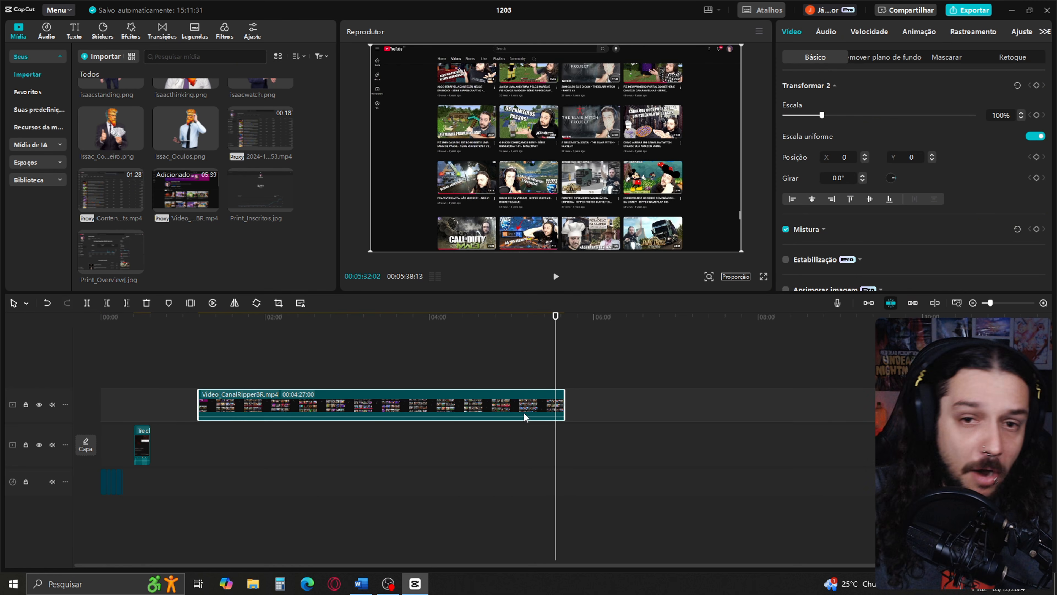
{"action": "key", "text": "w"}
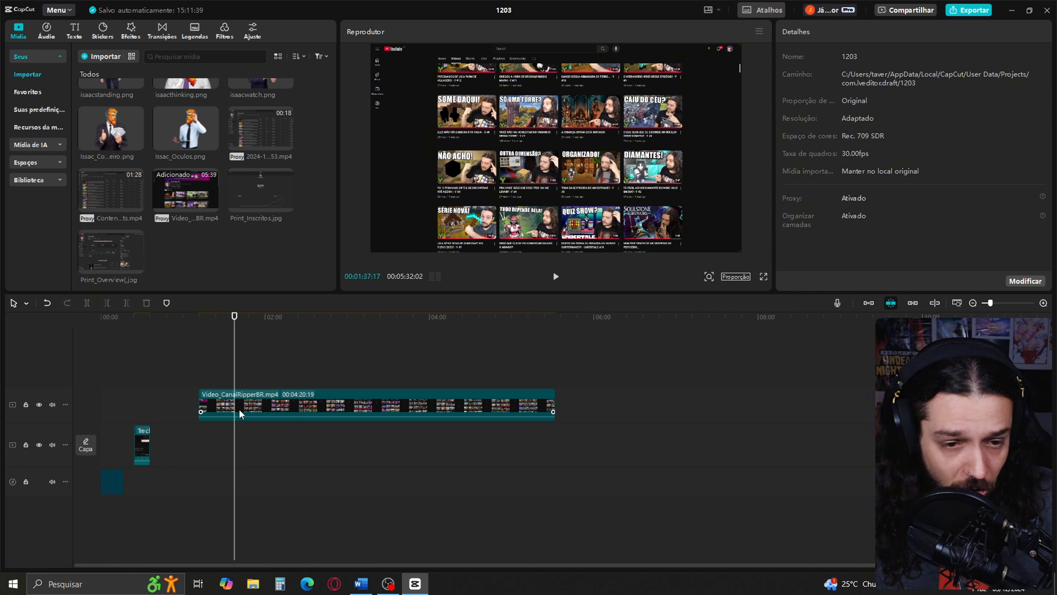
Speed up the Video_CanalRipperBR.mp4 clip to about 13.14x and play it back
{"action": "left_click", "coordinate": [239, 412]}
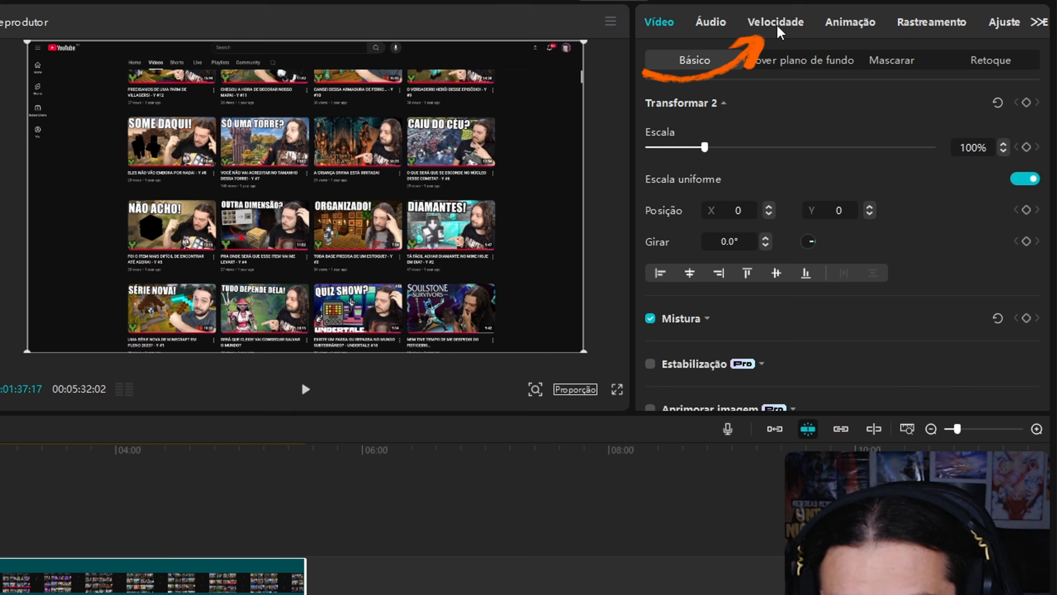
{"action": "left_click", "coordinate": [776, 29]}
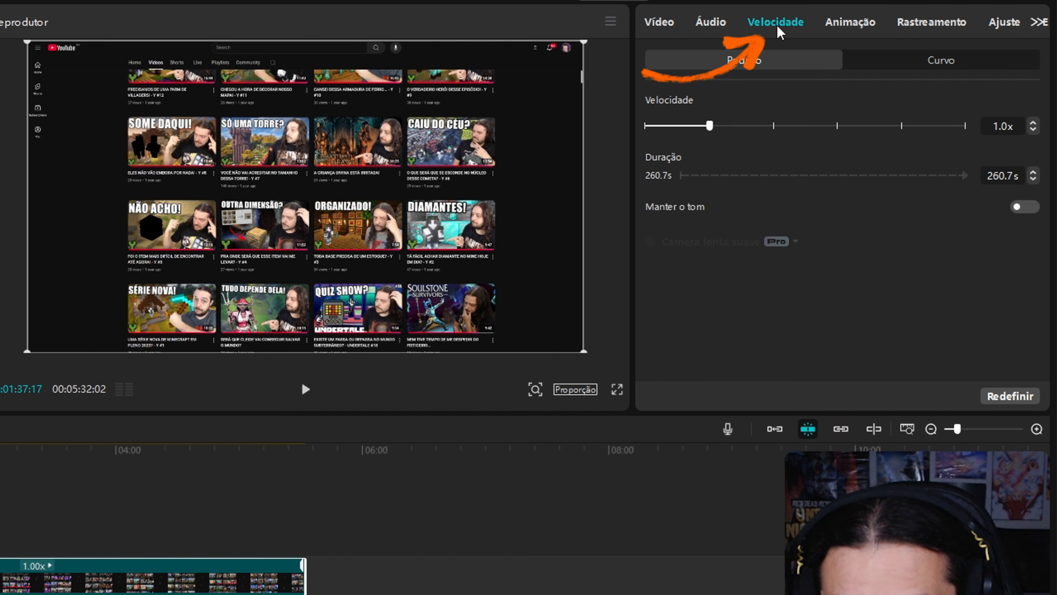
{"action": "left_click_drag", "start_coordinate": [710, 126], "coordinate": [901, 127]}
{"action": "key", "text": "space"}
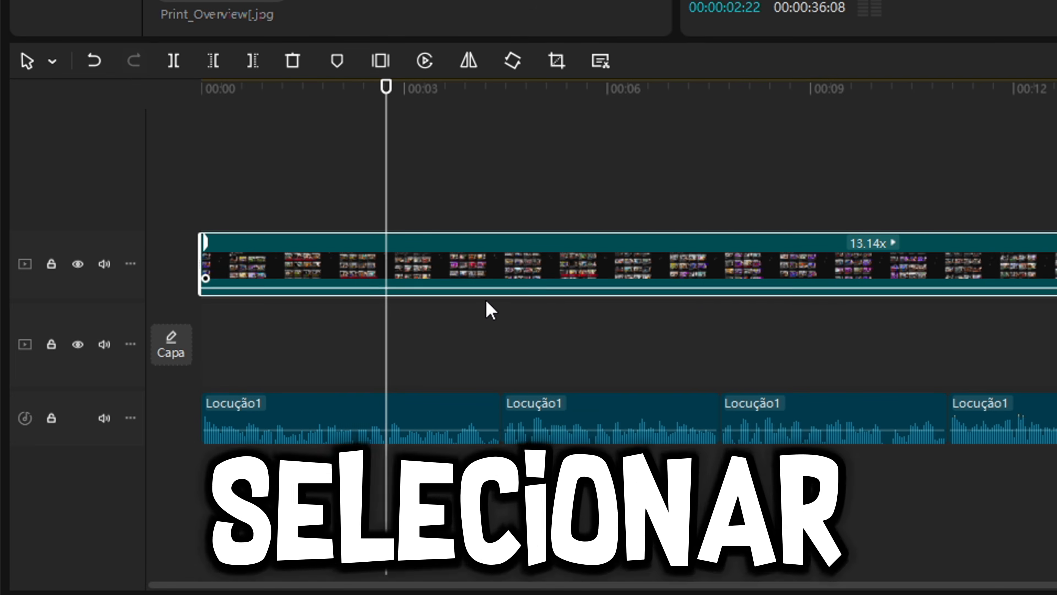
Trim the end of the sped-up channel clip at 00:00:02:22 and move the clip to the main track
{"action": "key", "text": "w"}
{"action": "left_click_drag", "start_coordinate": [299, 276], "coordinate": [309, 354]}
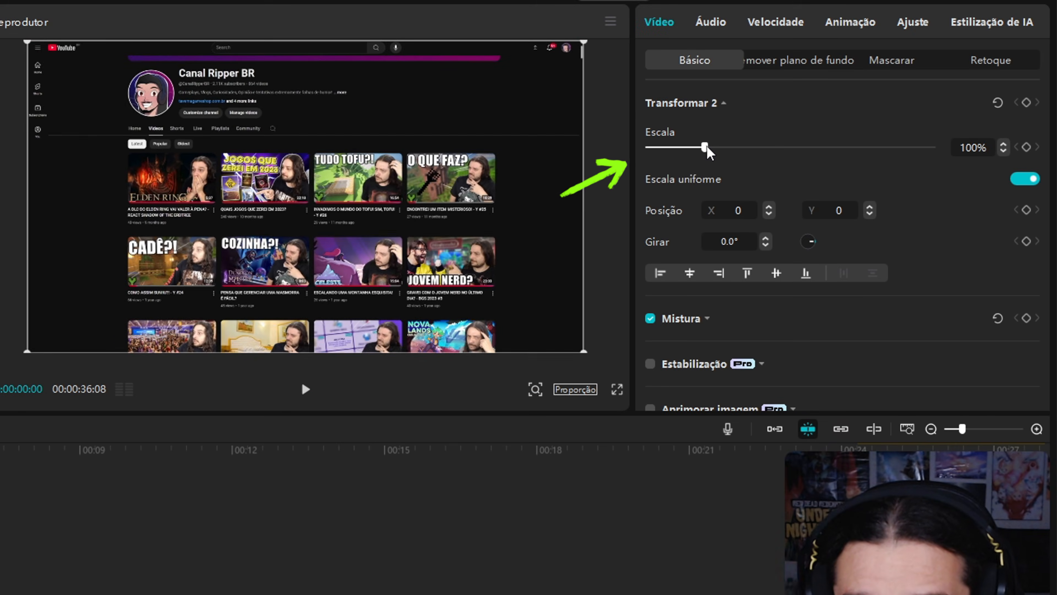
Animate the clip's scale from 120% at its start to a smaller size at 00:00:02:21
{"action": "left_click_drag", "start_coordinate": [704, 148], "coordinate": [717, 150]}
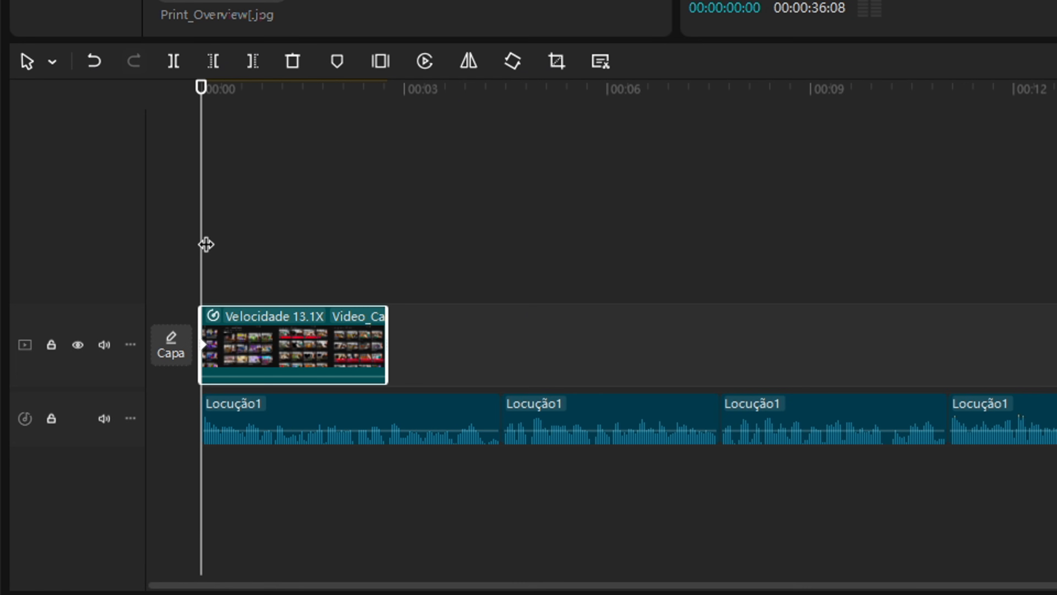
{"action": "left_click_drag", "start_coordinate": [205, 243], "coordinate": [378, 263]}
{"action": "left_click_drag", "start_coordinate": [378, 262], "coordinate": [388, 262]}
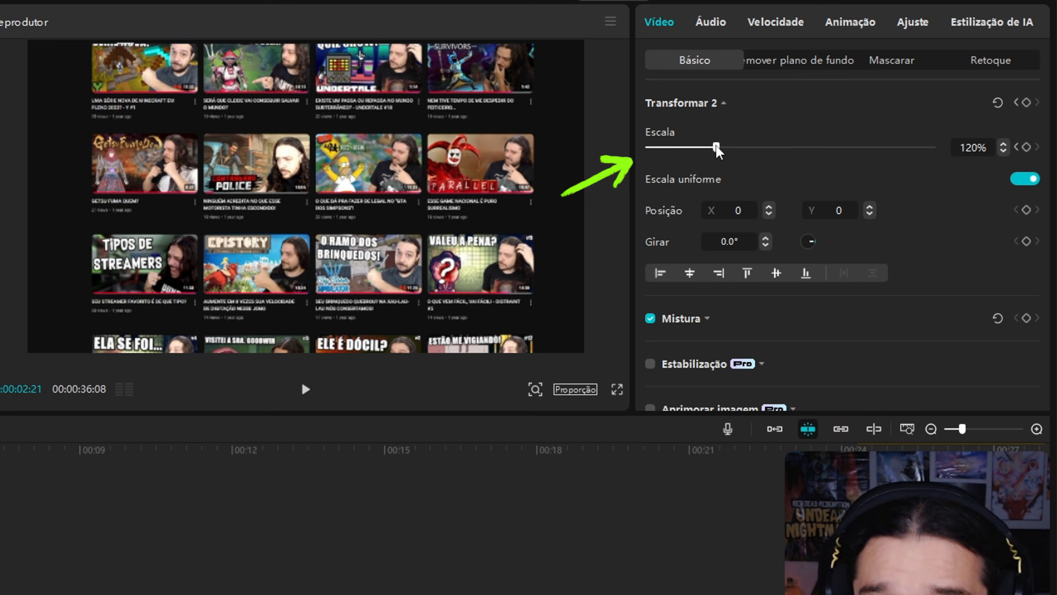
{"action": "left_click_drag", "start_coordinate": [718, 148], "coordinate": [698, 149]}
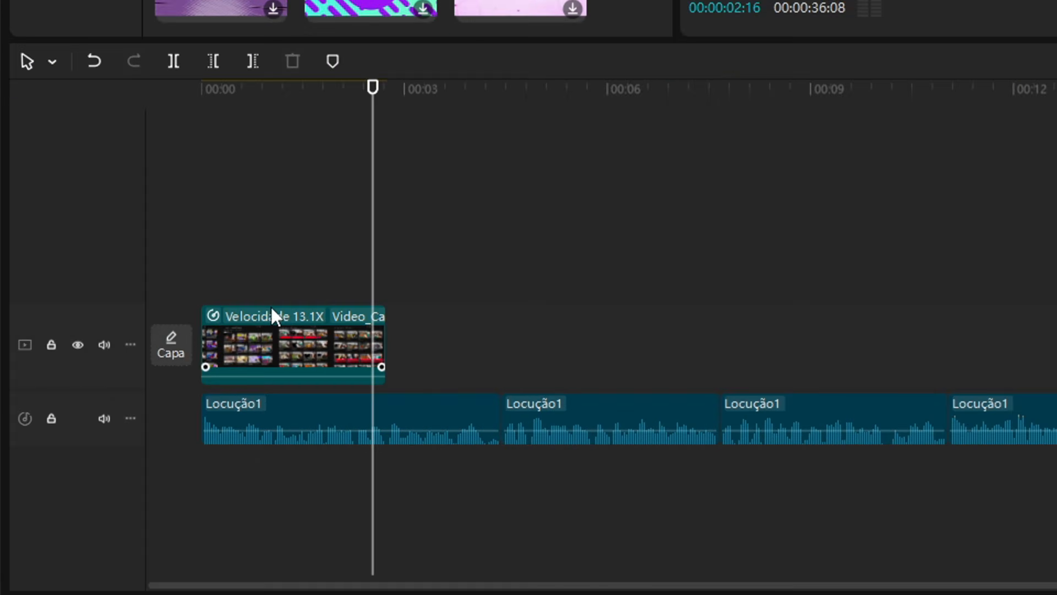
Try moving the channel clip up a track and placing the 31-second dark purple library background beneath it
{"action": "left_click_drag", "start_coordinate": [273, 317], "coordinate": [291, 254]}
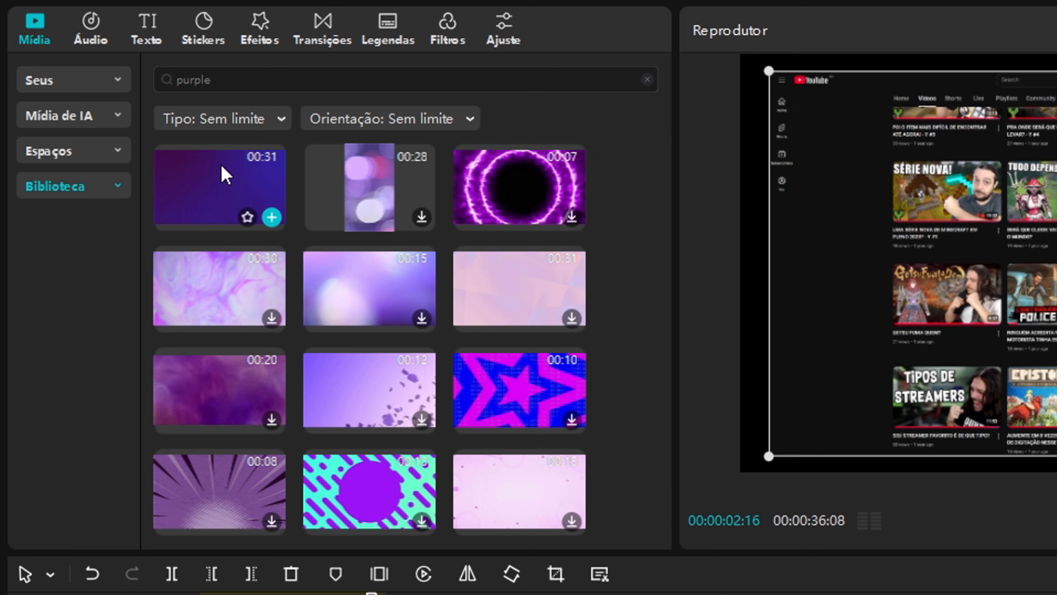
{"action": "left_click_drag", "start_coordinate": [225, 175], "coordinate": [201, 357]}
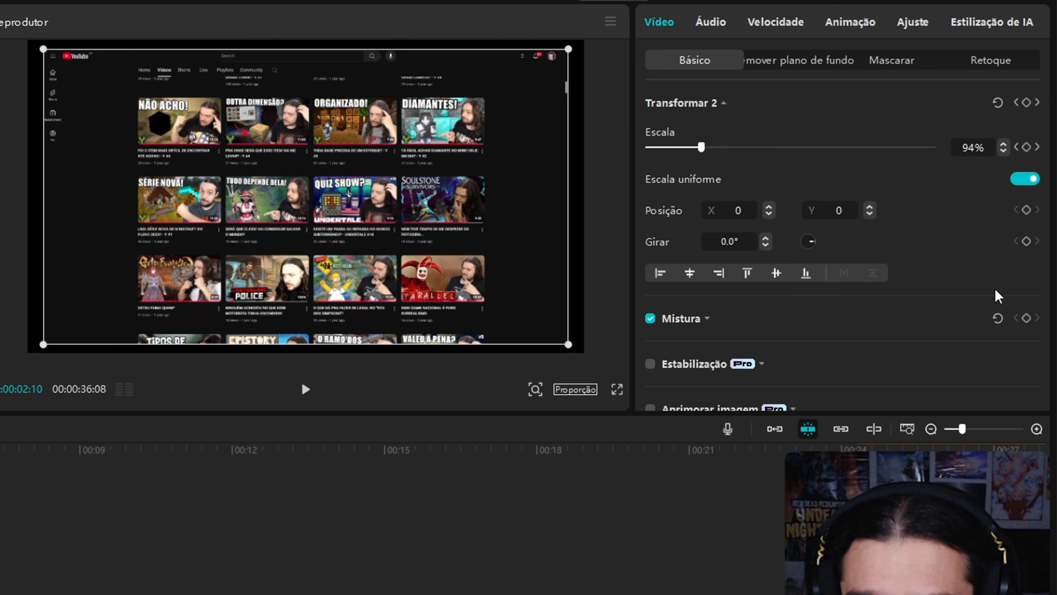
Set the channel clip's canvas (Tela) background type to Padrão and browse the available patterns
{"action": "scroll", "coordinate": [998, 297], "scroll_direction": "down", "scroll_amount": 10}
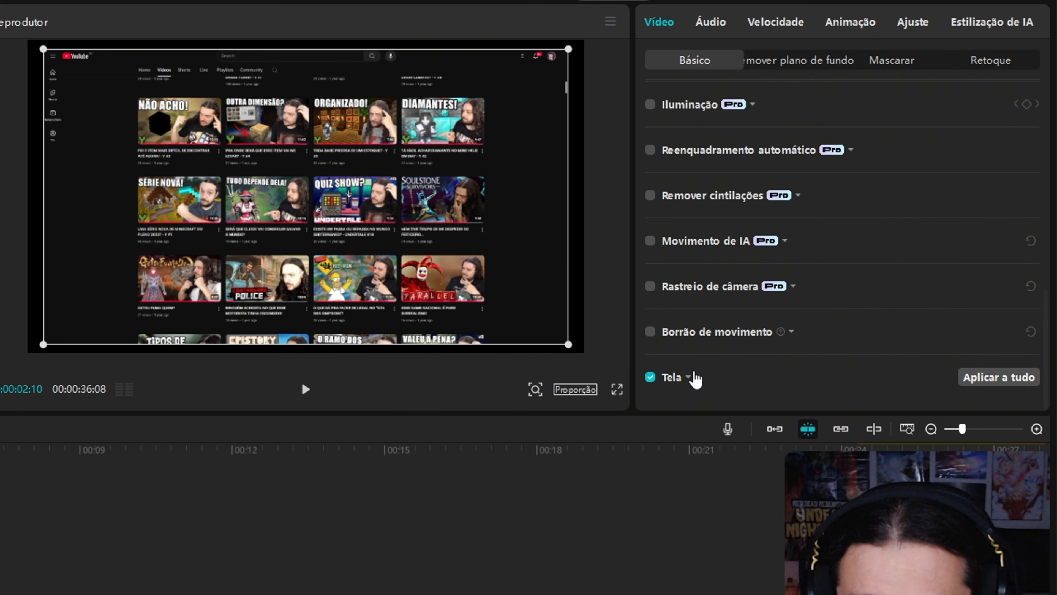
{"action": "left_click", "coordinate": [688, 377]}
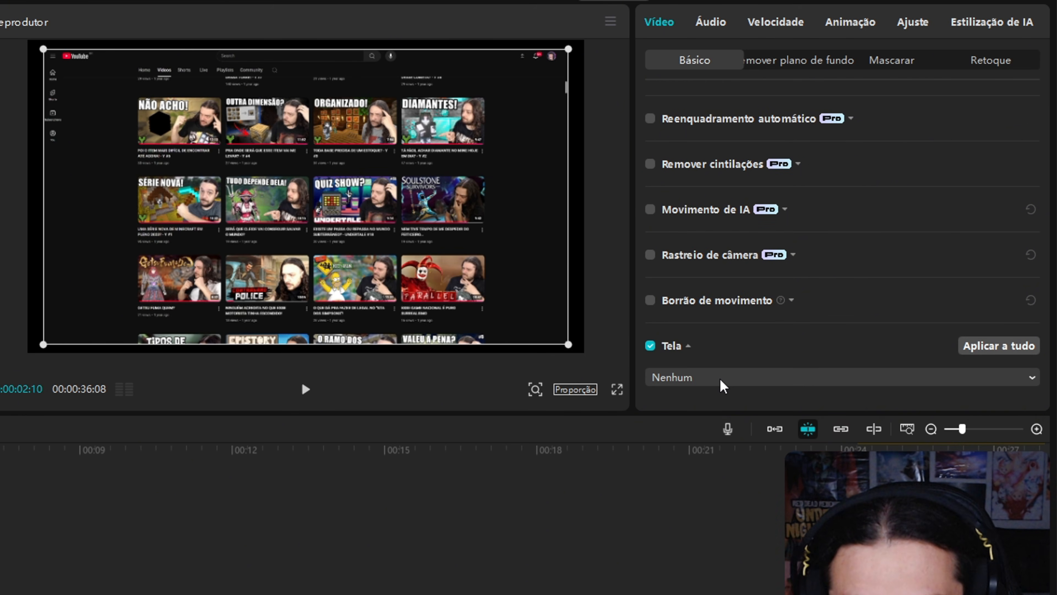
{"action": "left_click", "coordinate": [725, 378]}
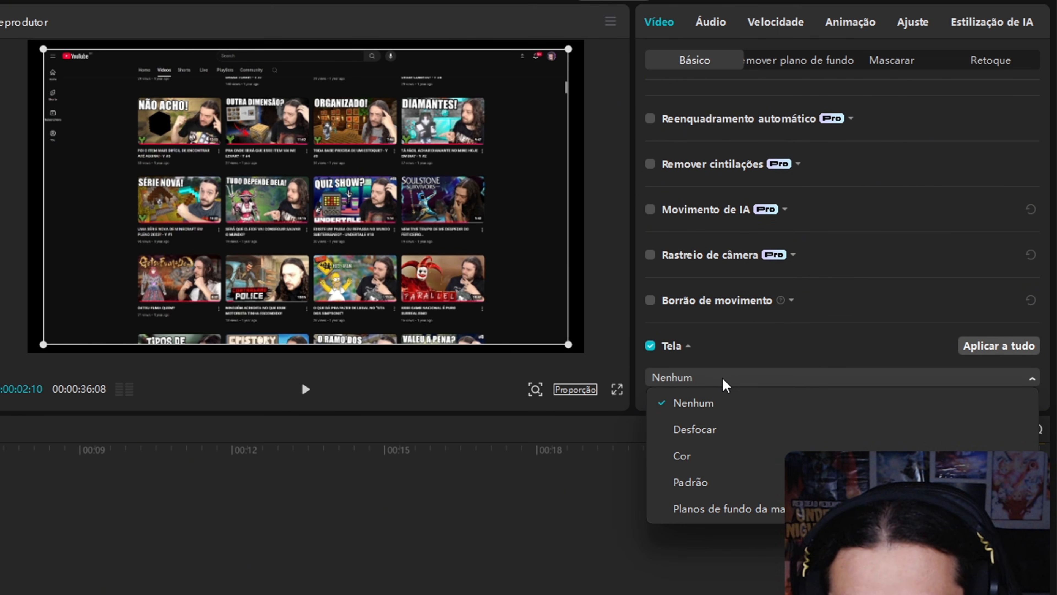
{"action": "left_click", "coordinate": [711, 487]}
{"action": "scroll", "coordinate": [1050, 204], "scroll_direction": "down", "scroll_amount": 4}
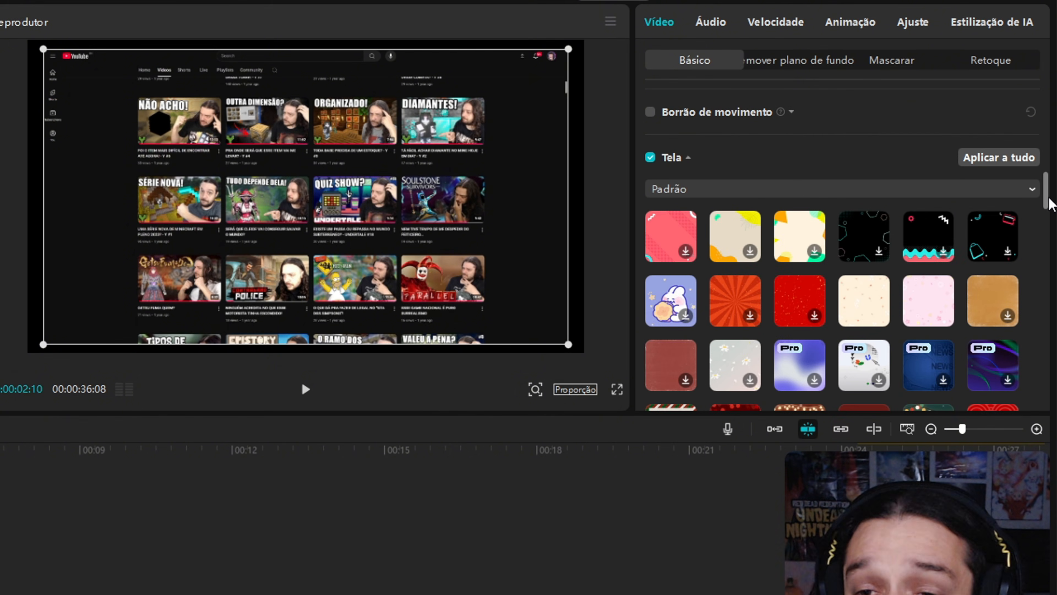
Try several canvas patterns behind the channel clip and apply a light textured-paper one
{"action": "left_click", "coordinate": [877, 308]}
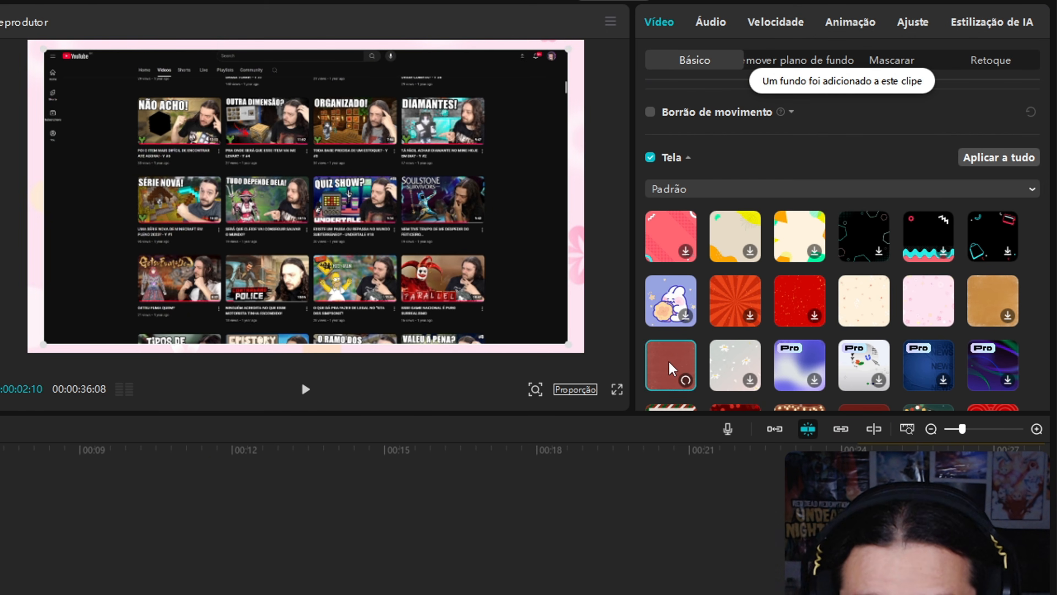
{"action": "left_click", "coordinate": [724, 364]}
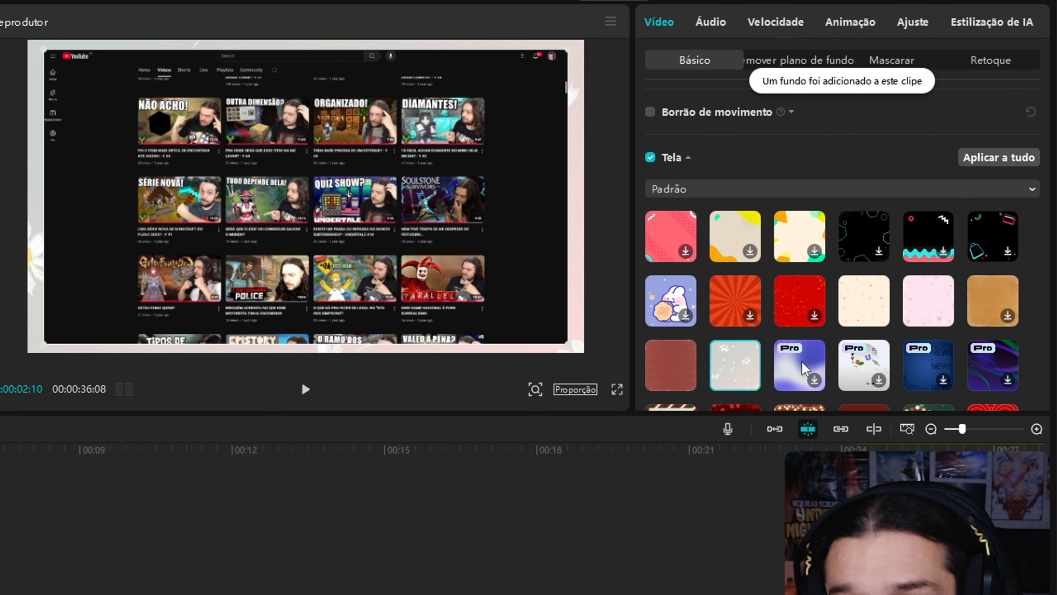
{"action": "scroll", "coordinate": [805, 369], "scroll_direction": "down", "scroll_amount": 10}
{"action": "left_click", "coordinate": [727, 379]}
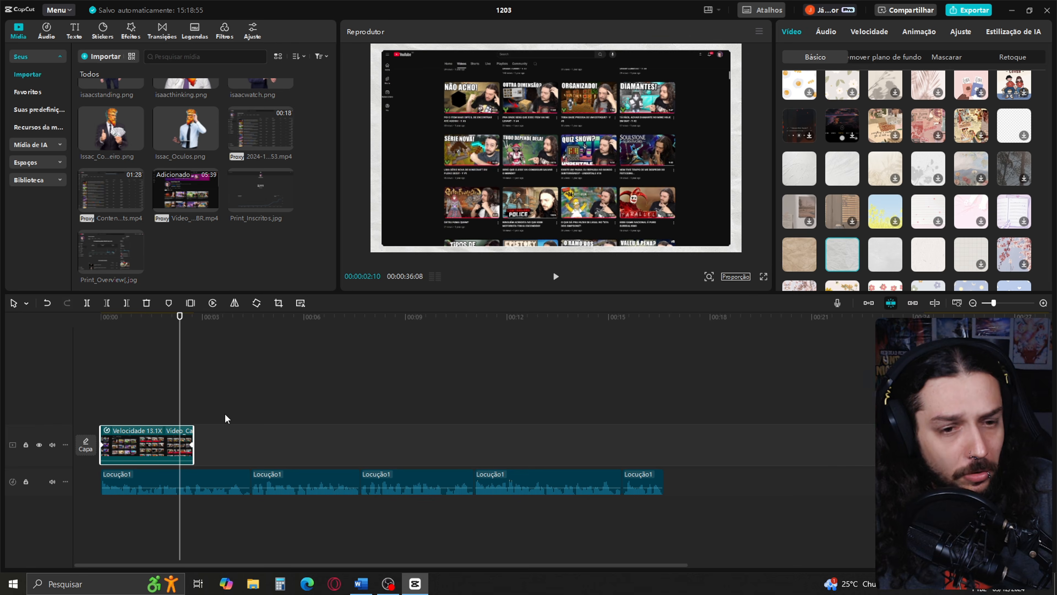
Add Print_Inscritos.jpg to the main track directly after the channel clip
{"action": "left_click_drag", "start_coordinate": [260, 190], "coordinate": [203, 443]}
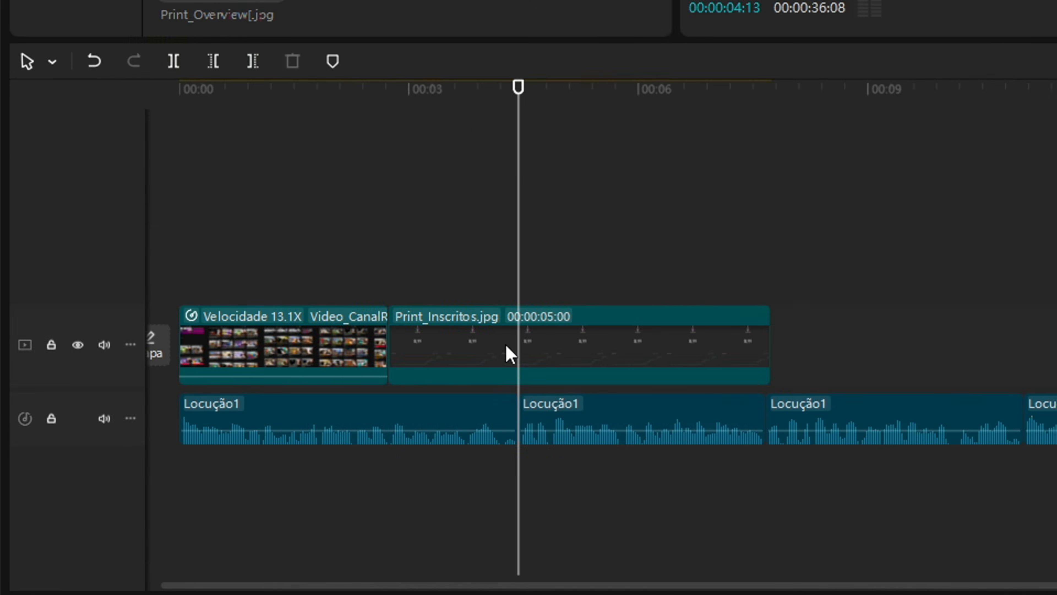
Trim the end of Print_Inscritos.jpg so it finishes together with the first narration segment
{"action": "left_click", "coordinate": [510, 354]}
{"action": "left_click", "coordinate": [491, 418]}
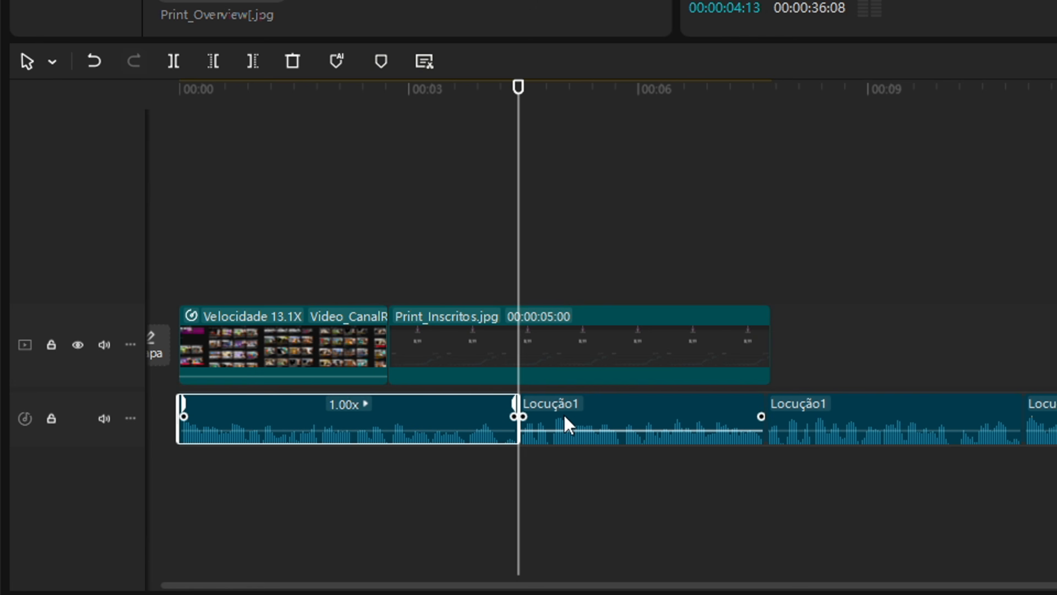
{"action": "left_click", "coordinate": [565, 416]}
{"action": "left_click", "coordinate": [530, 352]}
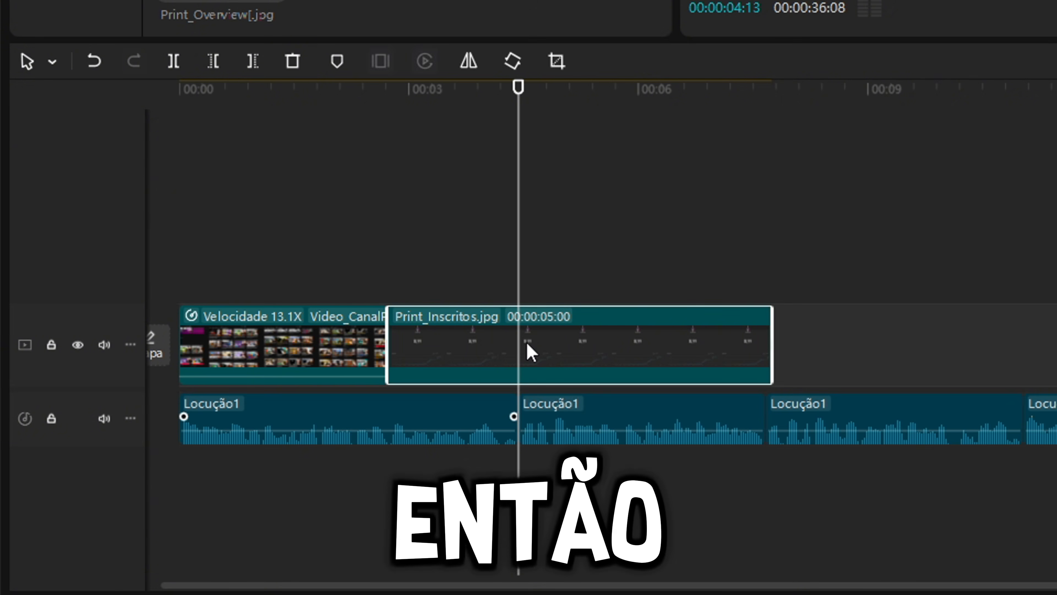
{"action": "key", "text": "w"}
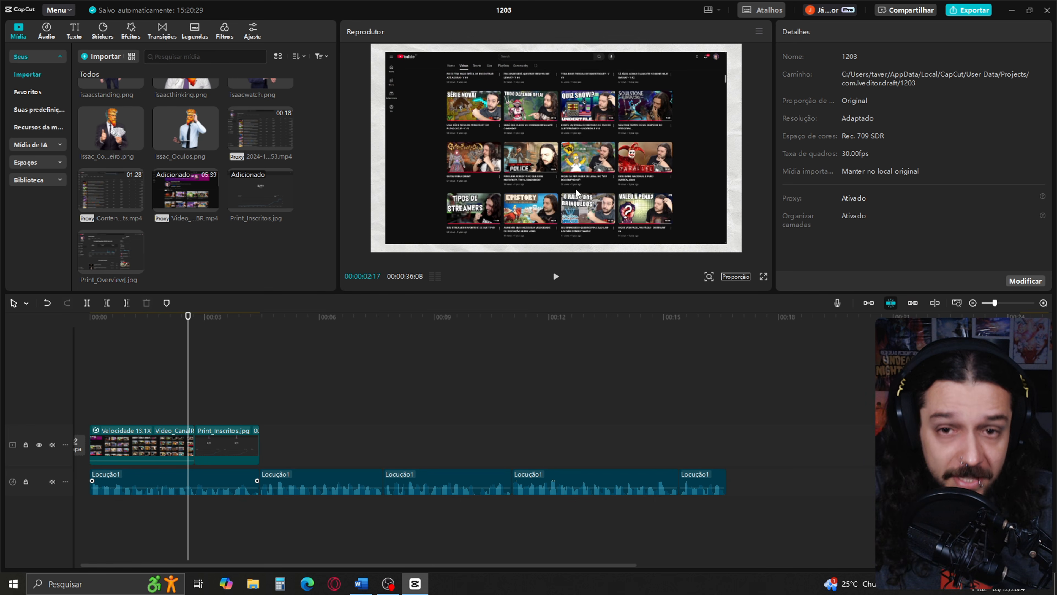
Set Print_Inscritos.jpg's scale to 90% and give it the same light textured-paper canvas background as the channel clip
{"action": "left_click", "coordinate": [184, 450]}
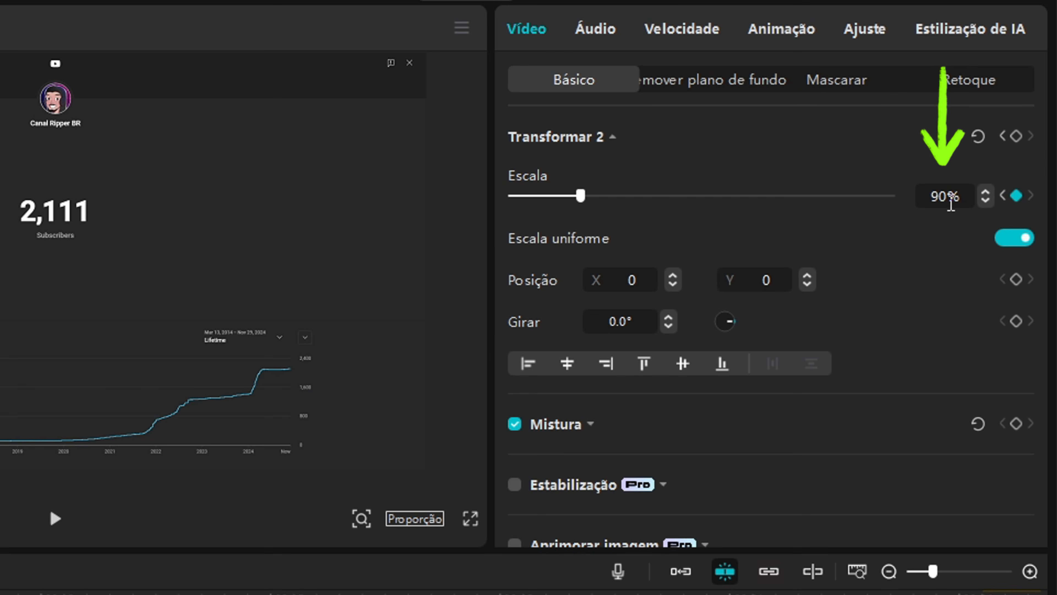
{"action": "left_click", "coordinate": [447, 356]}
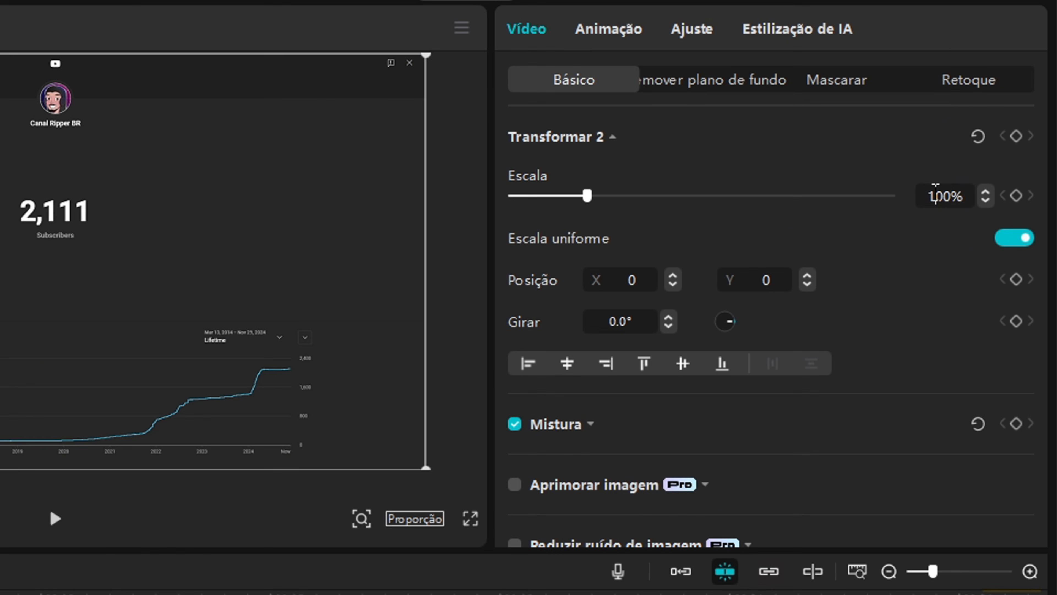
{"action": "key", "text": "Return"}
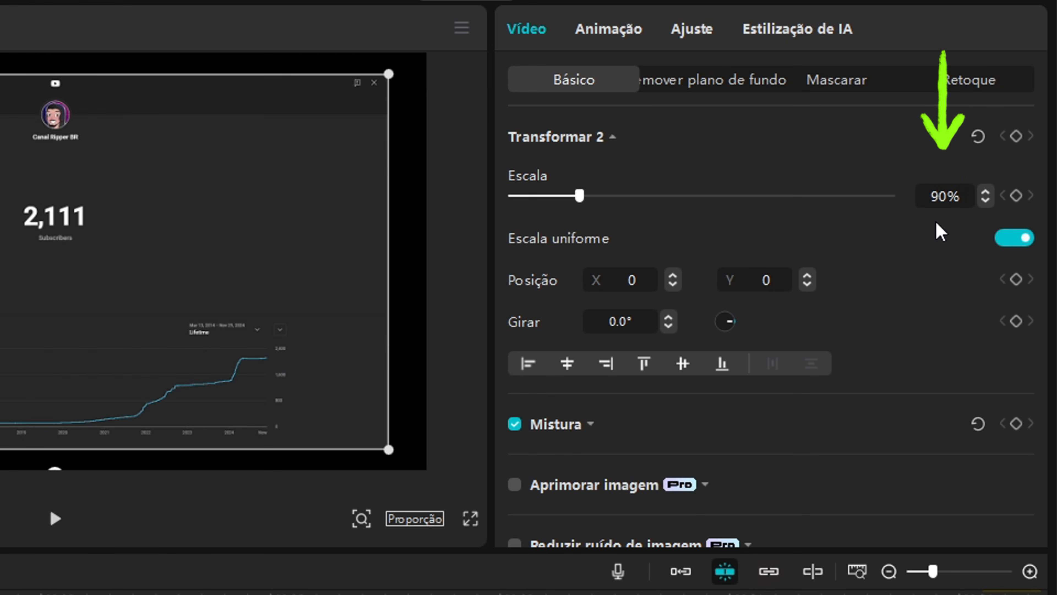
{"action": "scroll", "coordinate": [940, 232], "scroll_direction": "down", "scroll_amount": 10}
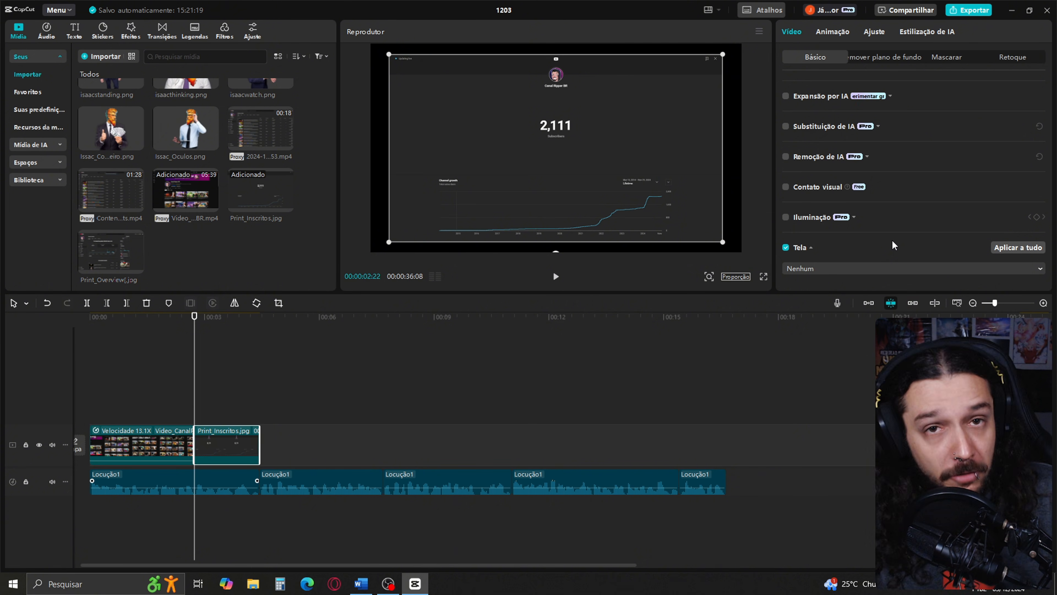
{"action": "left_click", "coordinate": [828, 361]}
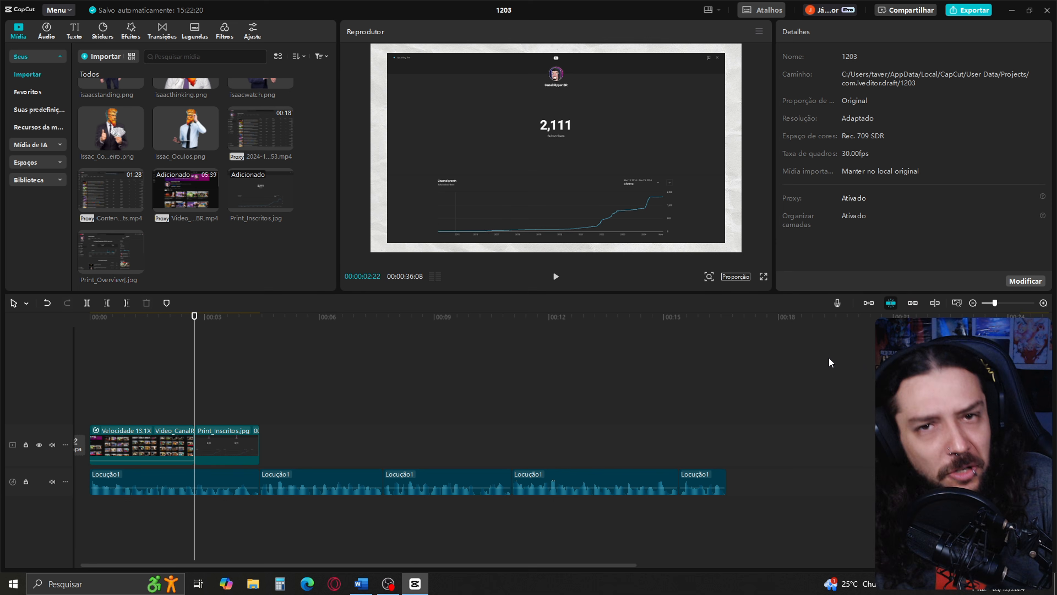
Animate a gradual scale increase on Print_Inscritos.jpg from its start to its end, and play the sequence from the beginning
{"action": "left_click", "coordinate": [227, 461]}
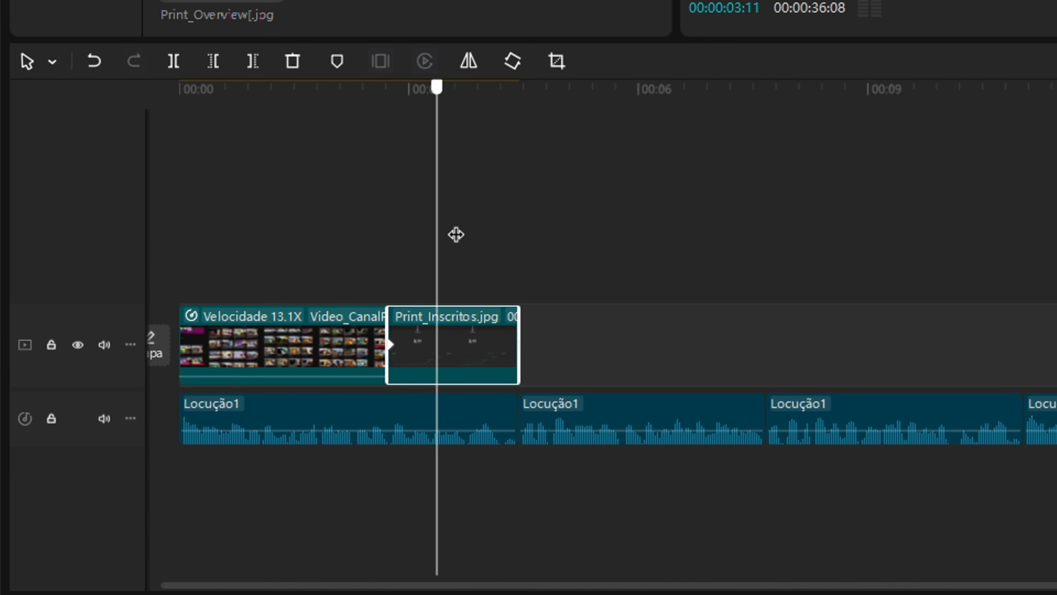
{"action": "left_click_drag", "start_coordinate": [456, 233], "coordinate": [514, 236]}
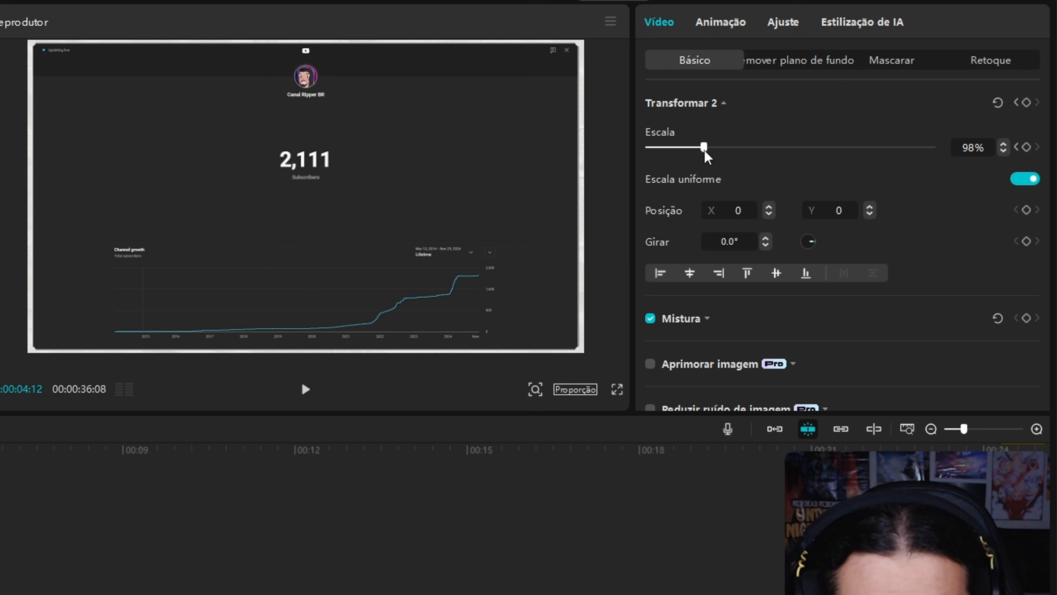
{"action": "left_click_drag", "start_coordinate": [705, 151], "coordinate": [716, 149]}
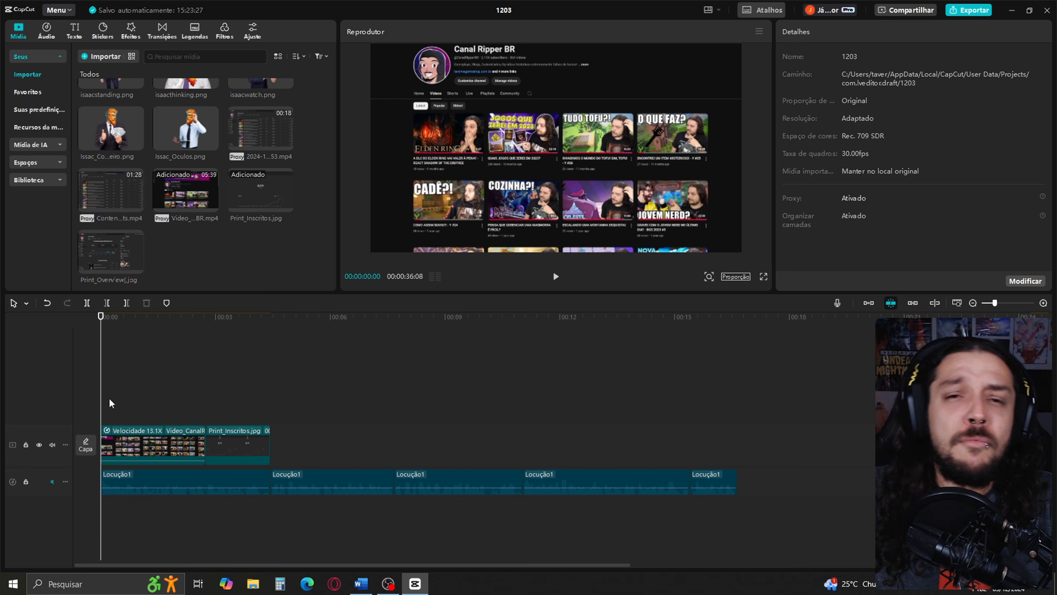
{"action": "key", "text": "space"}
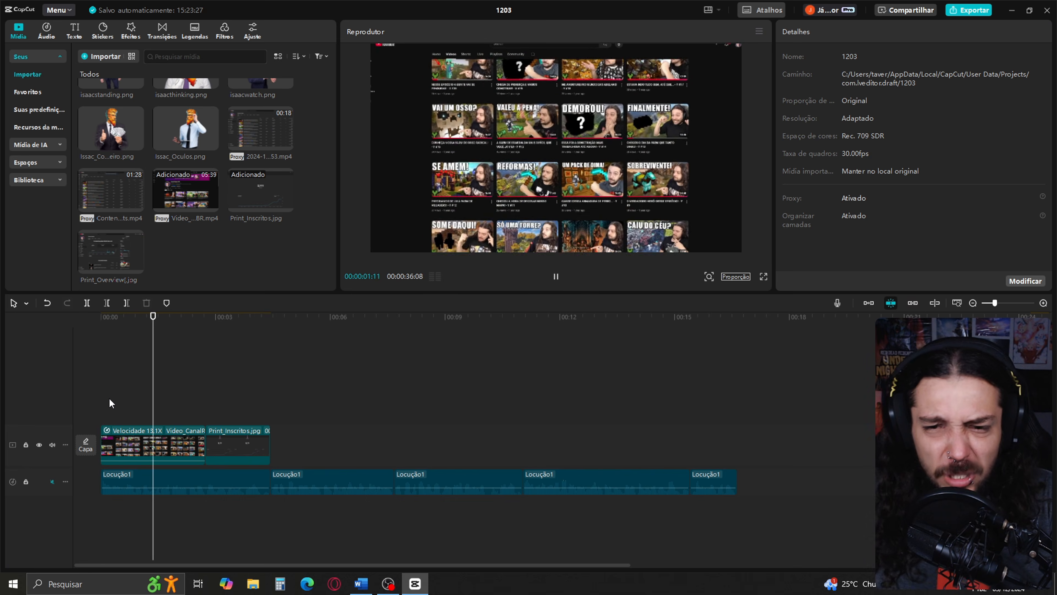
{"action": "key", "text": "space"}
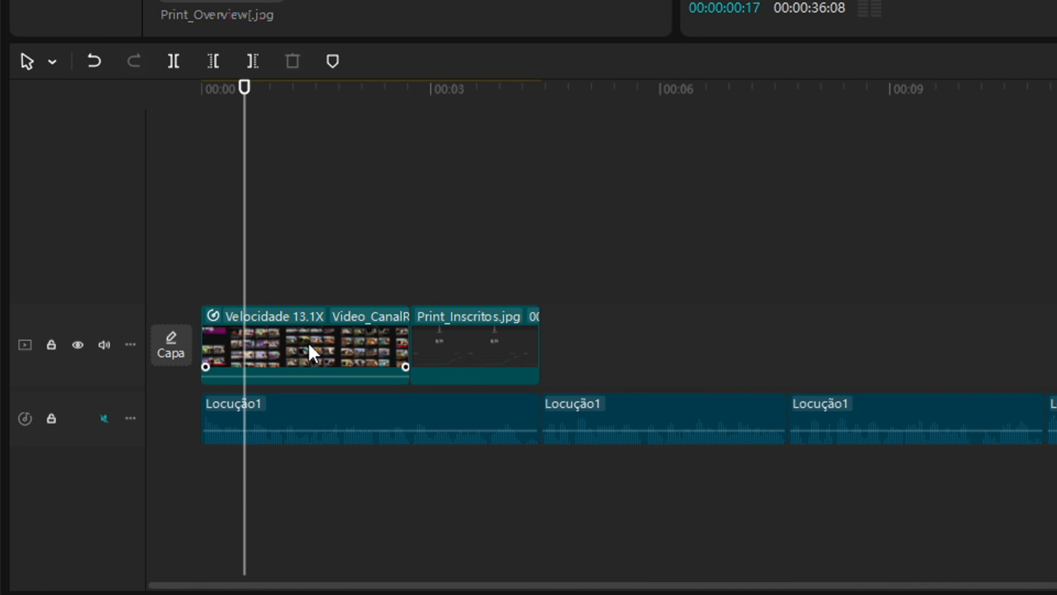
Show the channel clip's variable-speed animation graph and reshape its scale curve into a smooth ease
{"action": "right_click", "coordinate": [313, 354]}
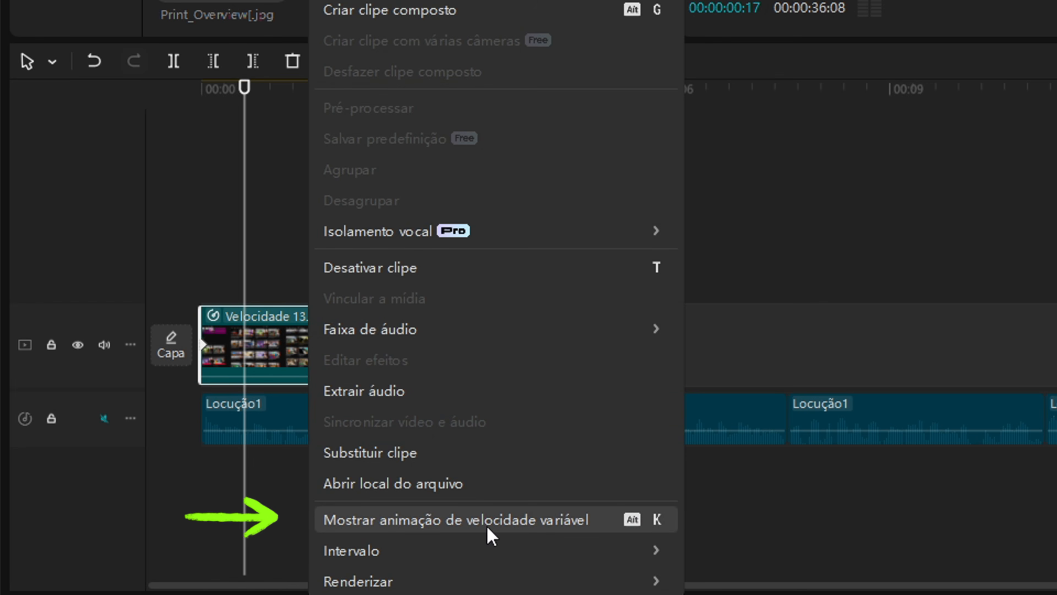
{"action": "left_click", "coordinate": [578, 524]}
{"action": "key", "text": "alt+k"}
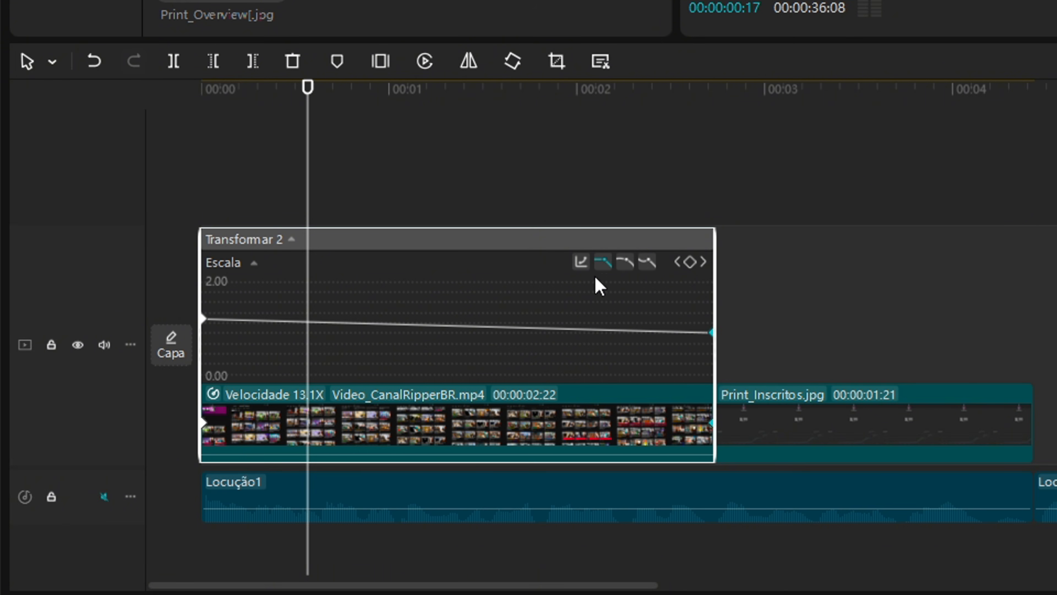
{"action": "left_click", "coordinate": [581, 263]}
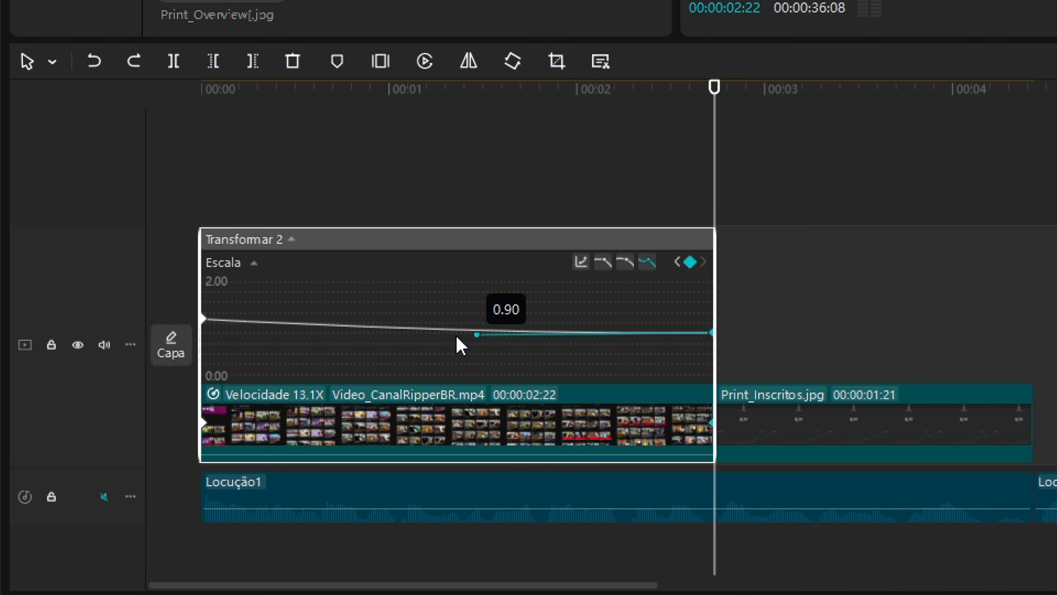
{"action": "left_click_drag", "start_coordinate": [457, 336], "coordinate": [306, 338]}
{"action": "left_click_drag", "start_coordinate": [232, 338], "coordinate": [503, 335]}
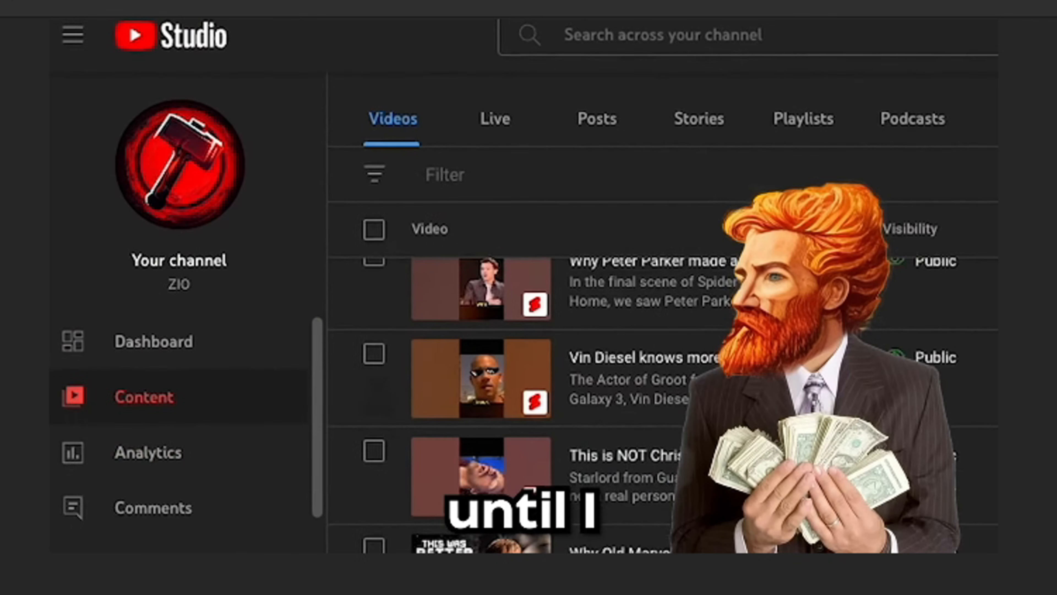
{"action": "scroll", "coordinate": [541, 375], "scroll_direction": "down", "scroll_amount": 3}
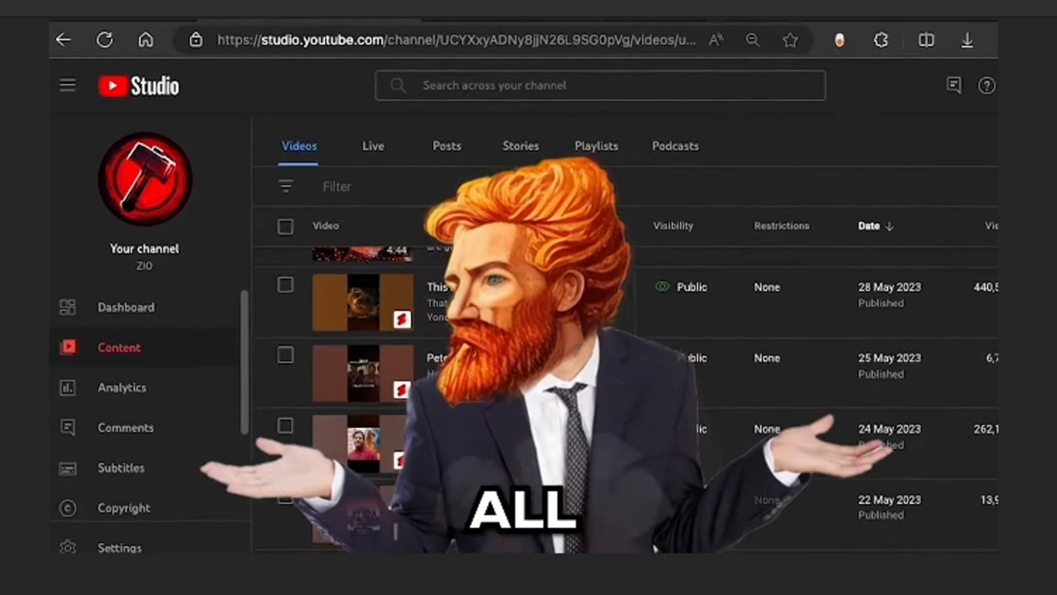
{"action": "scroll", "coordinate": [988, 258], "scroll_direction": "down", "scroll_amount": 3}
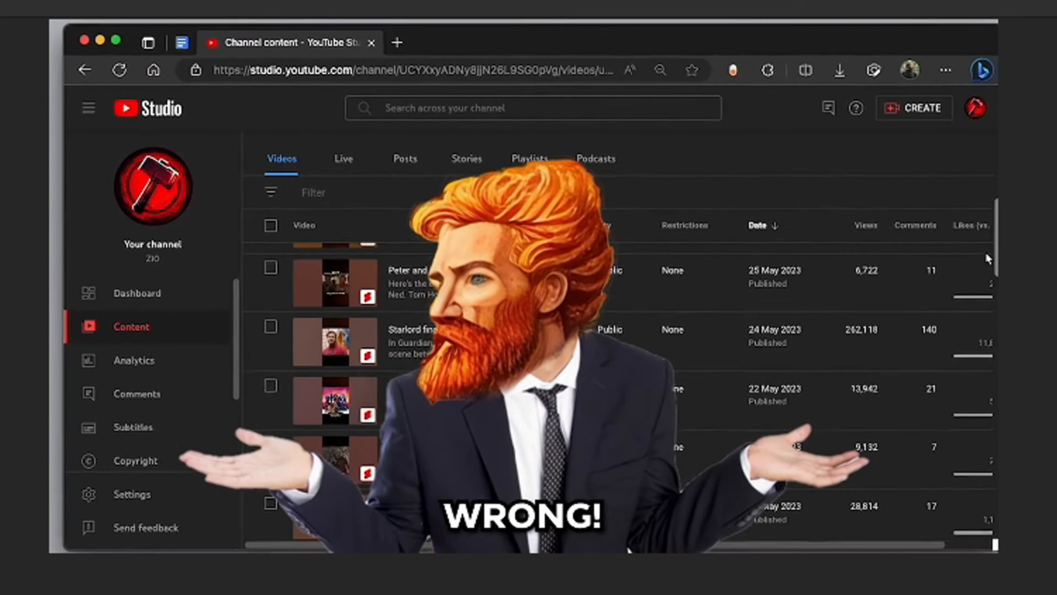
{"action": "scroll", "coordinate": [989, 259], "scroll_direction": "down", "scroll_amount": 2}
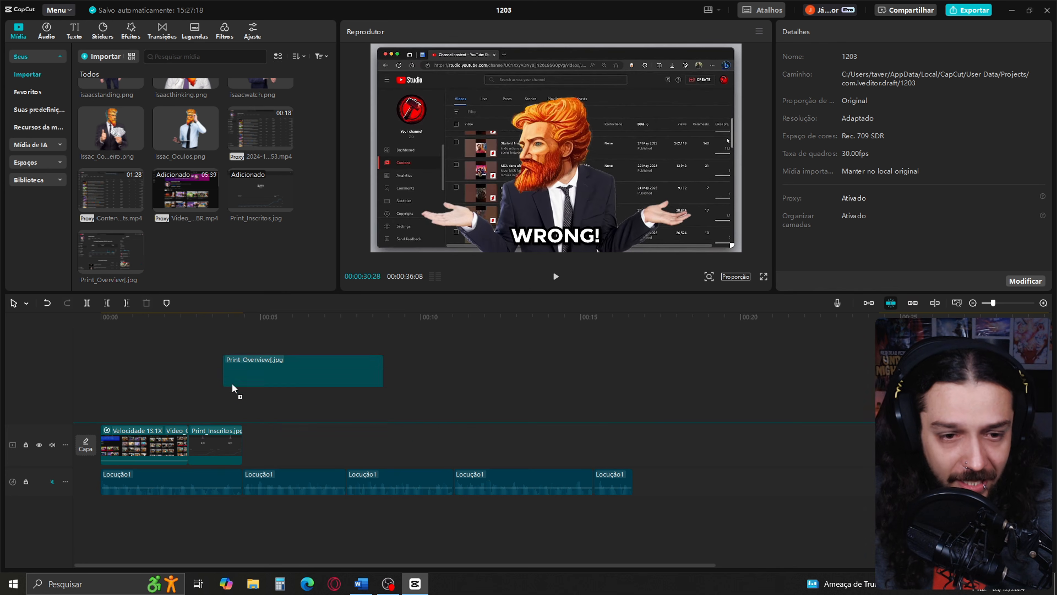
Add the Print_Overview image directly after Print_Inscritos.jpg on the main track, followed by the 18-second 2024-12-02 recording
{"action": "left_click_drag", "start_coordinate": [232, 388], "coordinate": [244, 448]}
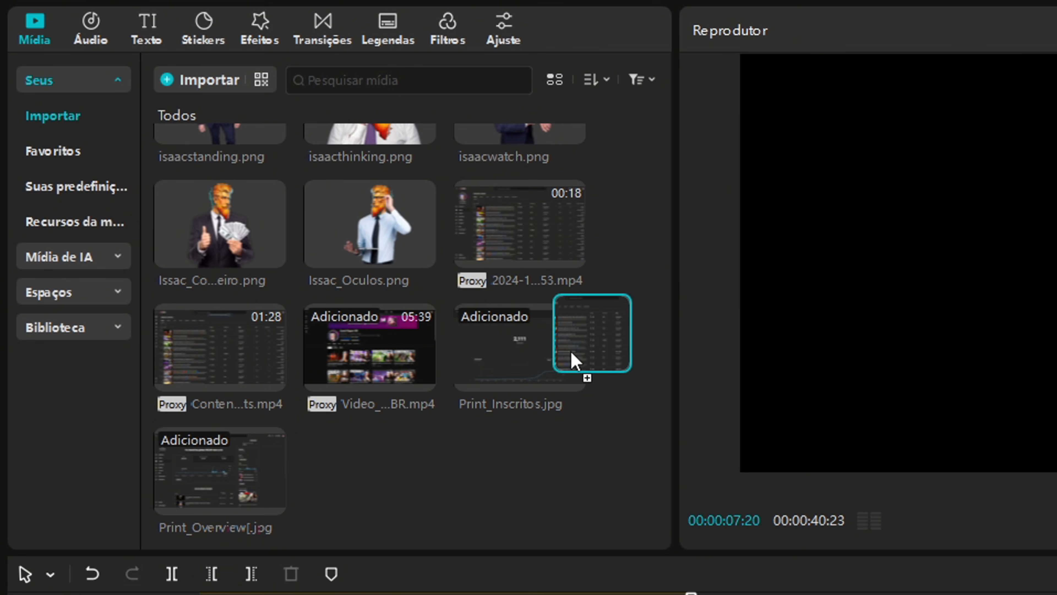
{"action": "left_click_drag", "start_coordinate": [572, 360], "coordinate": [690, 594]}
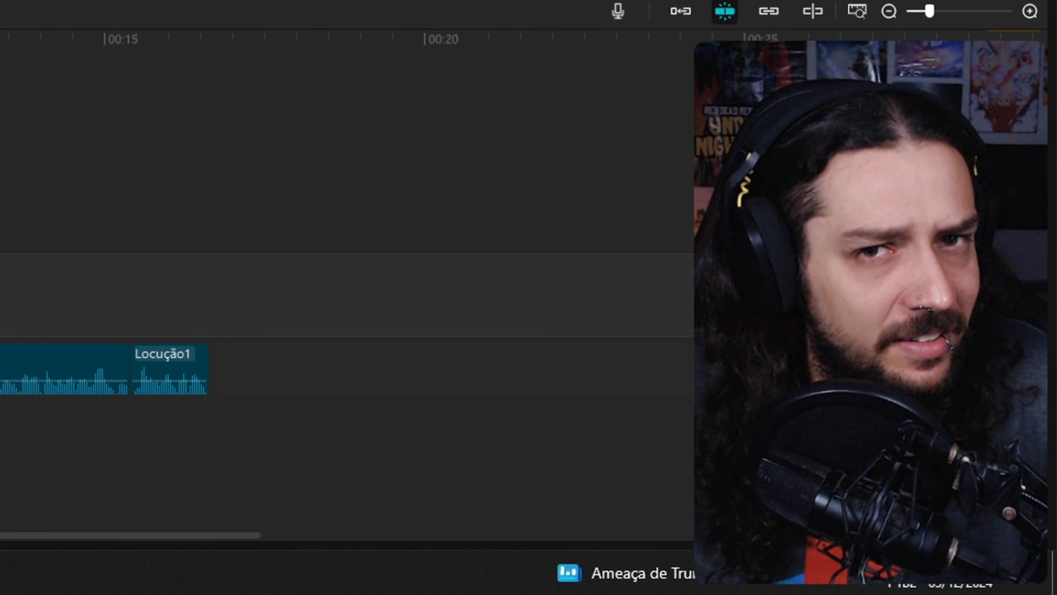
Zoom the Print_Overview image in to 251% at its end, positioned at X 2678, Y -918
{"action": "left_click", "coordinate": [526, 367]}
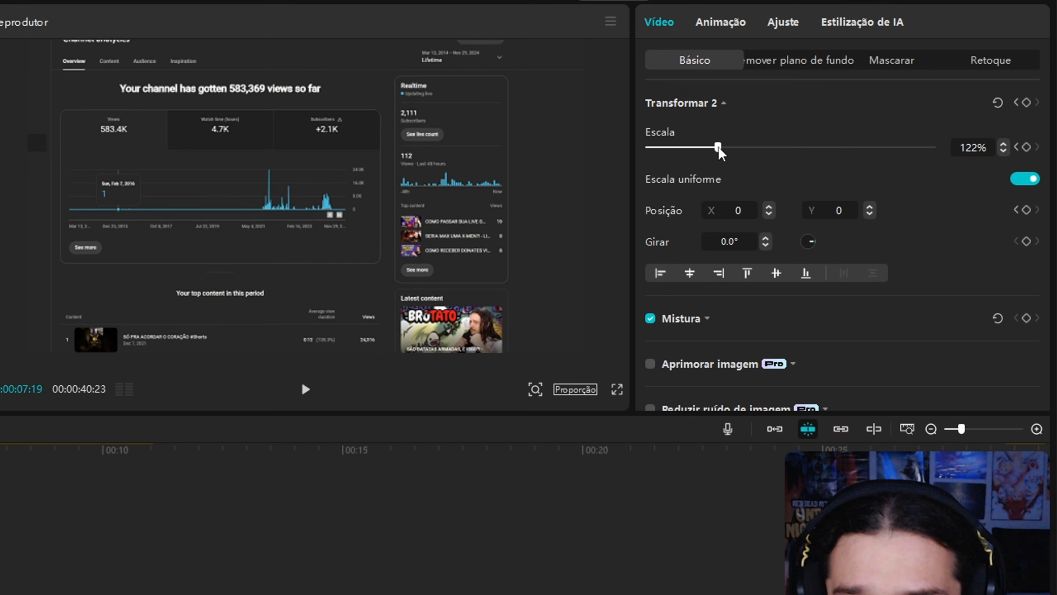
{"action": "left_click_drag", "start_coordinate": [718, 147], "coordinate": [753, 146]}
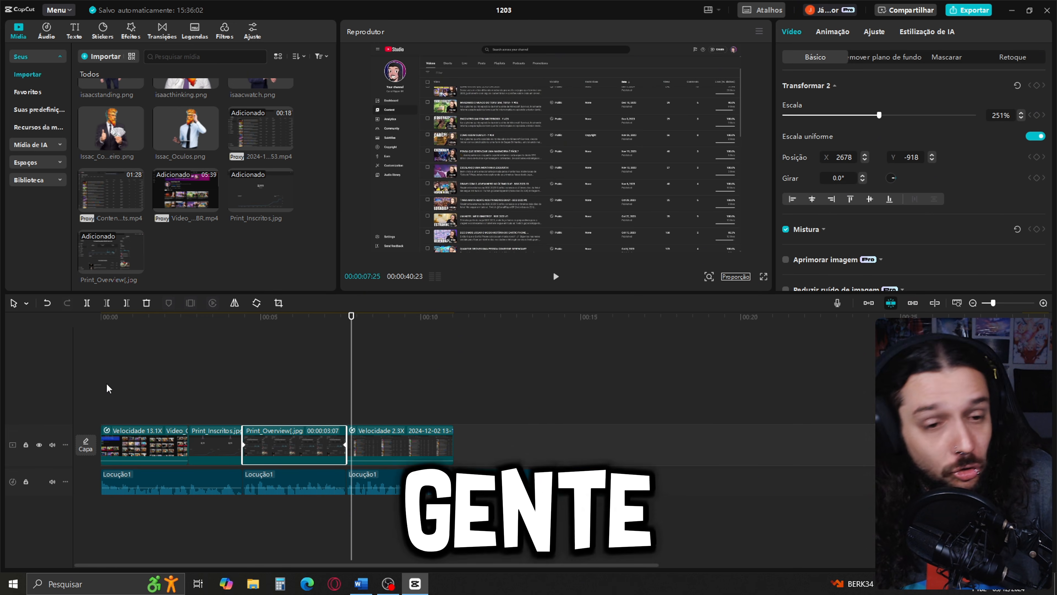
Match the start of the 2024-12-02 recording to the preceding zoom with scale 251% and position X 2678, Y -918
{"action": "left_click", "coordinate": [345, 406]}
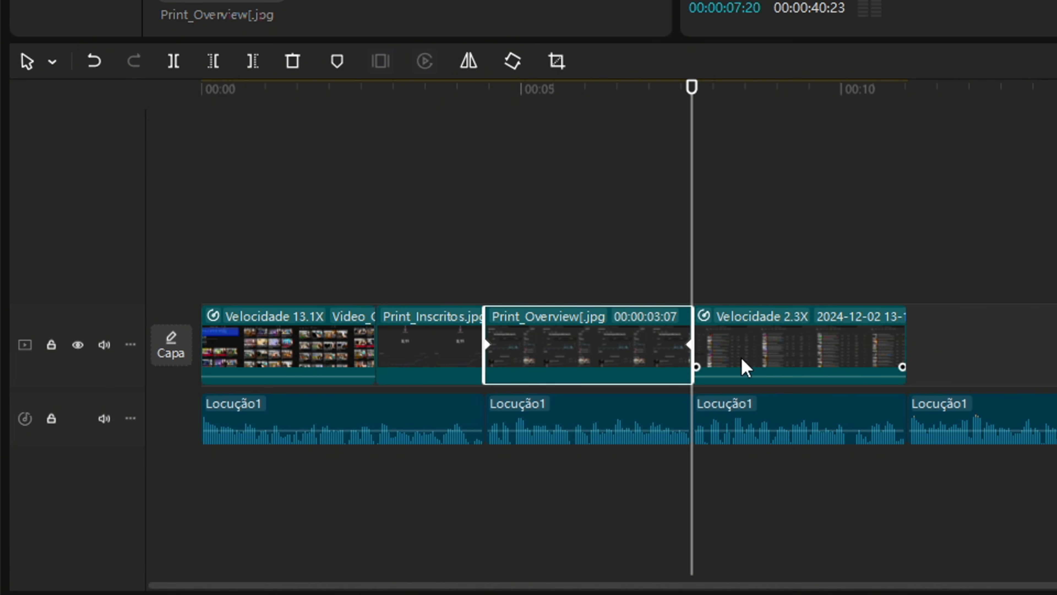
{"action": "left_click", "coordinate": [745, 366]}
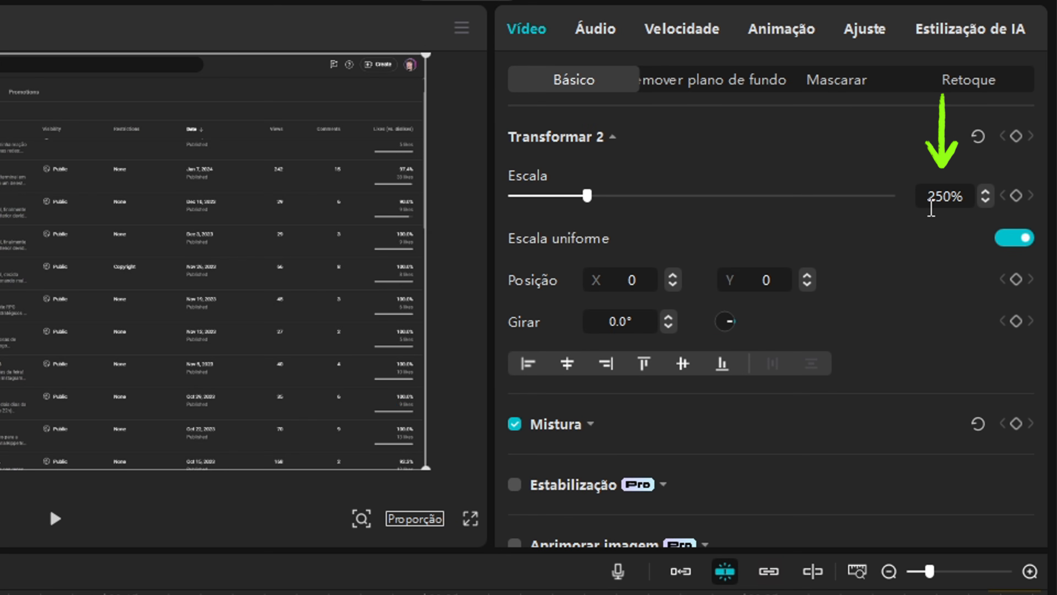
{"action": "key", "text": "Return"}
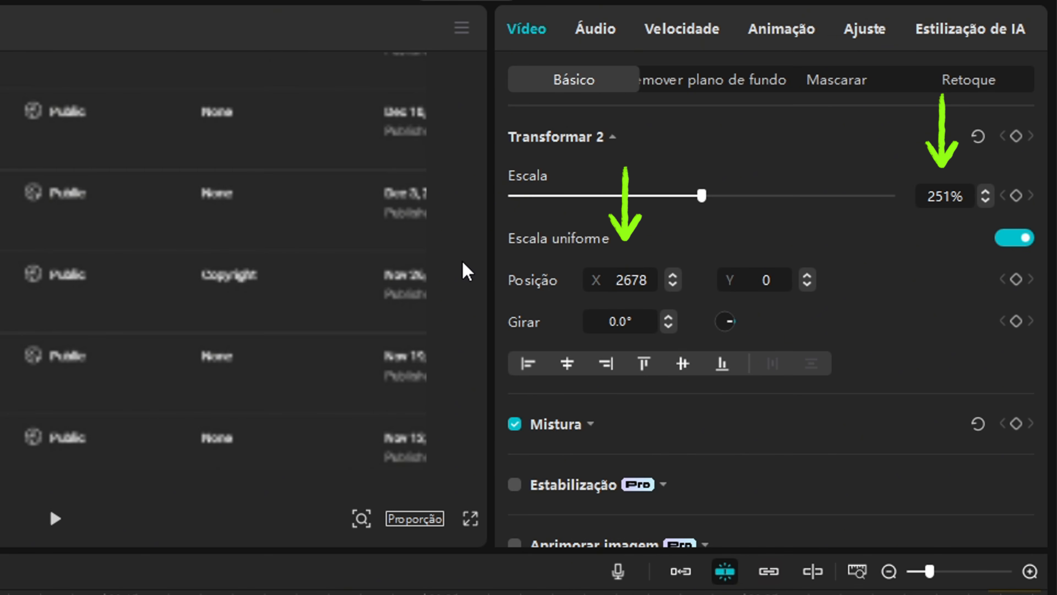
{"action": "left_click", "coordinate": [767, 278]}
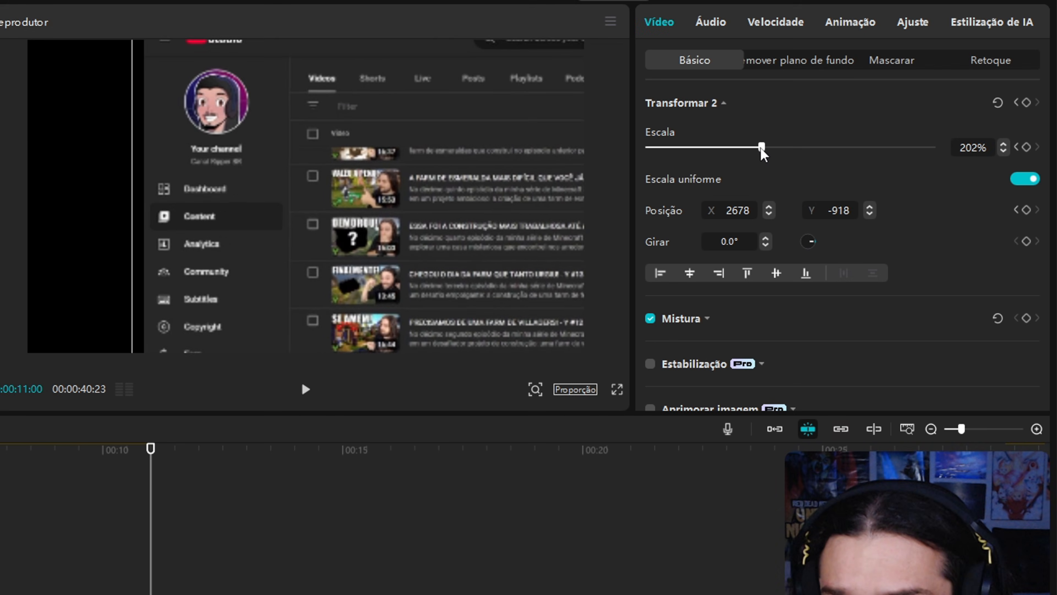
At the 2024-12-02 recording's end, shrink it to 90% centred in the frame and give it a Padrão canvas pattern
{"action": "left_click_drag", "start_coordinate": [760, 146], "coordinate": [699, 146]}
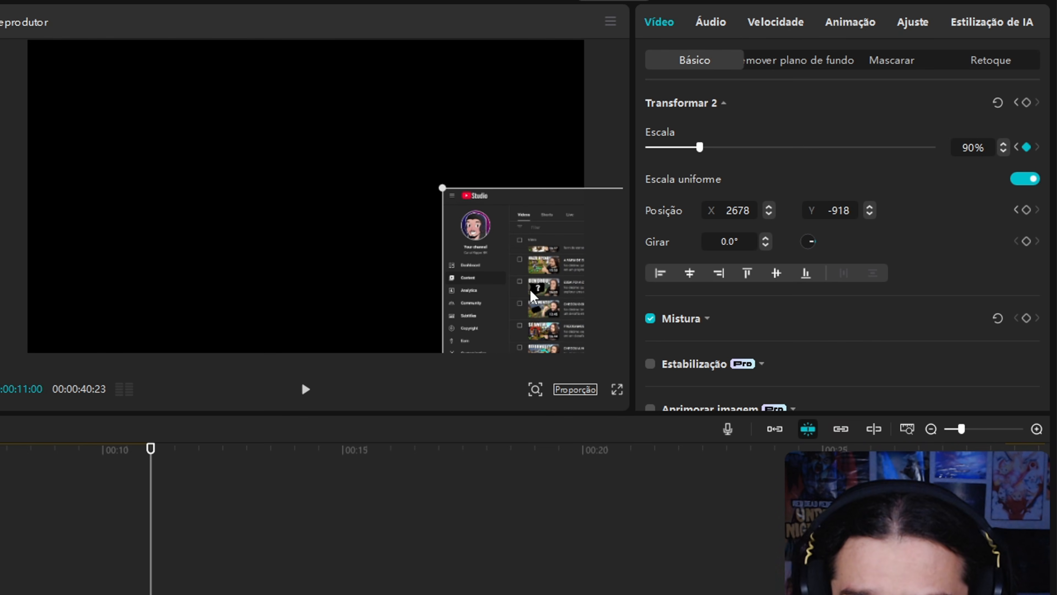
{"action": "left_click_drag", "start_coordinate": [530, 296], "coordinate": [144, 164]}
{"action": "scroll", "coordinate": [841, 229], "scroll_direction": "down", "scroll_amount": 10}
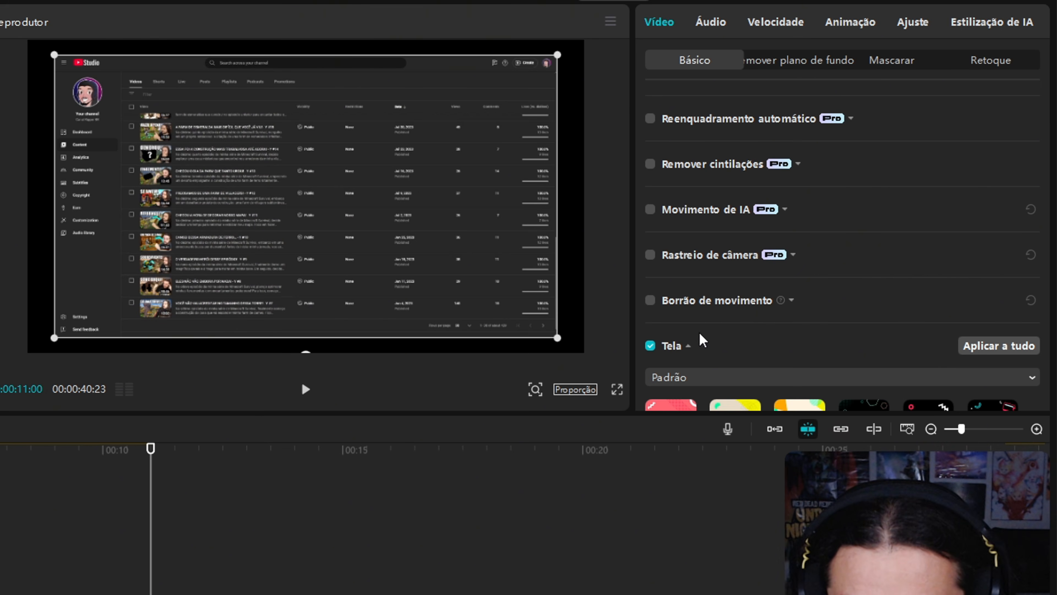
{"action": "scroll", "coordinate": [703, 382], "scroll_direction": "down", "scroll_amount": 8}
{"action": "left_click", "coordinate": [742, 367]}
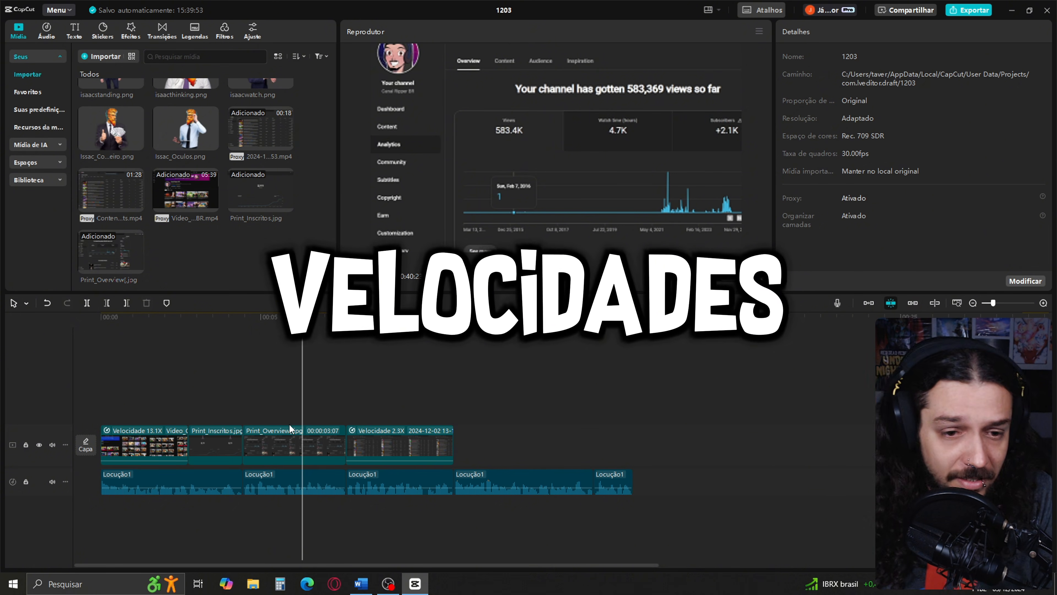
Show the Print_Overview image's variable-speed animation graphs and smooth its keyframe curves towards the cut to the next clip
{"action": "left_click", "coordinate": [290, 425]}
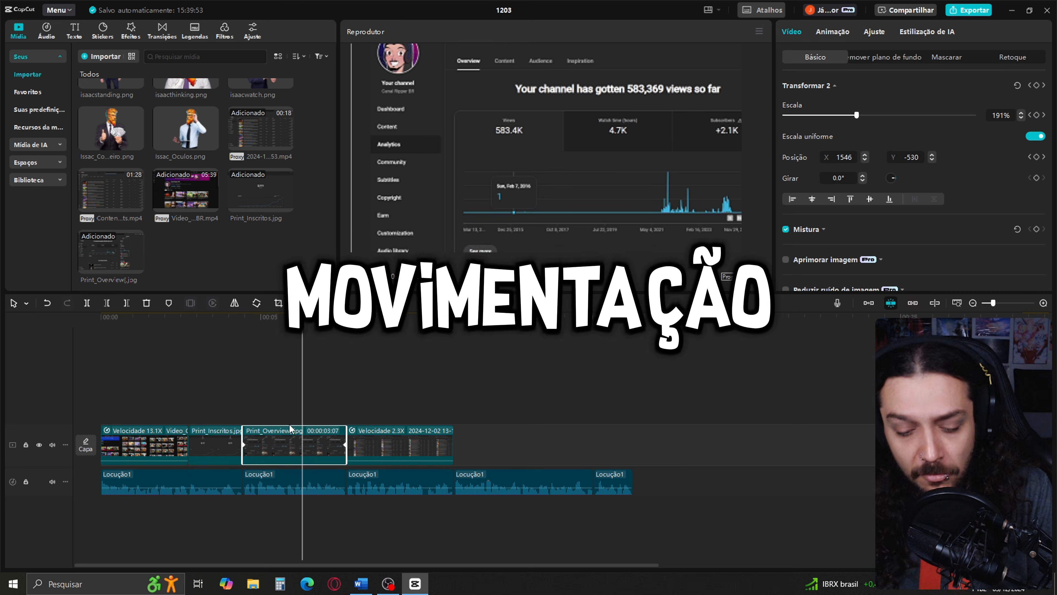
{"action": "key", "text": "alt+k"}
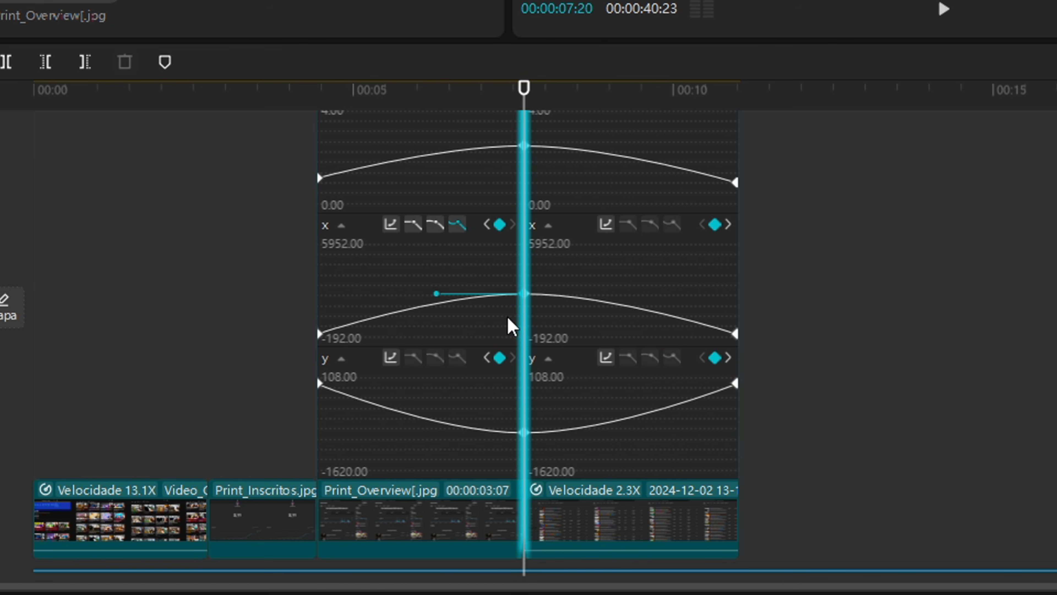
{"action": "left_click", "coordinate": [391, 227]}
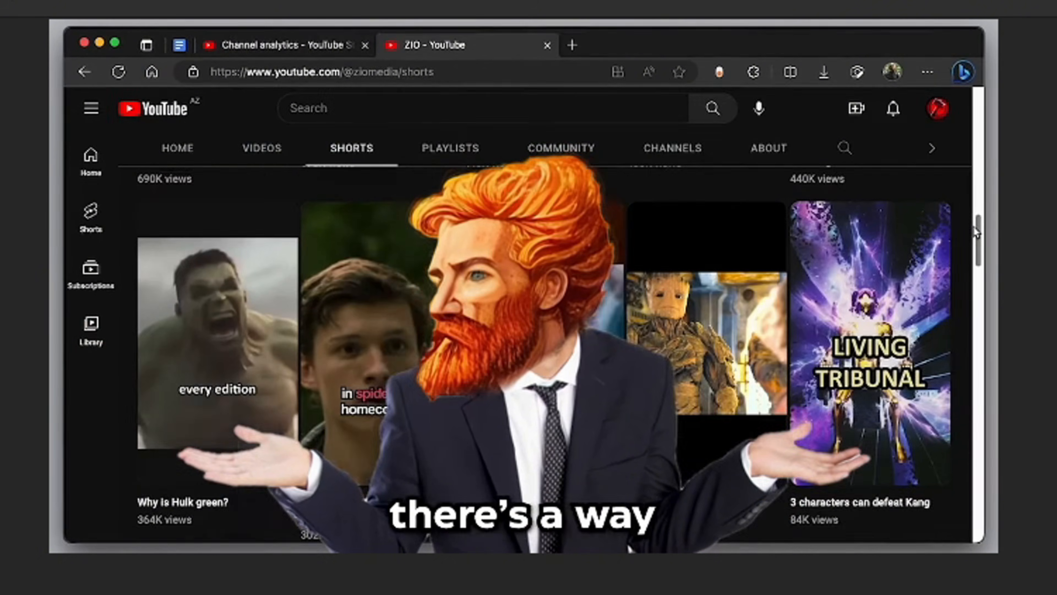
{"action": "scroll", "coordinate": [974, 215], "scroll_direction": "up", "scroll_amount": 2}
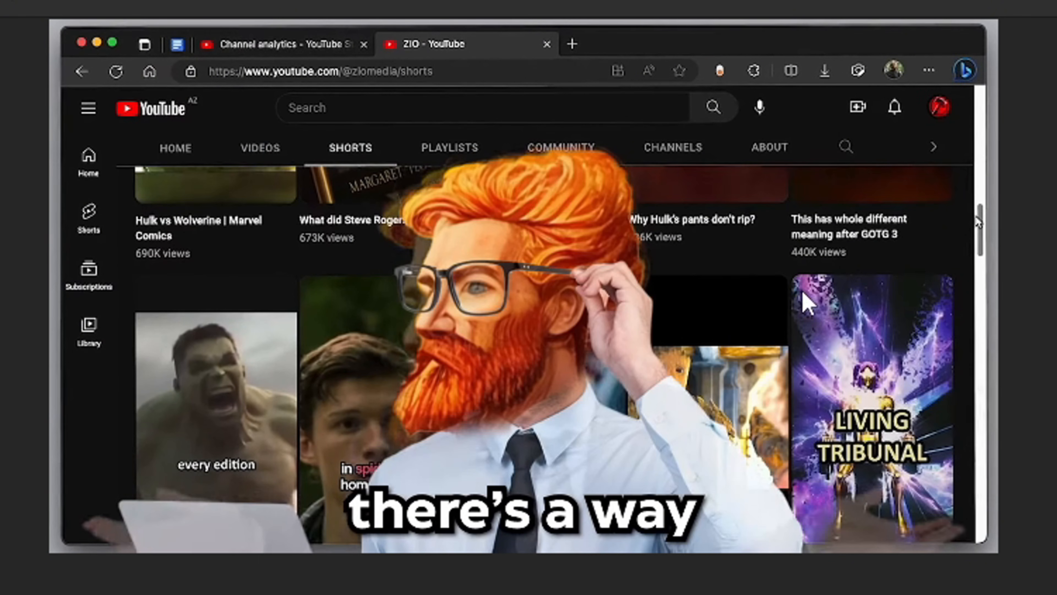
{"action": "scroll", "coordinate": [977, 222], "scroll_direction": "up", "scroll_amount": 3}
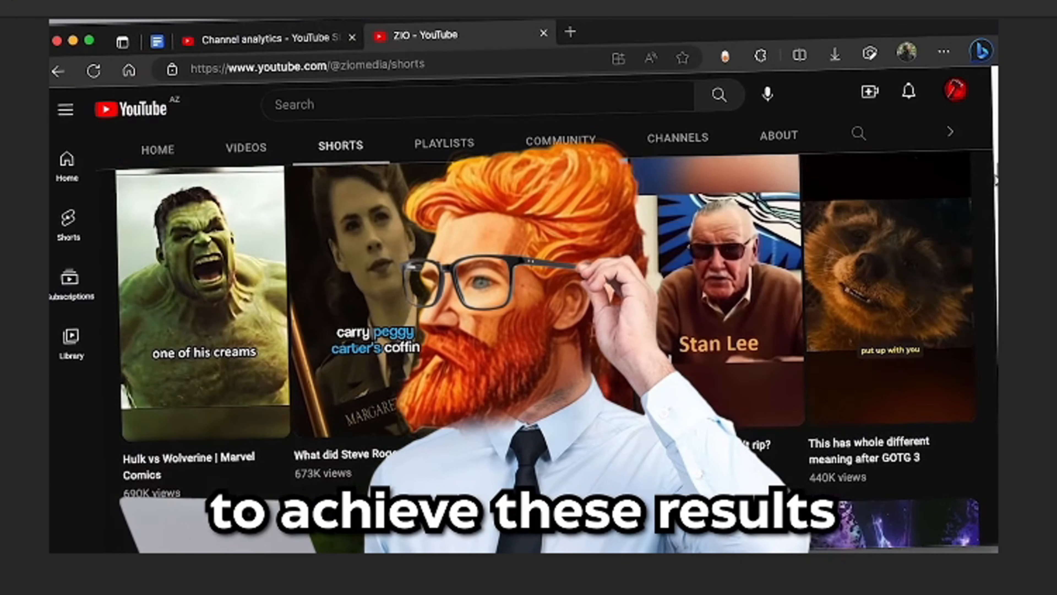
{"action": "scroll", "coordinate": [524, 345], "scroll_direction": "up", "scroll_amount": 4}
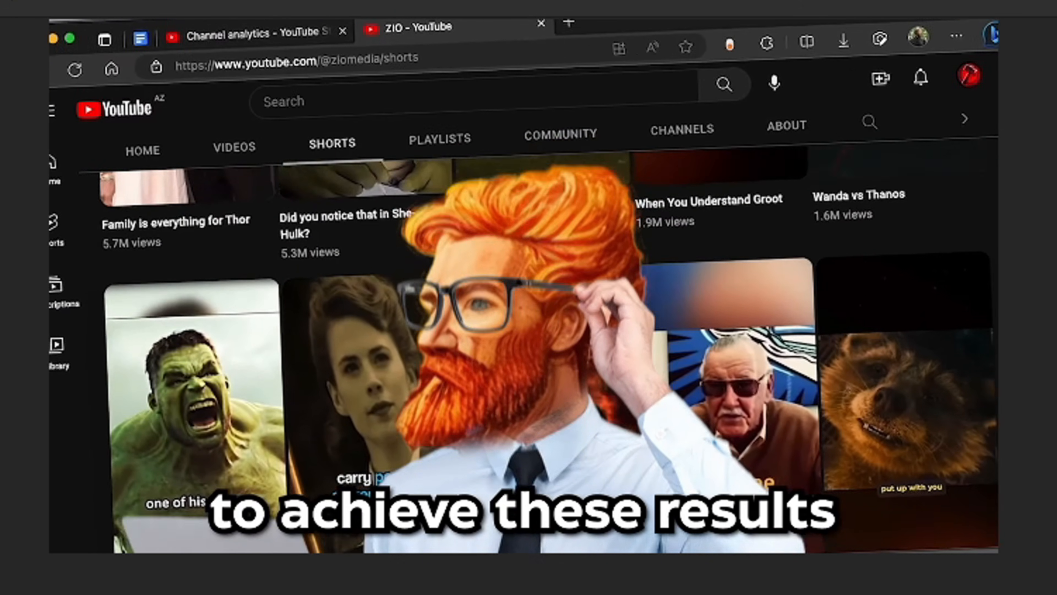
{"action": "scroll", "coordinate": [524, 345], "scroll_direction": "up", "scroll_amount": 3}
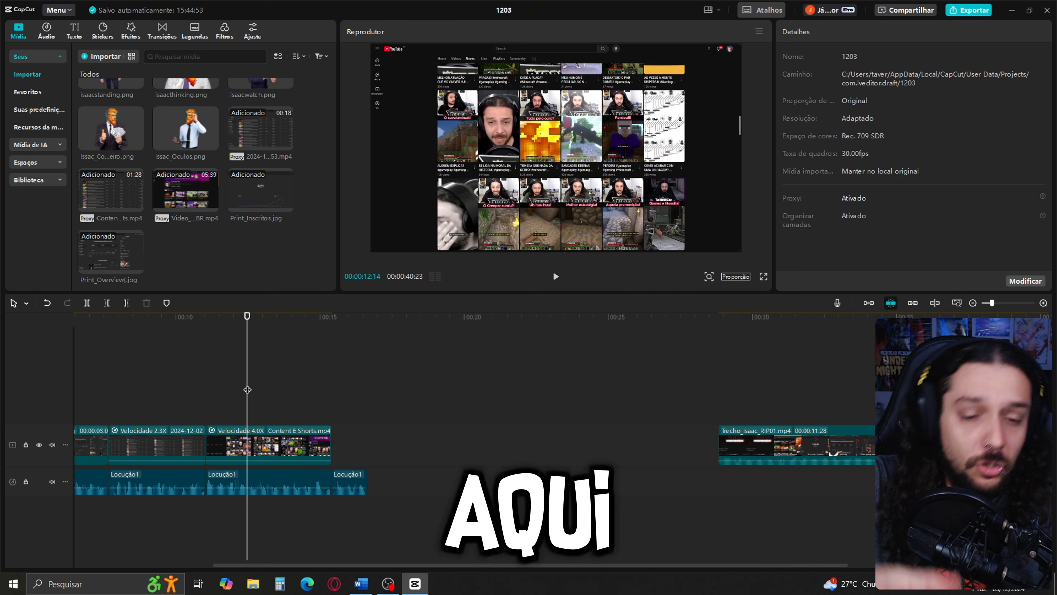
Search the stock library for "galaxy" and place the 13-second vertical starfield video right after the Content E Shorts.mp4 clip
{"action": "left_click_drag", "start_coordinate": [247, 389], "coordinate": [331, 384]}
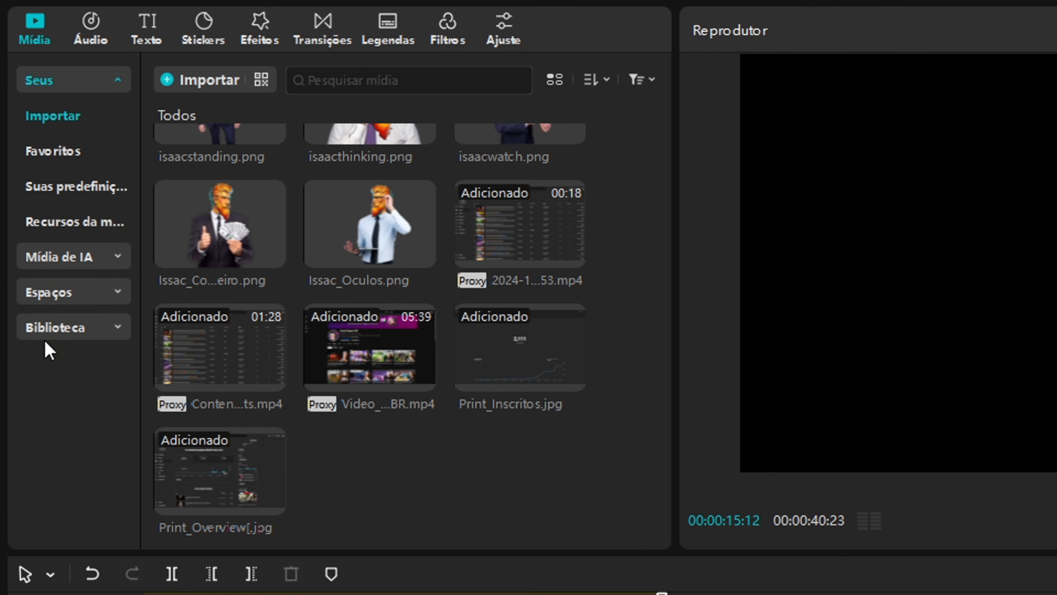
{"action": "left_click", "coordinate": [49, 333]}
{"action": "left_click", "coordinate": [366, 76]}
{"action": "type", "text": "galaxy"}
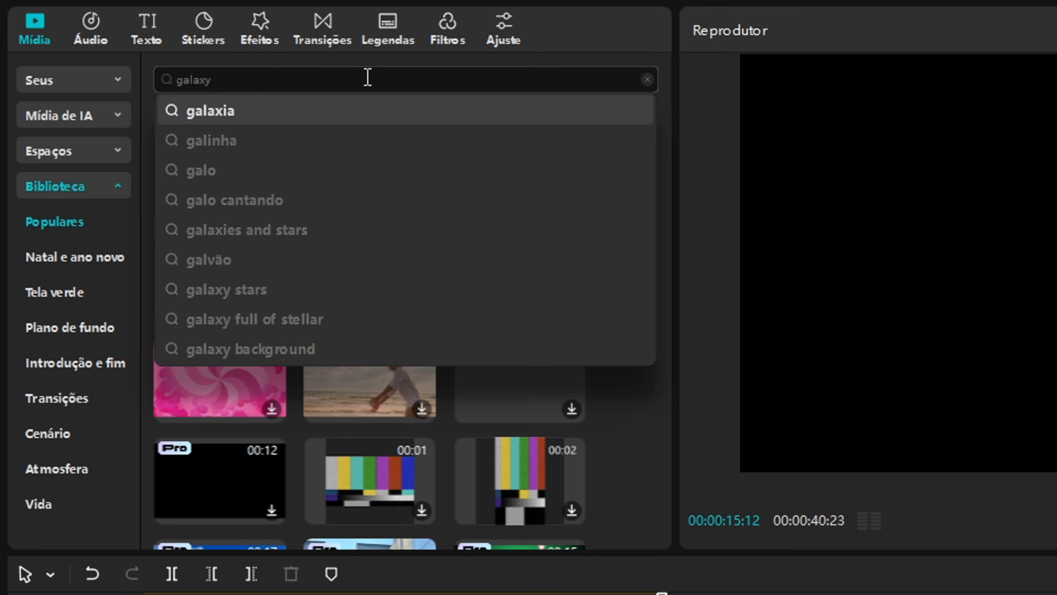
{"action": "key", "text": "Return"}
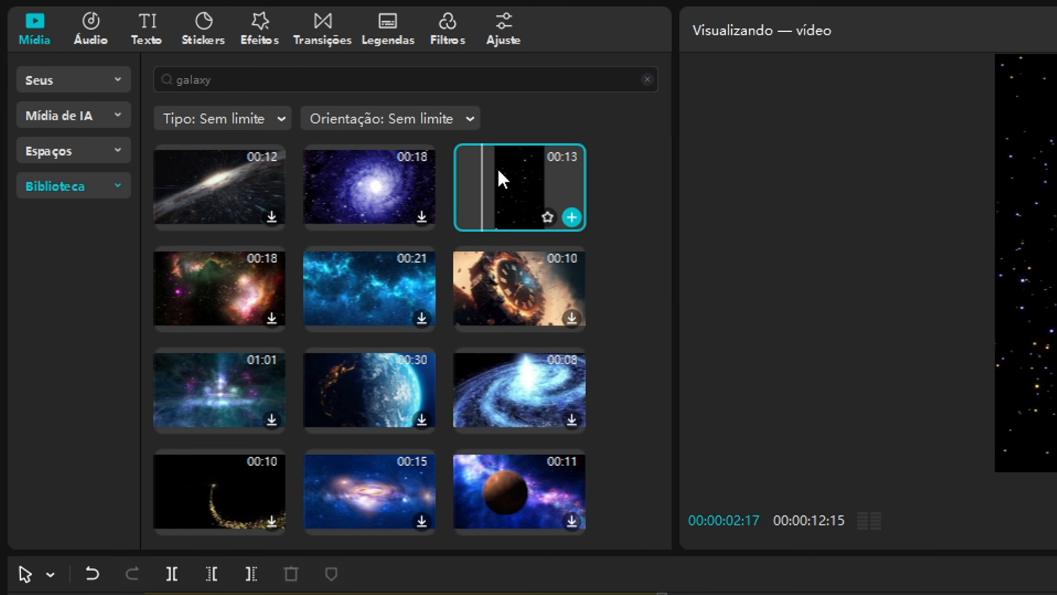
{"action": "left_click_drag", "start_coordinate": [502, 179], "coordinate": [675, 594]}
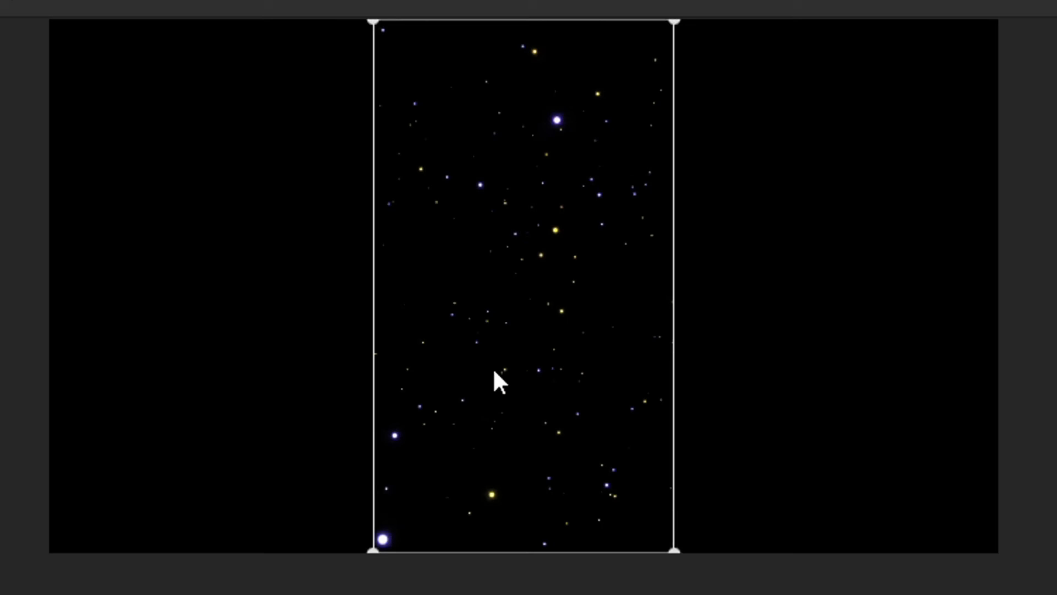
Rotate the starfield video to 270°, centre it and enlarge it to fill the whole frame
{"action": "left_click_drag", "start_coordinate": [495, 378], "coordinate": [495, 331]}
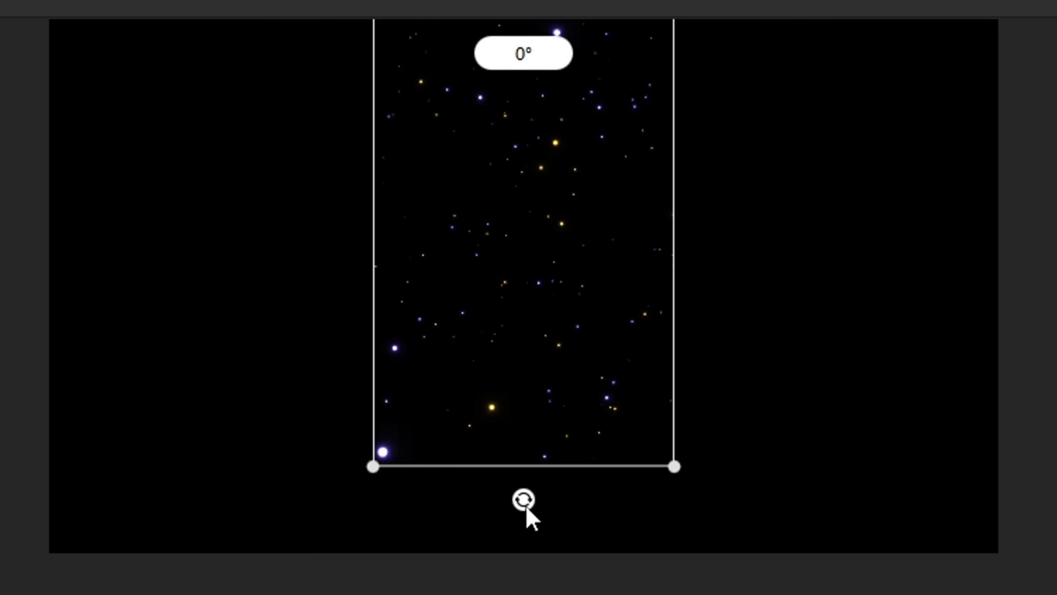
{"action": "left_click_drag", "start_coordinate": [526, 507], "coordinate": [838, 204]}
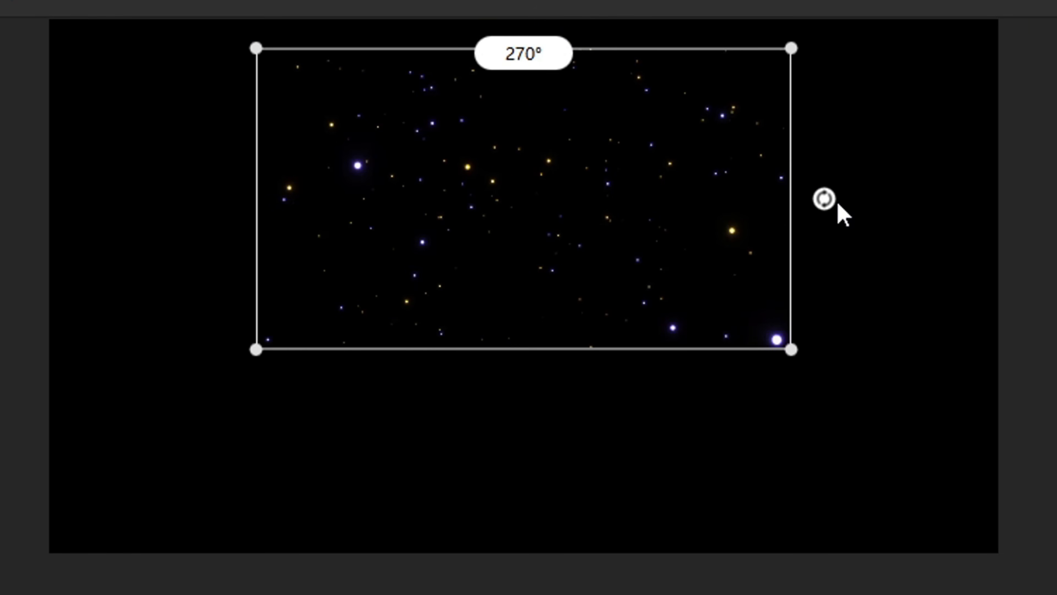
{"action": "left_click_drag", "start_coordinate": [626, 248], "coordinate": [628, 326]}
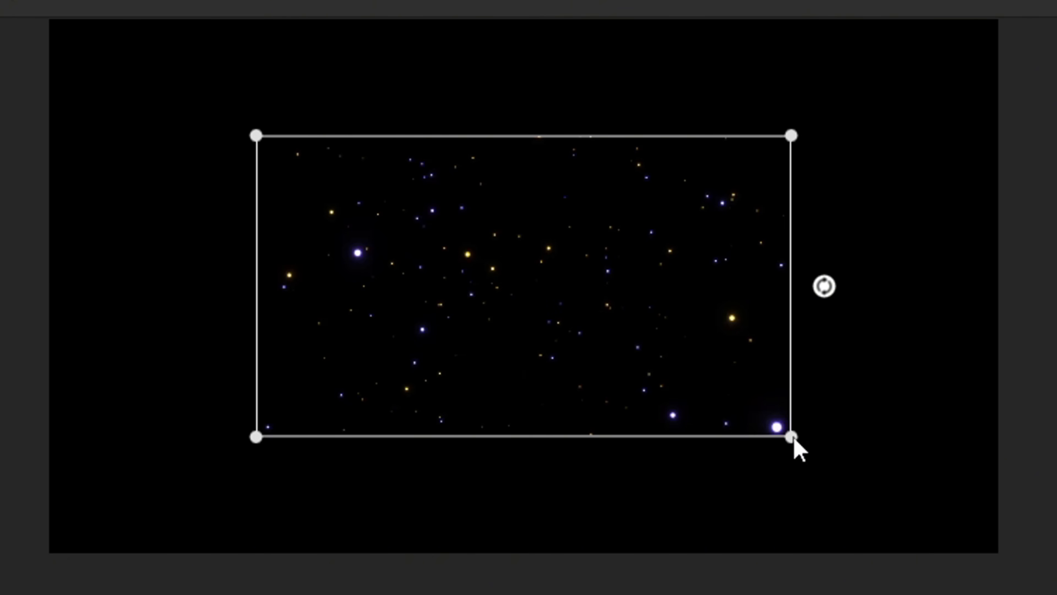
{"action": "left_click_drag", "start_coordinate": [791, 436], "coordinate": [1056, 594]}
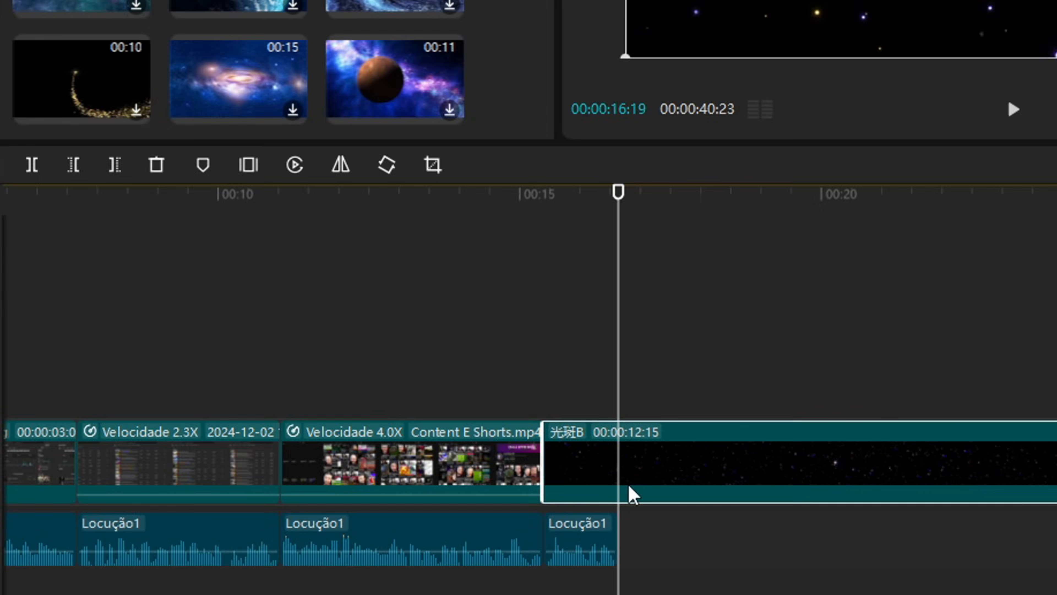
Trim the starfield clip to the narration's end at 00:00:16:19 and lower its saturation to the minimum
{"action": "key", "text": "w"}
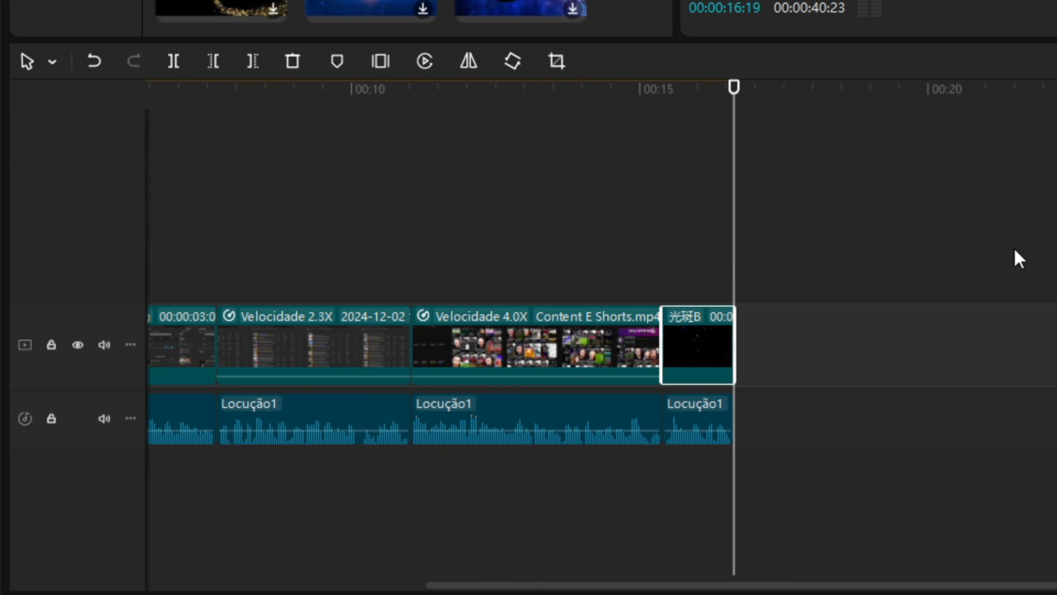
{"action": "left_click", "coordinate": [712, 240]}
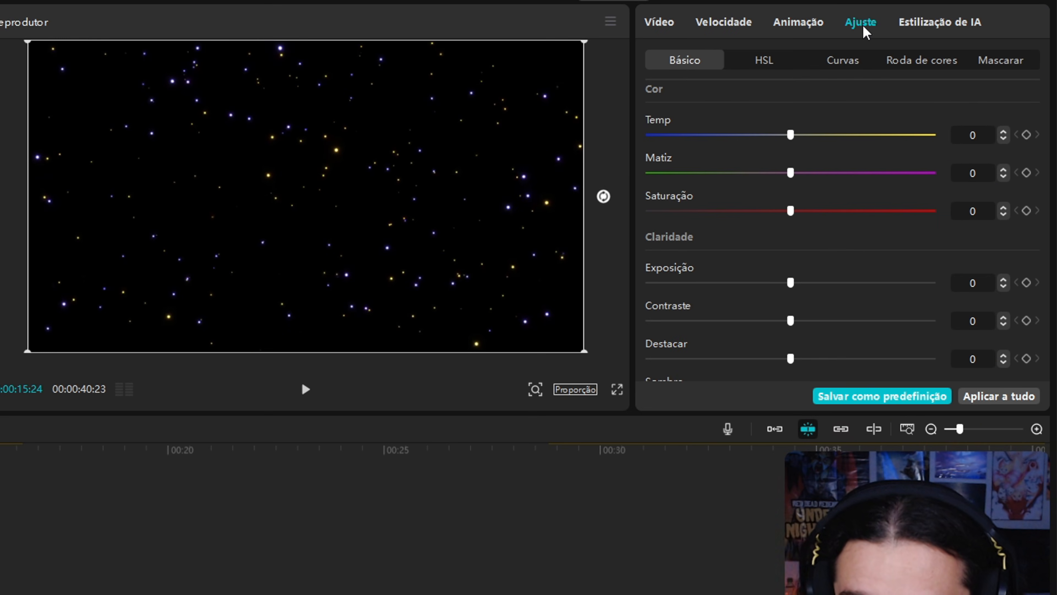
{"action": "left_click_drag", "start_coordinate": [685, 213], "coordinate": [646, 215]}
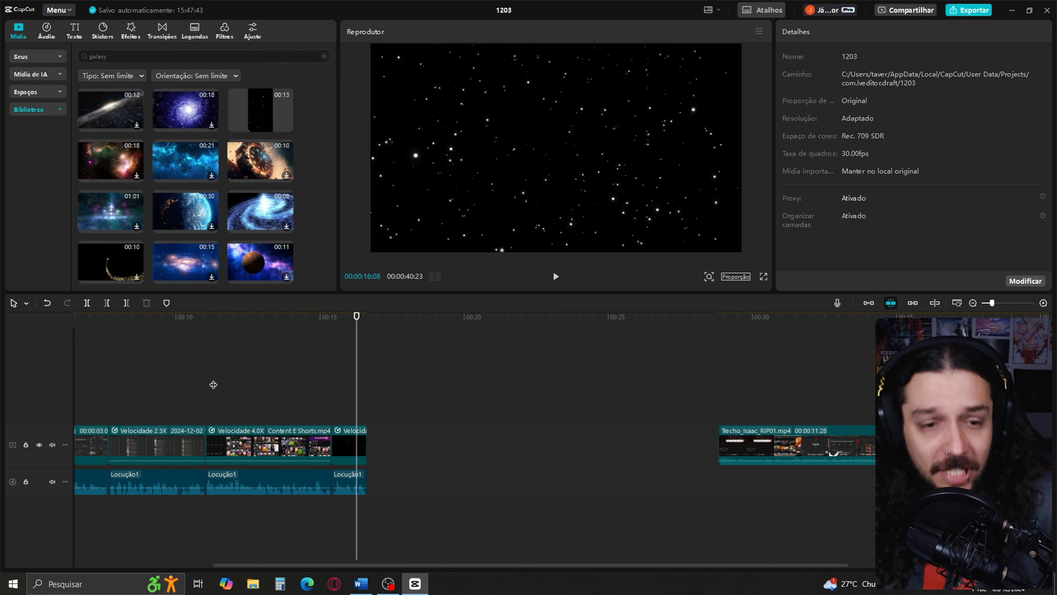
Shrink the Content E Shorts.mp4 clip to 90%, give it a paper-textured canvas background and add a scale keyframe
{"action": "left_click", "coordinate": [213, 384]}
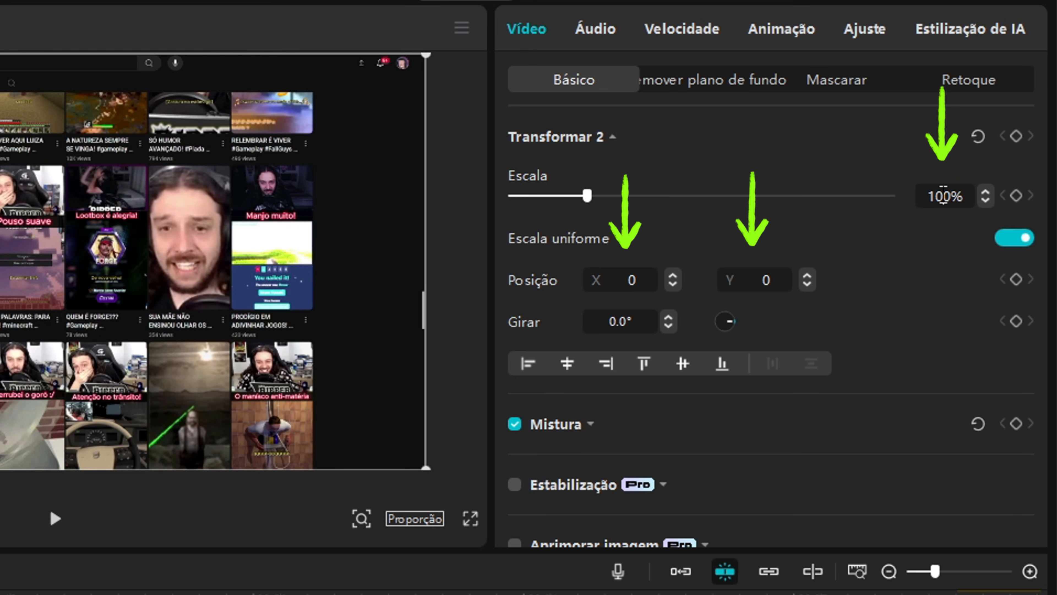
{"action": "left_click", "coordinate": [913, 243]}
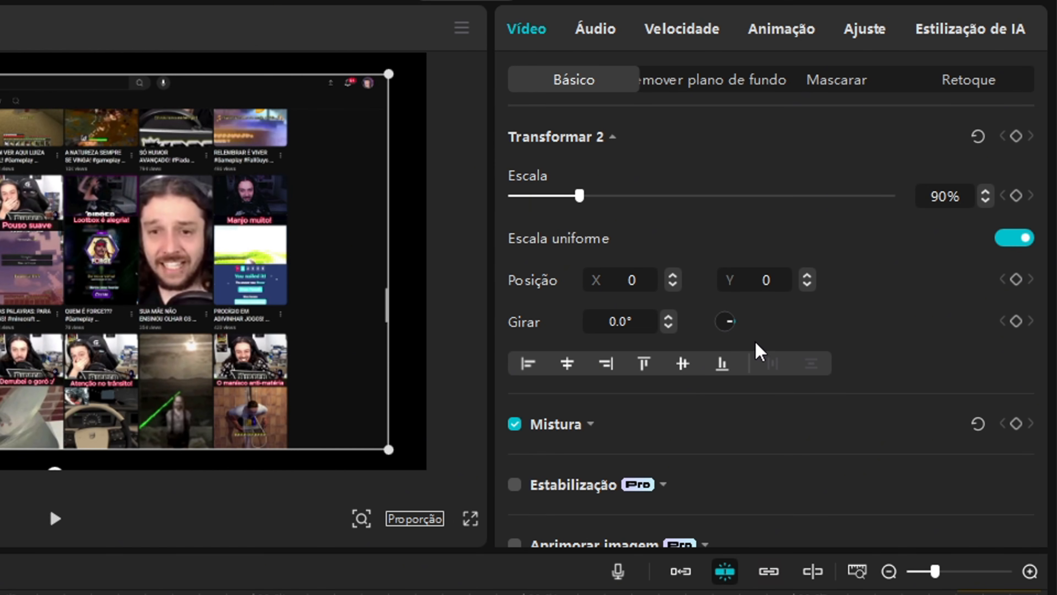
{"action": "scroll", "coordinate": [761, 354], "scroll_direction": "down", "scroll_amount": 10}
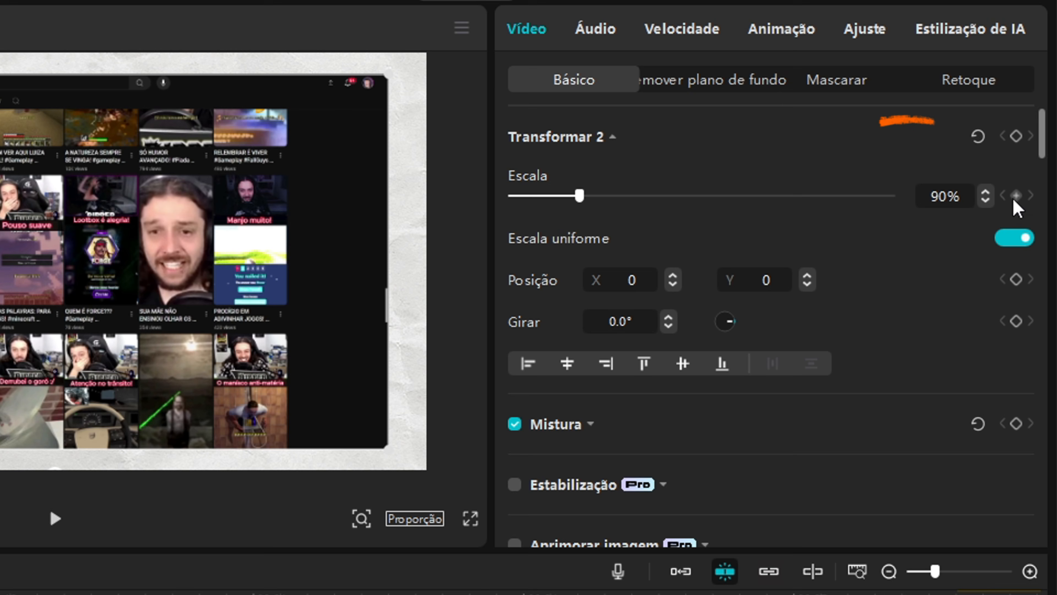
{"action": "left_click", "coordinate": [1016, 197]}
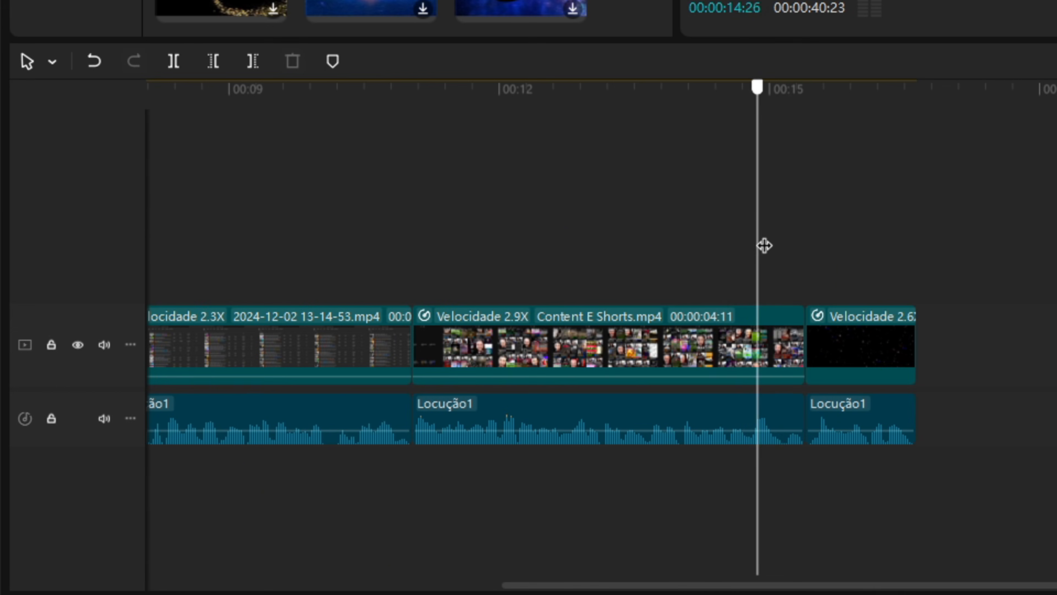
At the end of the Content E Shorts.mp4 clip, tilt it counter-clockwise a few degrees and enlarge its scale
{"action": "left_click_drag", "start_coordinate": [764, 245], "coordinate": [802, 245]}
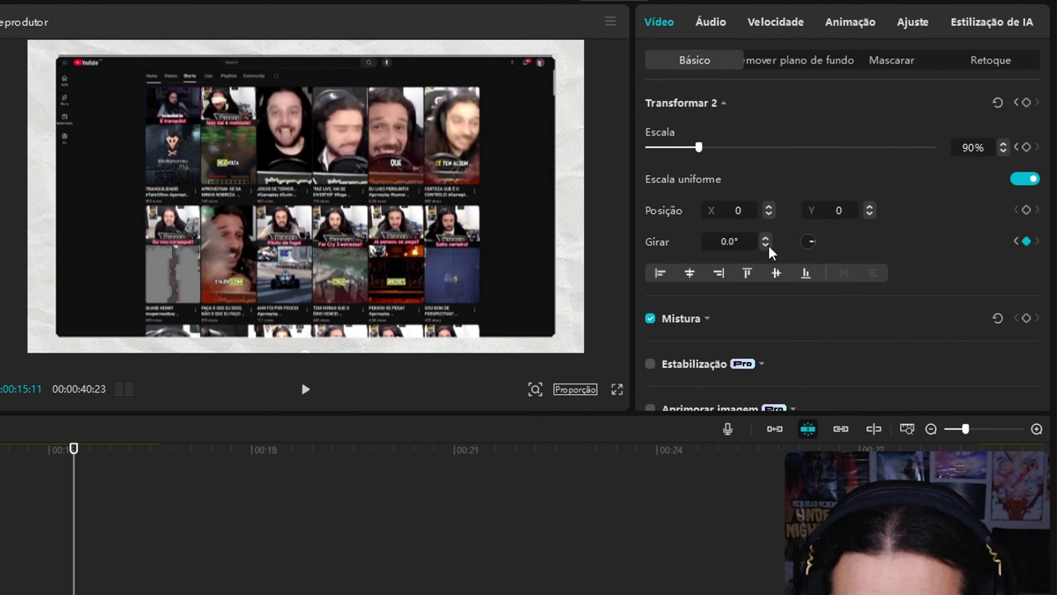
{"action": "left_click", "coordinate": [766, 244]}
{"action": "left_click", "coordinate": [766, 245]}
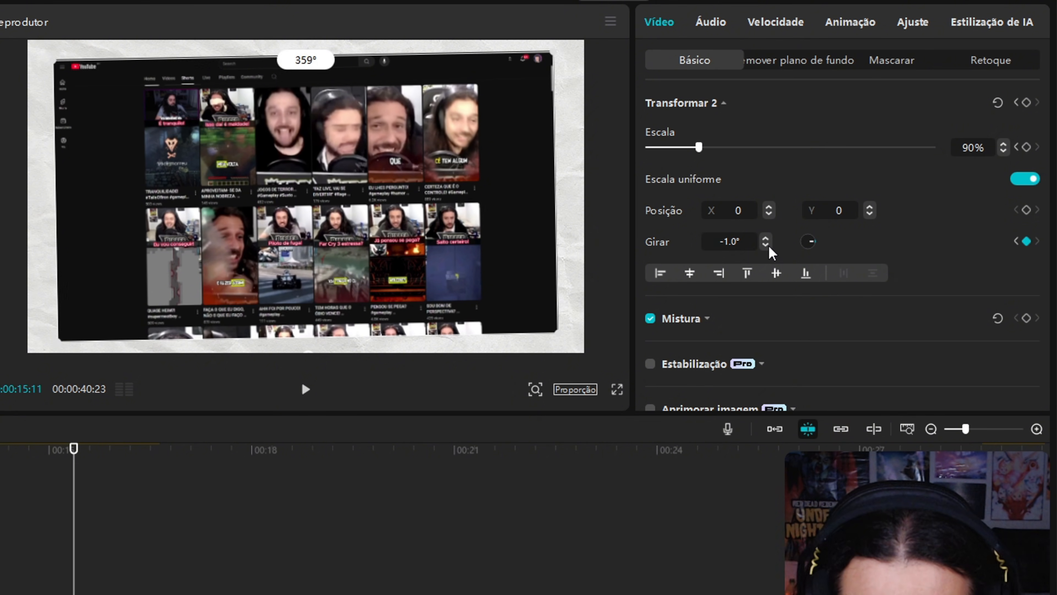
{"action": "left_click", "coordinate": [765, 244]}
{"action": "left_click", "coordinate": [765, 245]}
{"action": "left_click", "coordinate": [765, 244]}
{"action": "left_click", "coordinate": [766, 244]}
{"action": "left_click", "coordinate": [766, 245]}
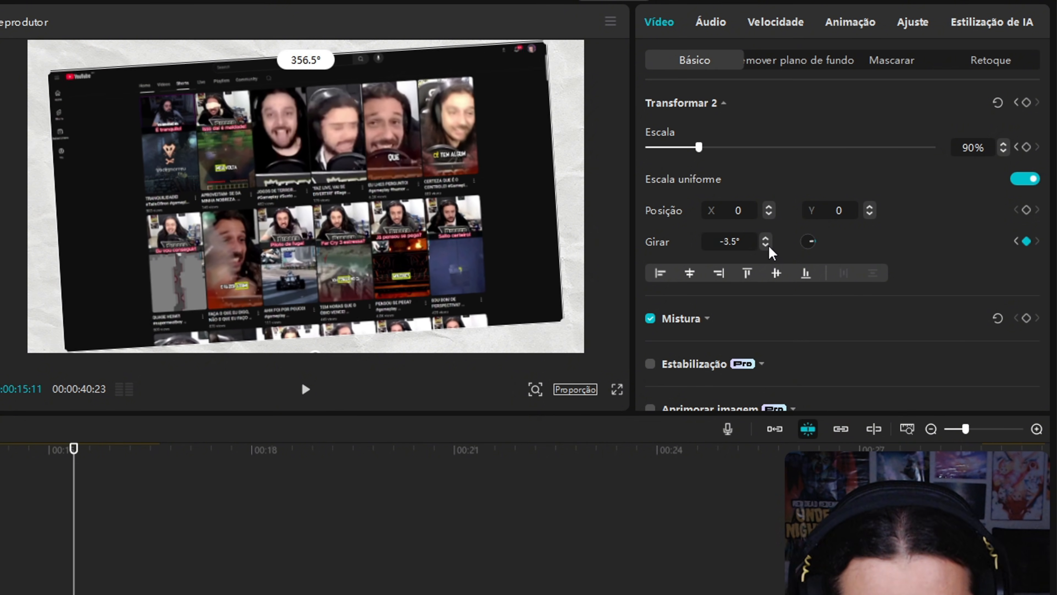
{"action": "left_click", "coordinate": [766, 244]}
{"action": "left_click", "coordinate": [766, 245]}
{"action": "left_click", "coordinate": [766, 245]}
{"action": "left_click_drag", "start_coordinate": [698, 146], "coordinate": [708, 146]}
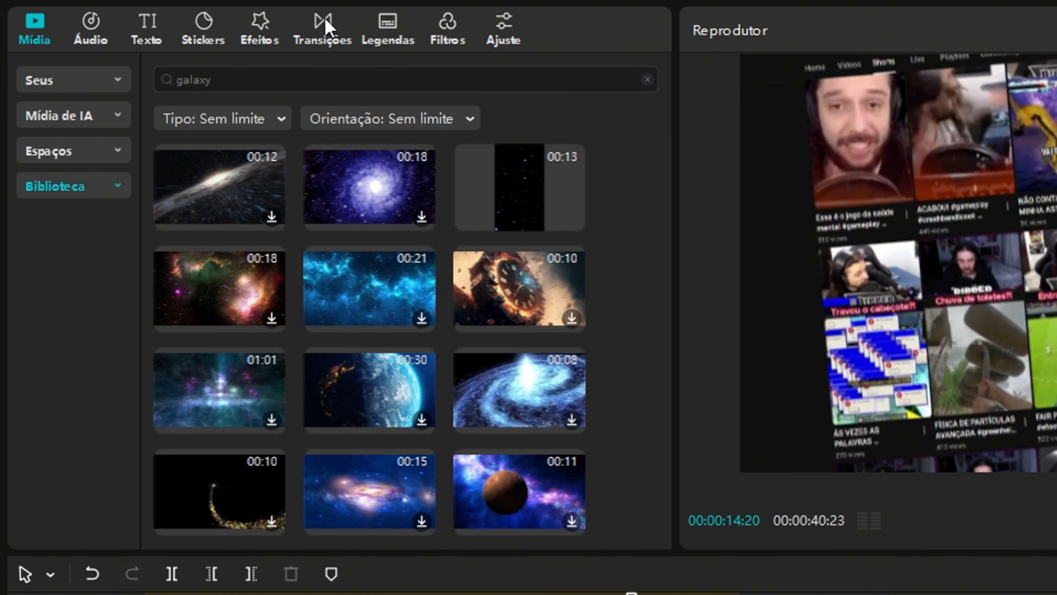
Apply the Aproximar camera transition at the cut between the Content E Shorts.mp4 clip and the starfield clip
{"action": "left_click", "coordinate": [163, 28]}
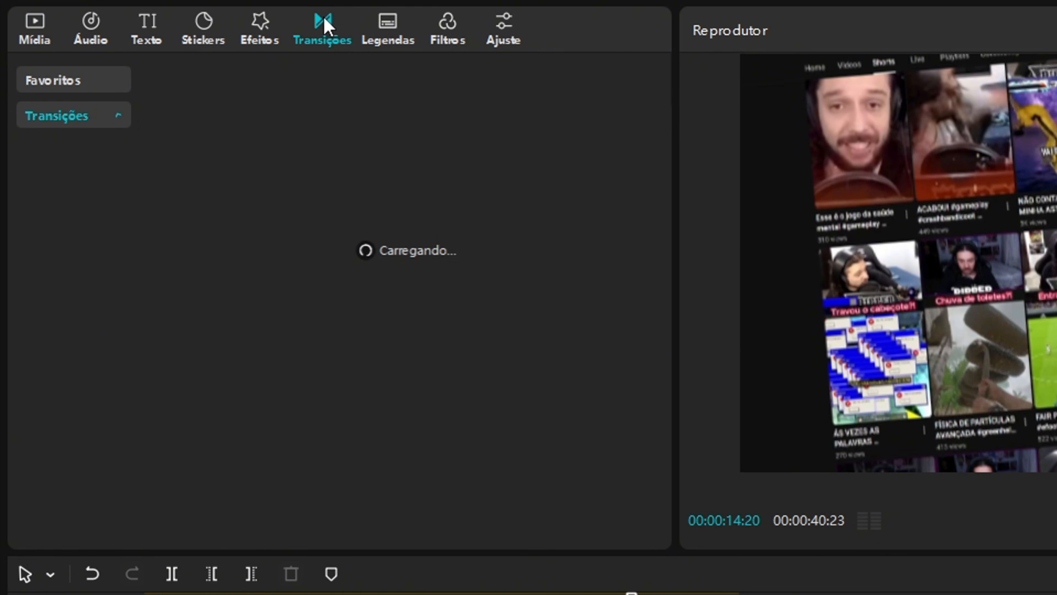
{"action": "left_click", "coordinate": [61, 260]}
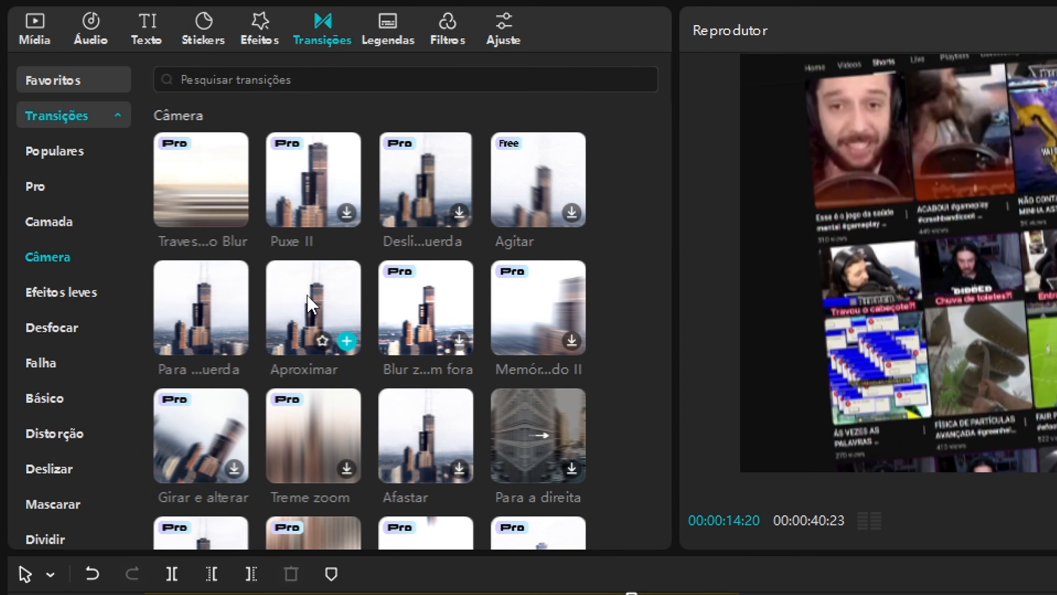
{"action": "left_click_drag", "start_coordinate": [309, 306], "coordinate": [625, 185]}
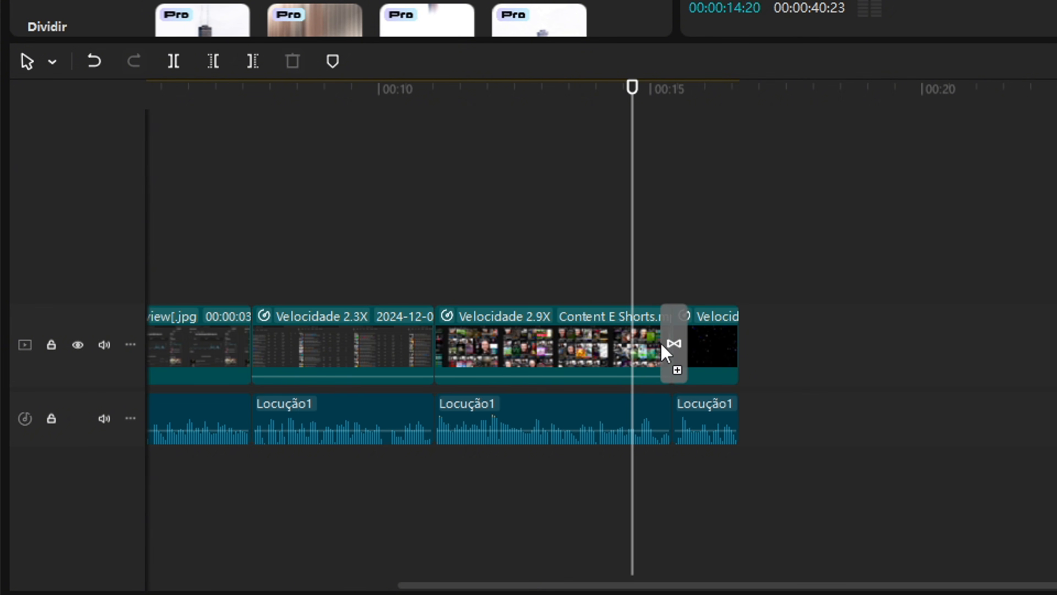
{"action": "left_click_drag", "start_coordinate": [665, 353], "coordinate": [670, 350]}
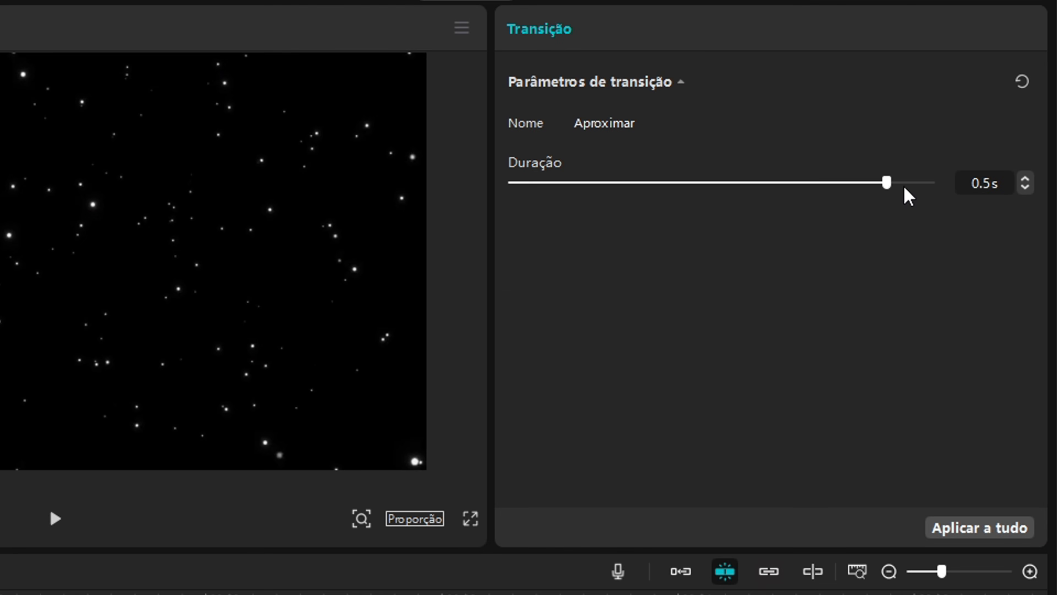
{"action": "left_click", "coordinate": [286, 437]}
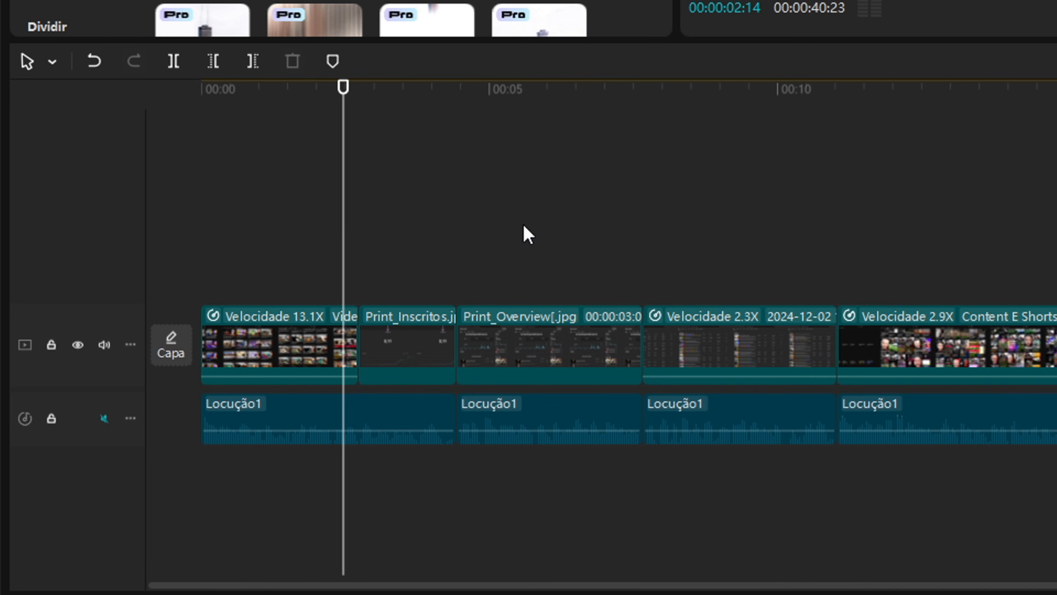
Shift all clips and narration together so the sequence begins at 00:00:11:26, leaving empty space at the timeline's start
{"action": "key", "text": "ctrl+a"}
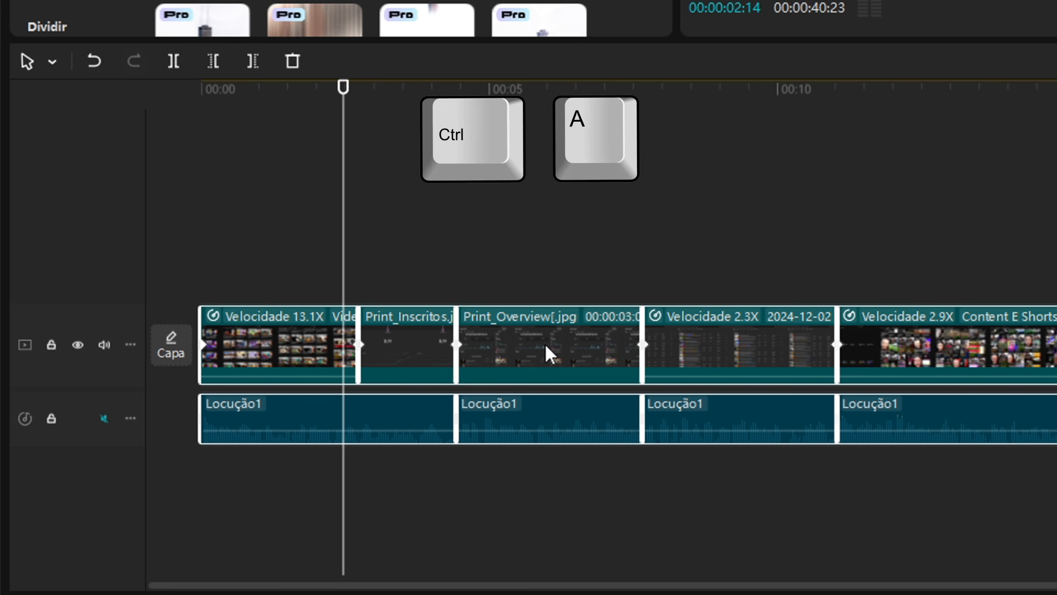
{"action": "left_click_drag", "start_coordinate": [546, 353], "coordinate": [936, 358]}
{"action": "left_click_drag", "start_coordinate": [659, 358], "coordinate": [956, 356]}
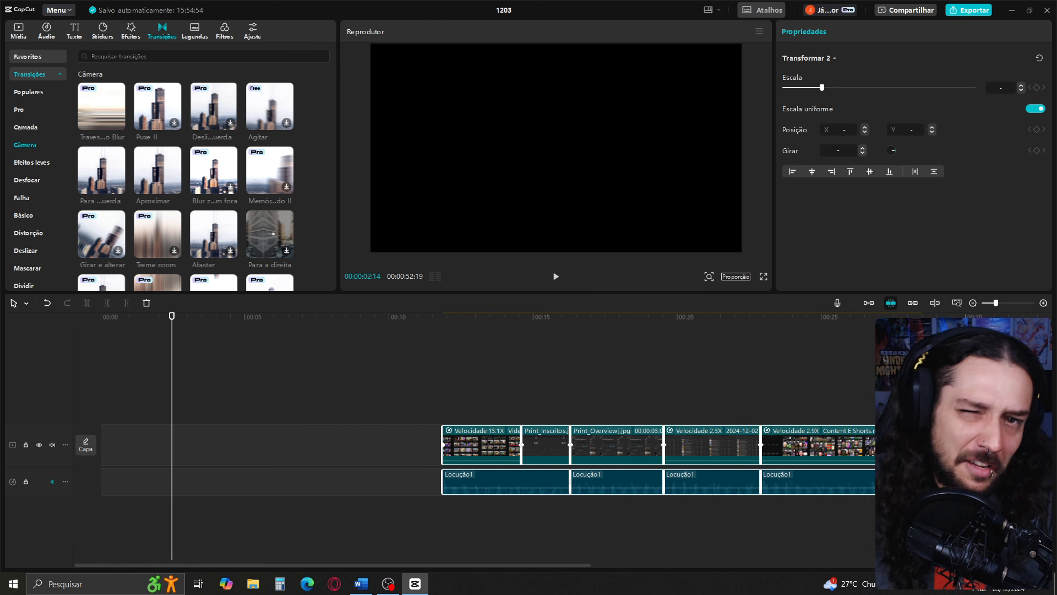
Extend the start of the Video_CanalRipperBR.mp4 clip backwards, split it at 00:00:11:26 and raise the scale at the cut
{"action": "left_click", "coordinate": [436, 389]}
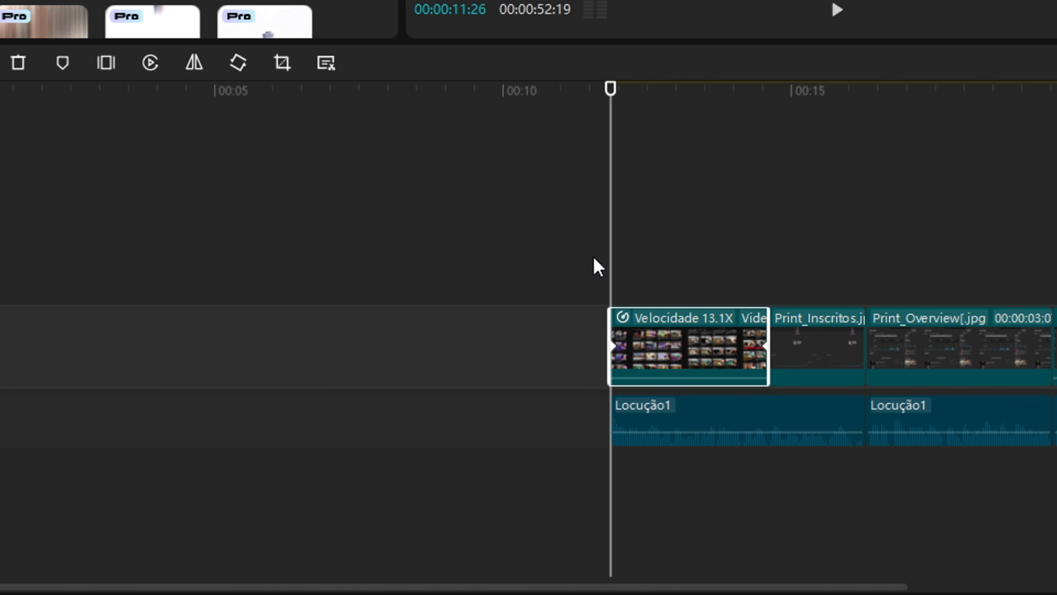
{"action": "scroll", "coordinate": [498, 319], "scroll_direction": "up", "scroll_amount": 1}
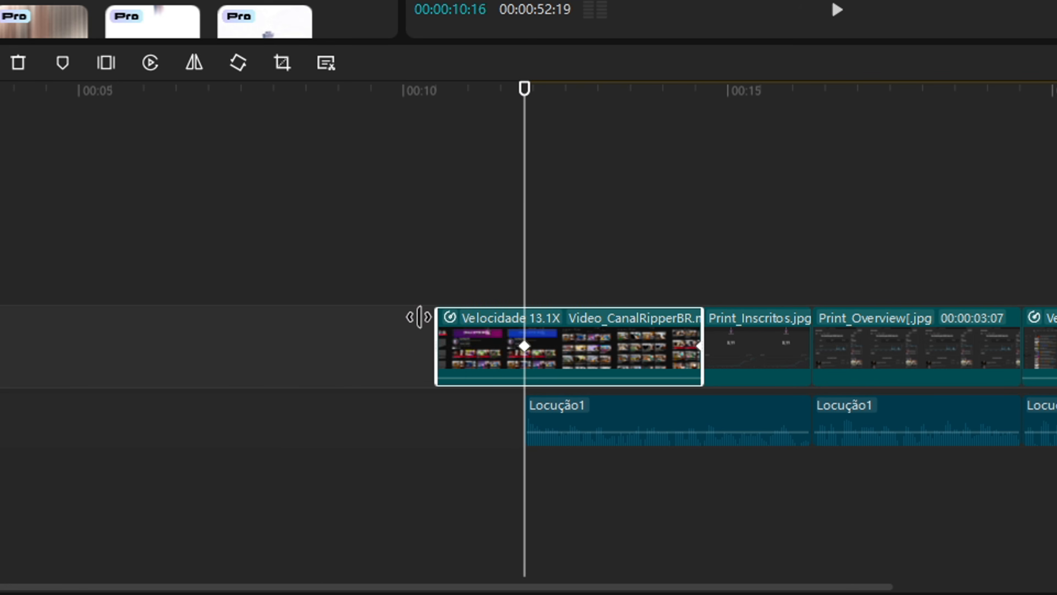
{"action": "left_click_drag", "start_coordinate": [419, 317], "coordinate": [197, 317]}
{"action": "key", "text": "ctrl+b"}
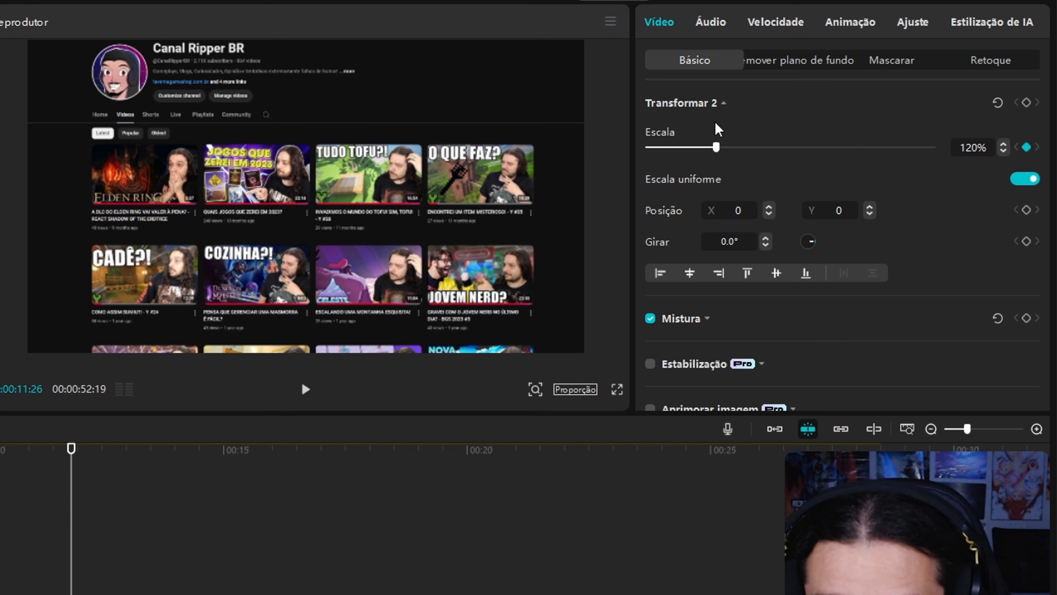
{"action": "left_click_drag", "start_coordinate": [716, 145], "coordinate": [934, 150]}
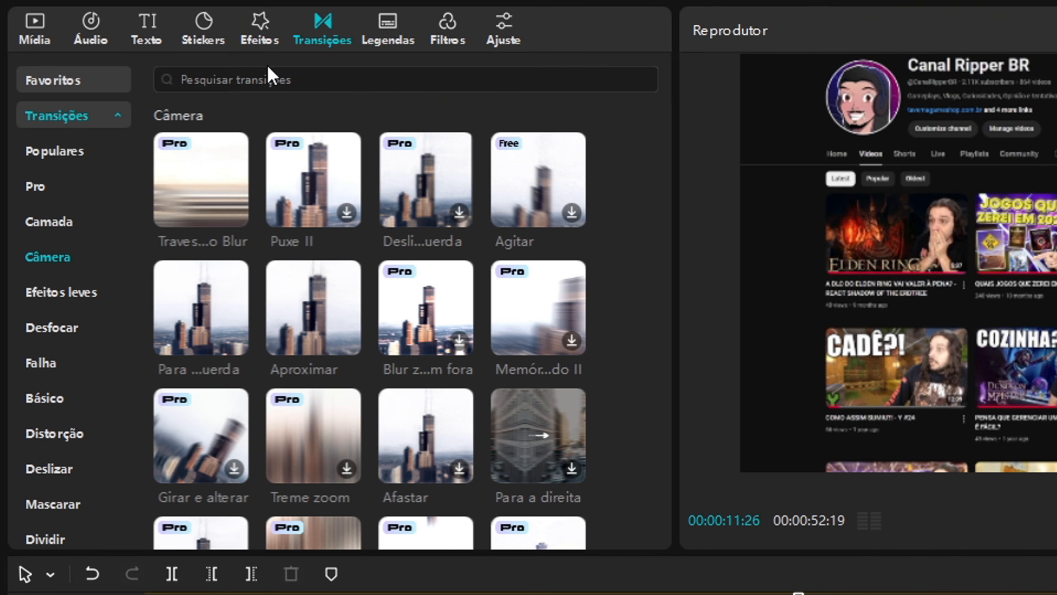
Find the Woosh transition and apply it at the 00:00:11:26 cut between the two Video_CanalRipperBR.mp4 clips
{"action": "left_click", "coordinate": [274, 78]}
{"action": "type", "text": "woosh"}
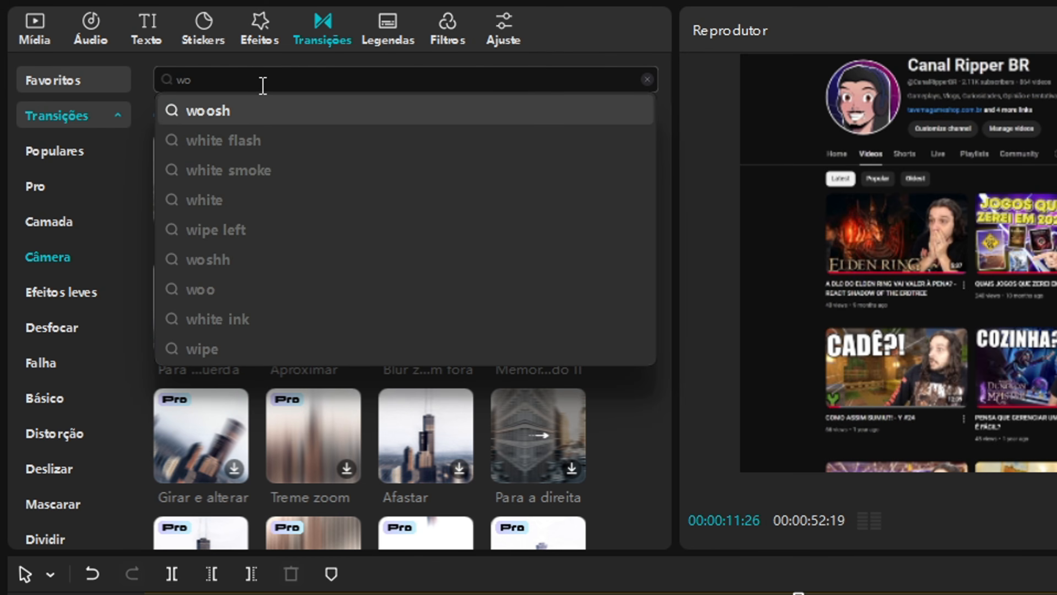
{"action": "key", "text": "Return"}
{"action": "left_click_drag", "start_coordinate": [189, 139], "coordinate": [761, 594]}
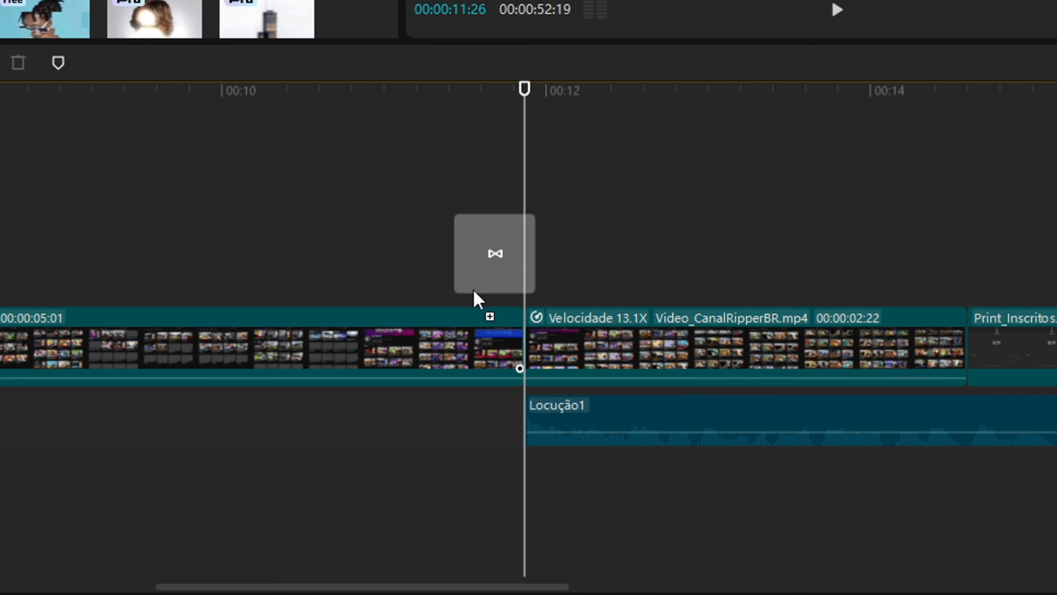
{"action": "left_click_drag", "start_coordinate": [491, 354], "coordinate": [483, 354]}
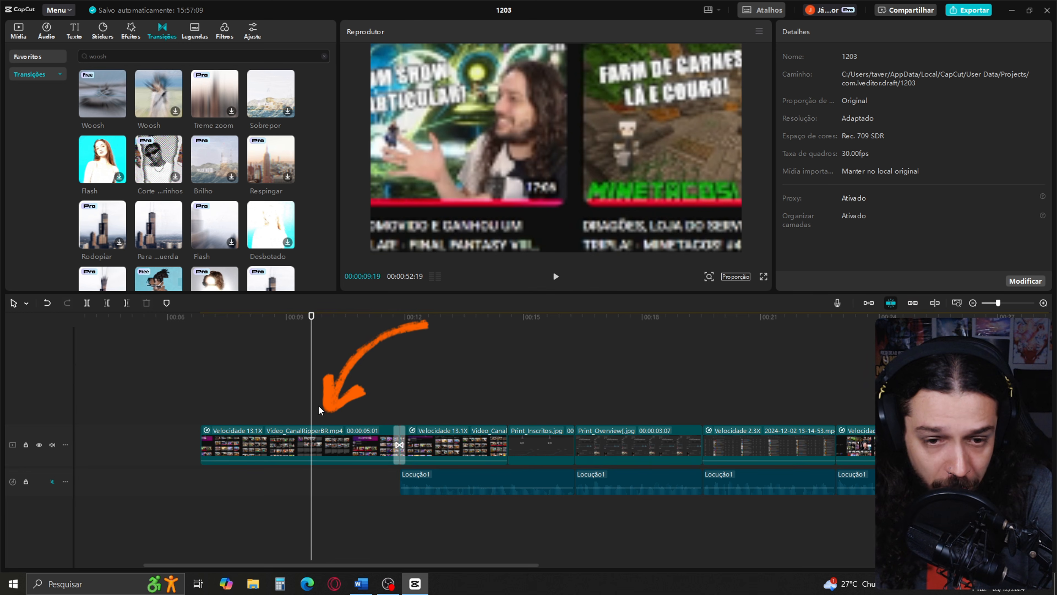
Mark the timeline's preview range from 00:00:11:26 to the end of the starfield clip at 00:00:28:15
{"action": "left_click", "coordinate": [401, 397]}
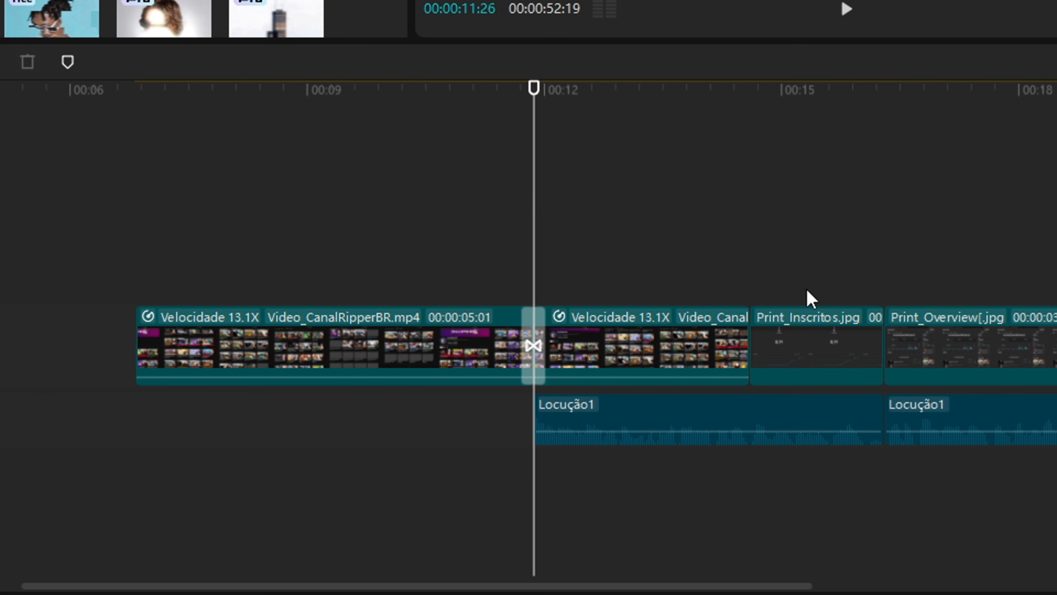
{"action": "key", "text": "i"}
{"action": "left_click_drag", "start_coordinate": [749, 585], "coordinate": [965, 586]}
{"action": "left_click", "coordinate": [893, 481]}
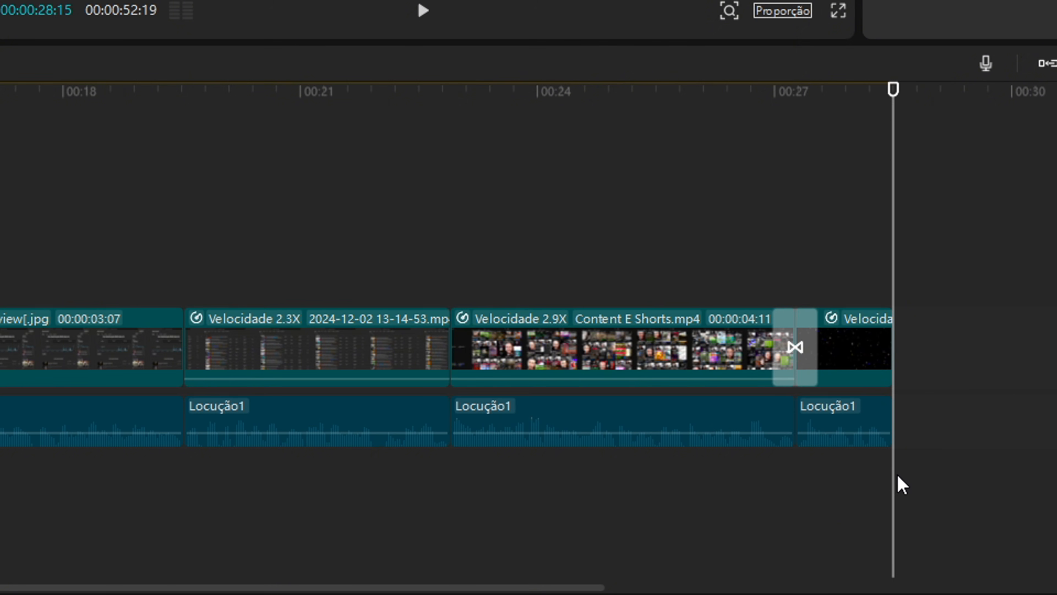
{"action": "key", "text": "o"}
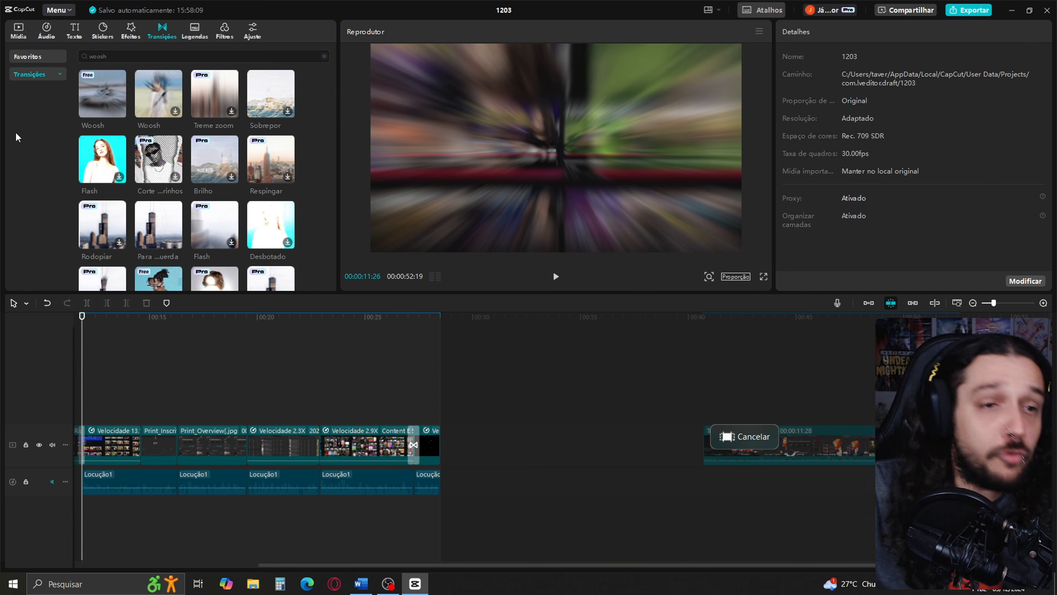
Add Isaac_Bracos_Cruzados.png from the imported media on a track above the footage at 00:00:11:26 and mirror it
{"action": "left_click", "coordinate": [19, 36]}
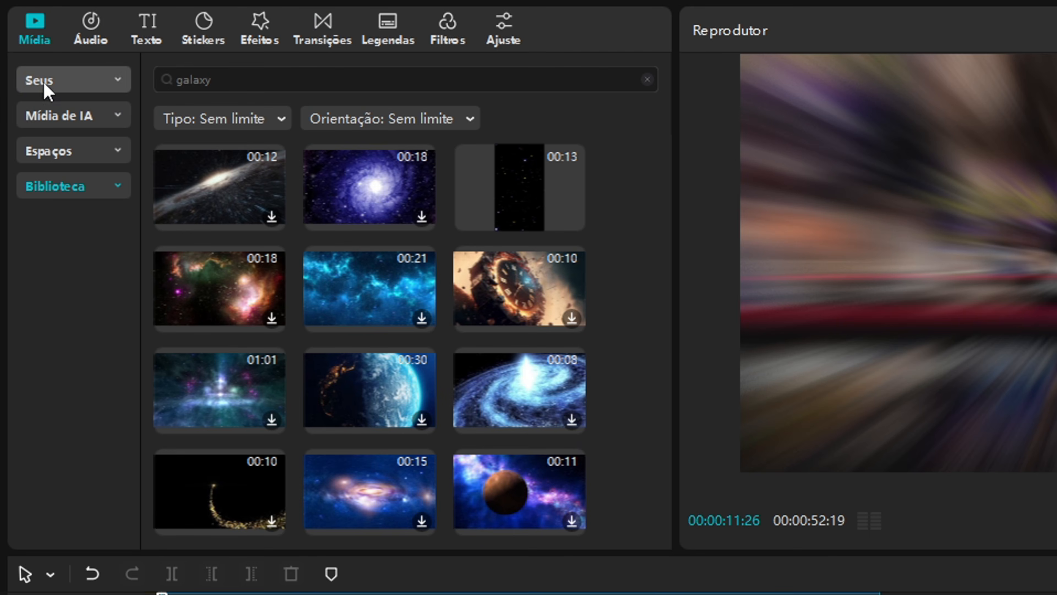
{"action": "left_click", "coordinate": [43, 81]}
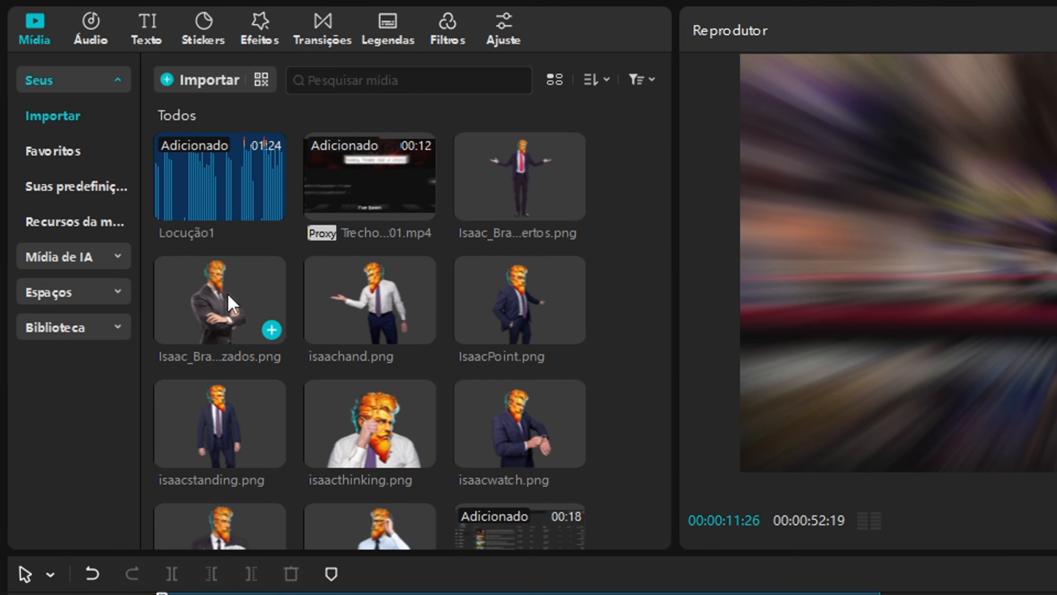
{"action": "left_click_drag", "start_coordinate": [228, 294], "coordinate": [177, 253]}
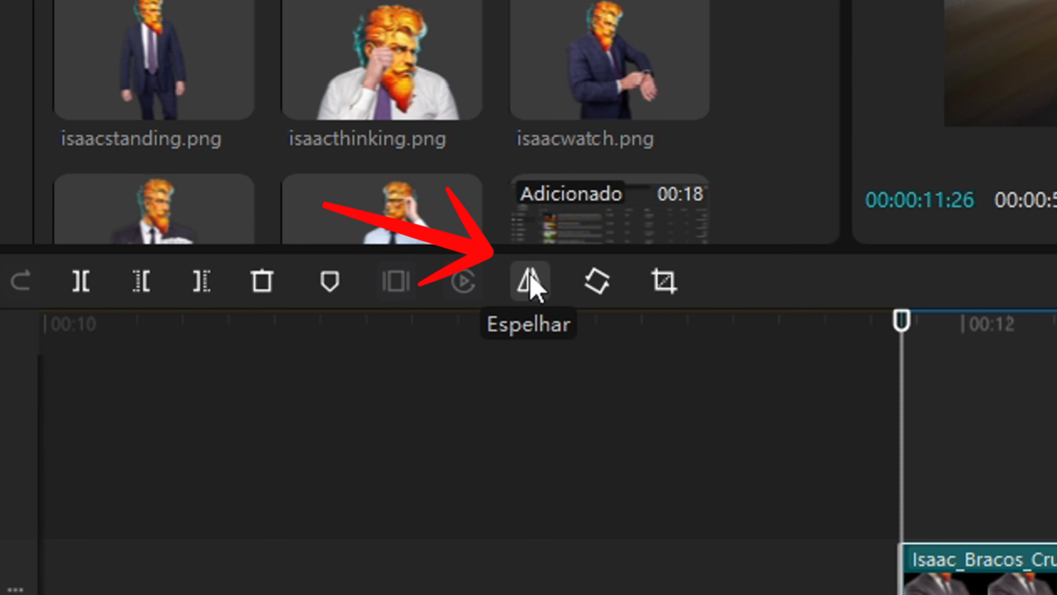
{"action": "left_click", "coordinate": [530, 286]}
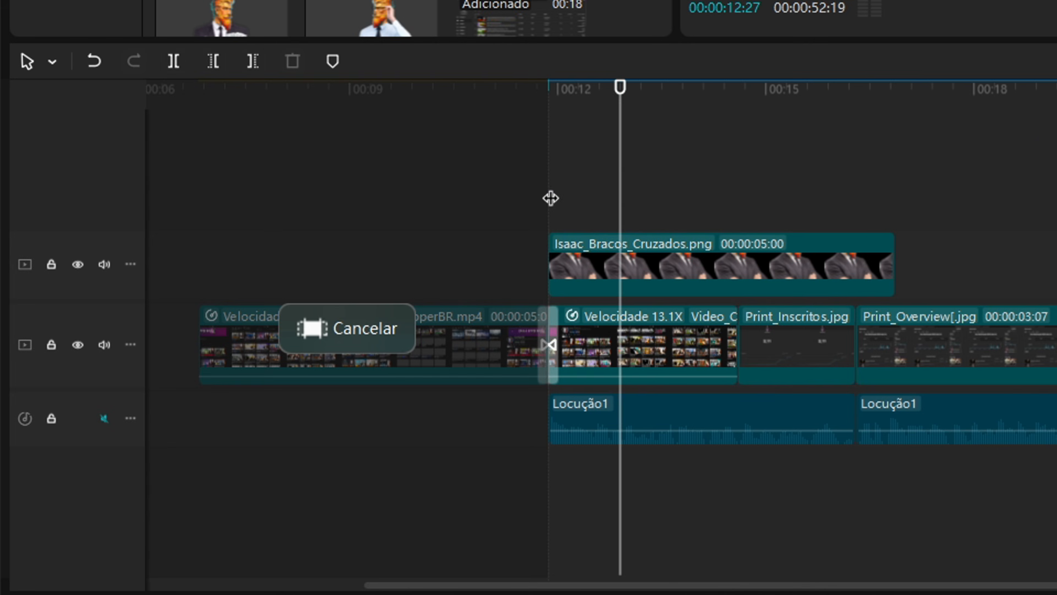
Keyframe the Isaac image's entrance between 00:00:11:26 and 00:00:12:01, starting smaller and off the frame's lower right and ending at 108% scale, position X 1114, Y -123
{"action": "left_click", "coordinate": [568, 283]}
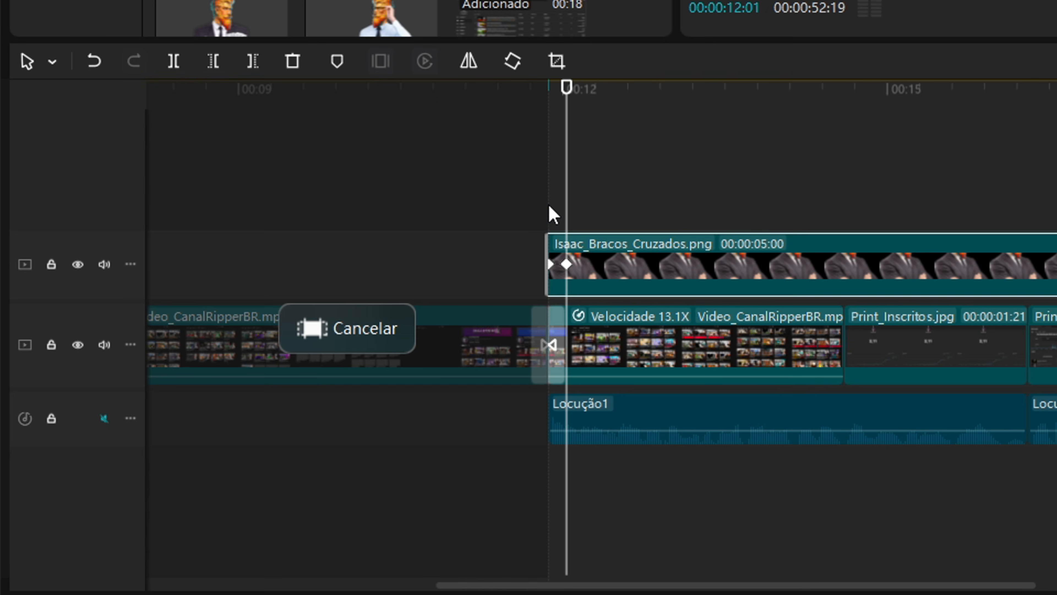
{"action": "left_click", "coordinate": [554, 221]}
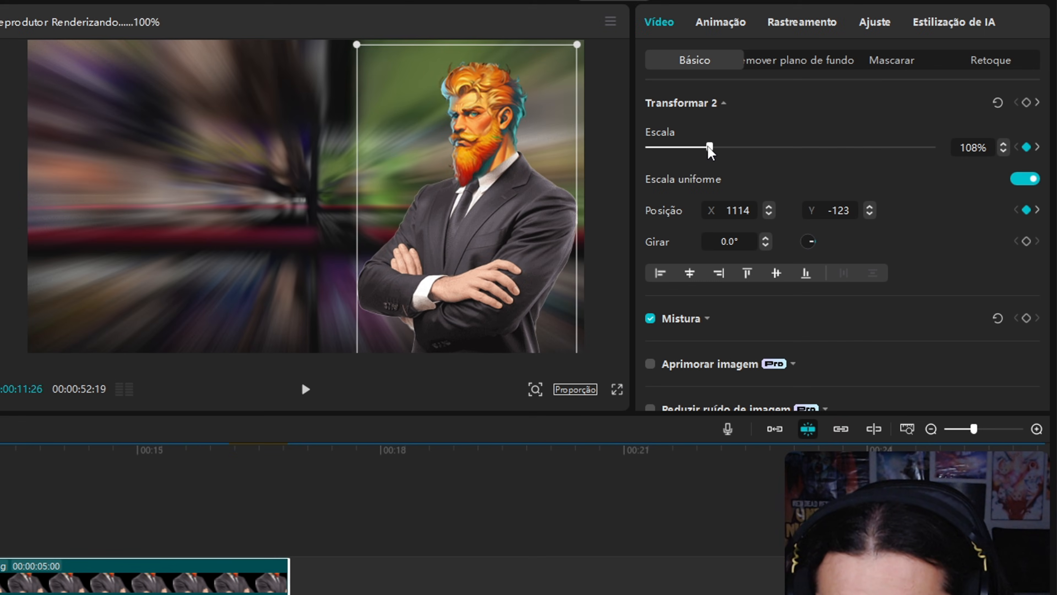
{"action": "left_click_drag", "start_coordinate": [710, 152], "coordinate": [700, 148]}
{"action": "left_click_drag", "start_coordinate": [424, 184], "coordinate": [574, 236]}
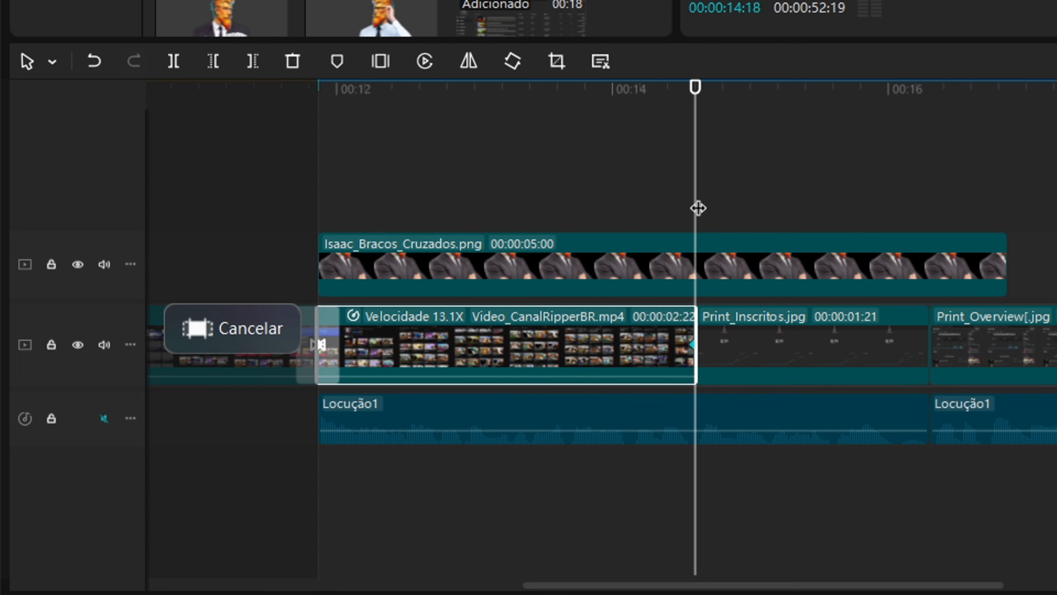
Add scale and position keyframes to the Isaac image around the cut to Print_Inscritos.jpg, slightly raising its scale at 00:00:14:20
{"action": "left_click_drag", "start_coordinate": [692, 195], "coordinate": [659, 198]}
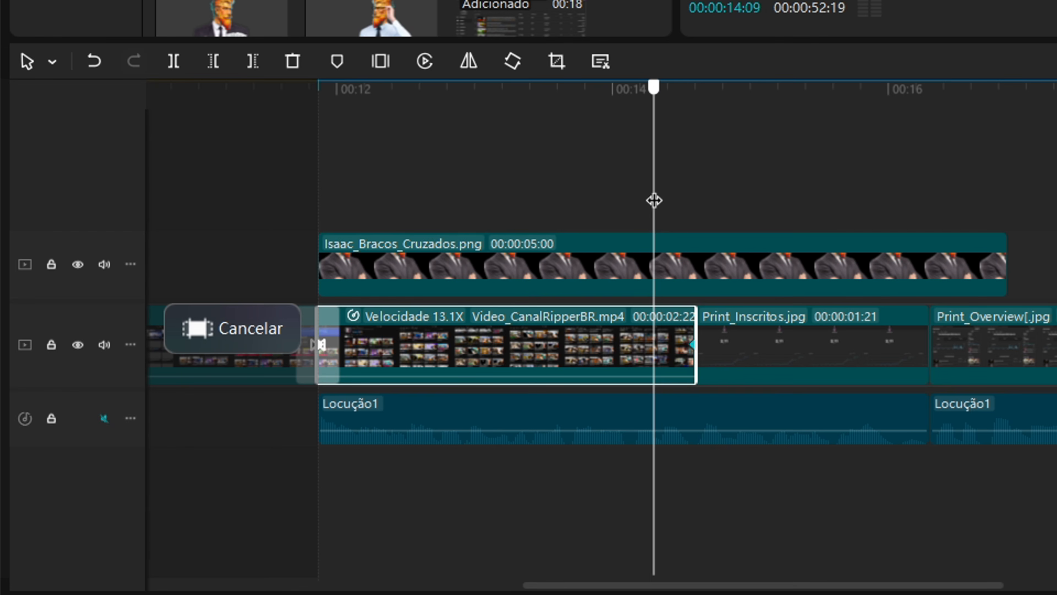
{"action": "left_click", "coordinate": [662, 263]}
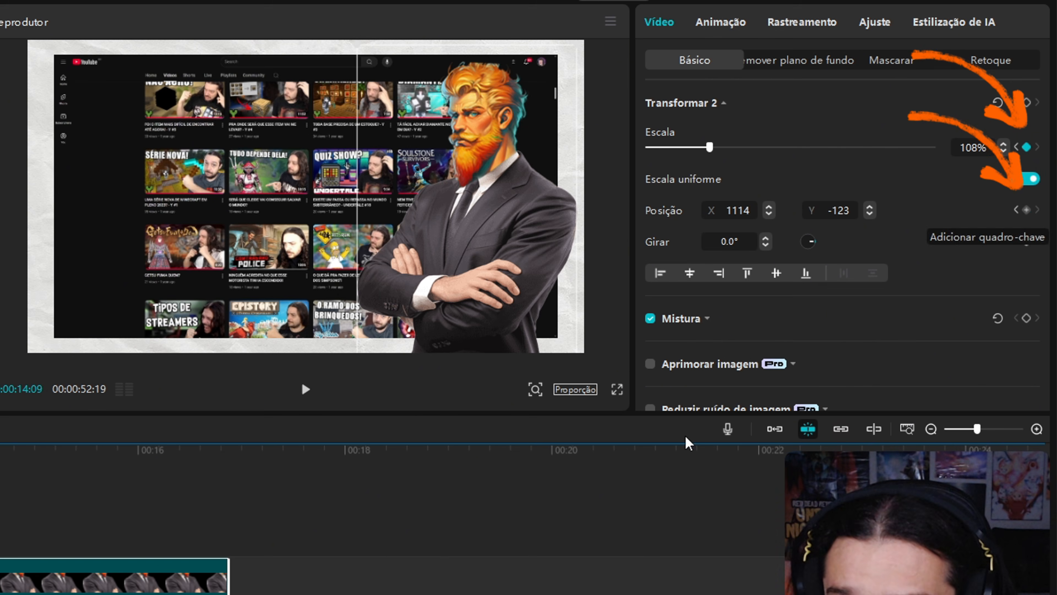
{"action": "left_click", "coordinate": [1026, 211]}
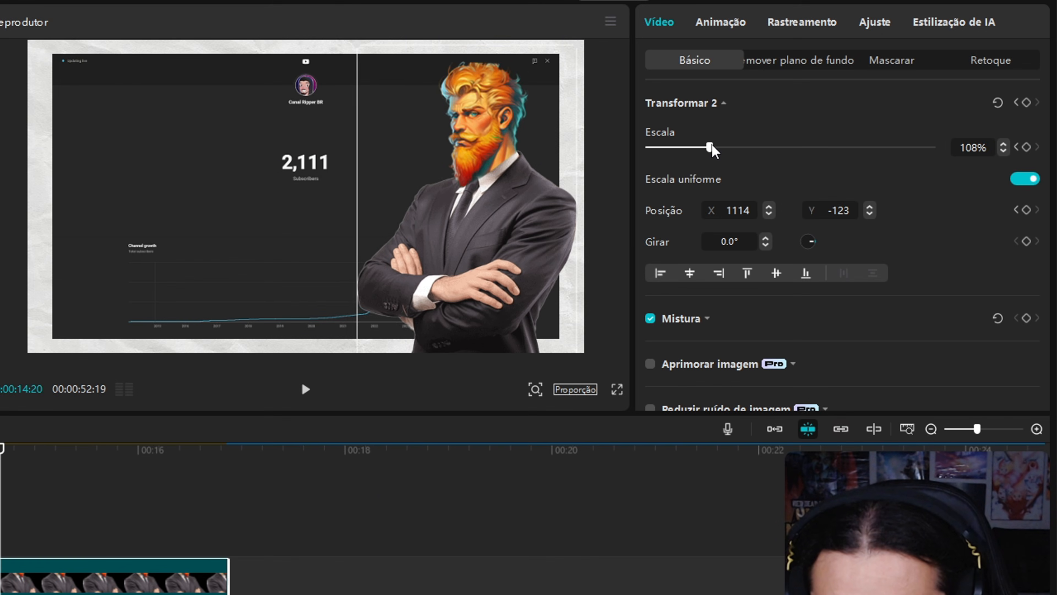
{"action": "left_click_drag", "start_coordinate": [711, 146], "coordinate": [718, 147]}
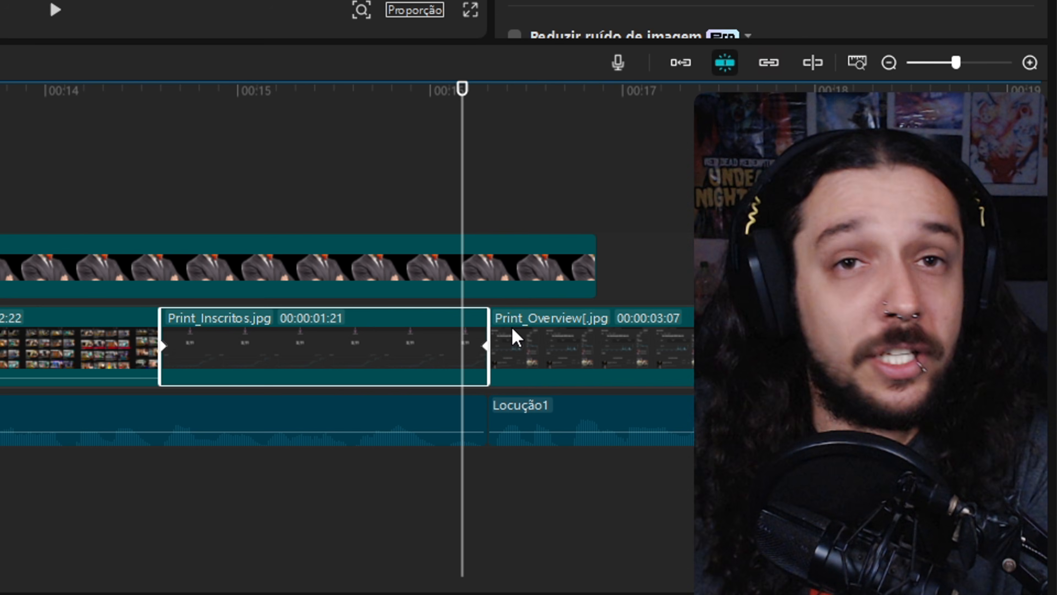
Keyframe the Isaac image sliding out of the frame's right side and trim its end at the start of the Print_Overview clip
{"action": "left_click", "coordinate": [456, 262]}
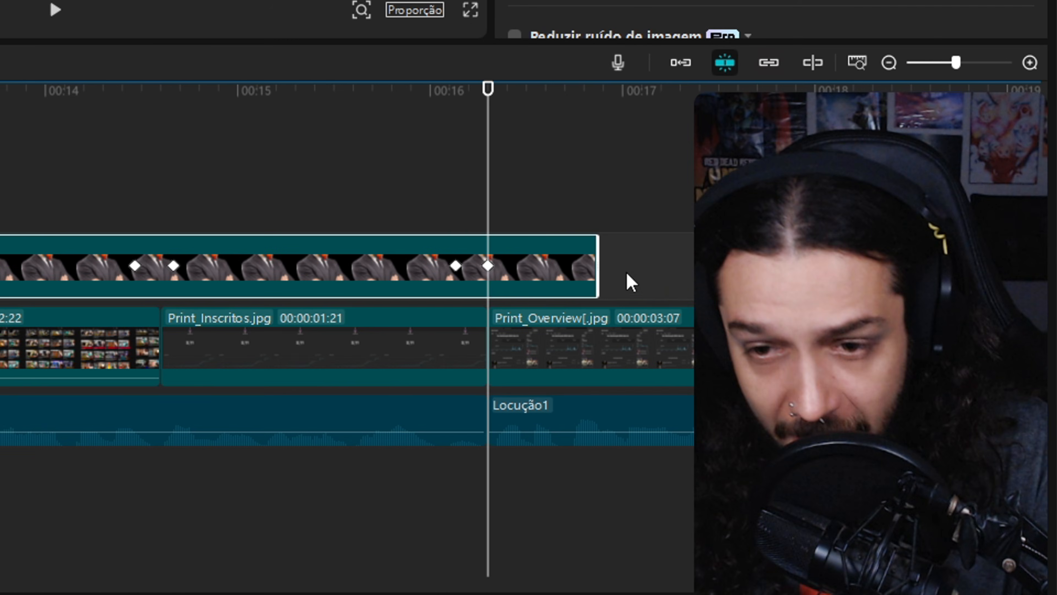
{"action": "key", "text": "w"}
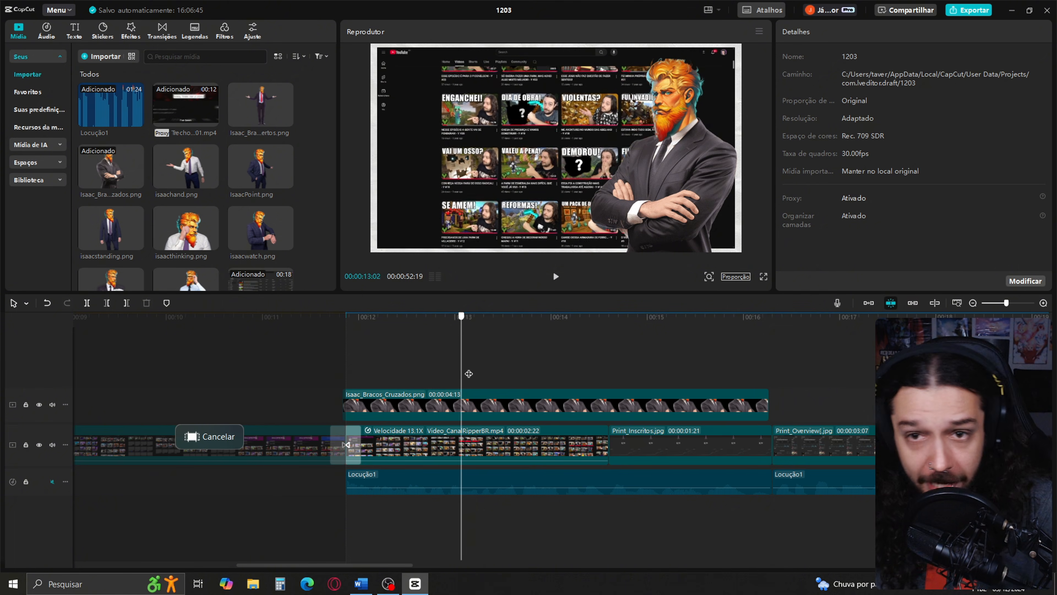
Try to apply the Pêndulo video effect directly to the keyframed Isaac_Bracos_Cruzados.png clip, and undo it
{"action": "left_click", "coordinate": [428, 385]}
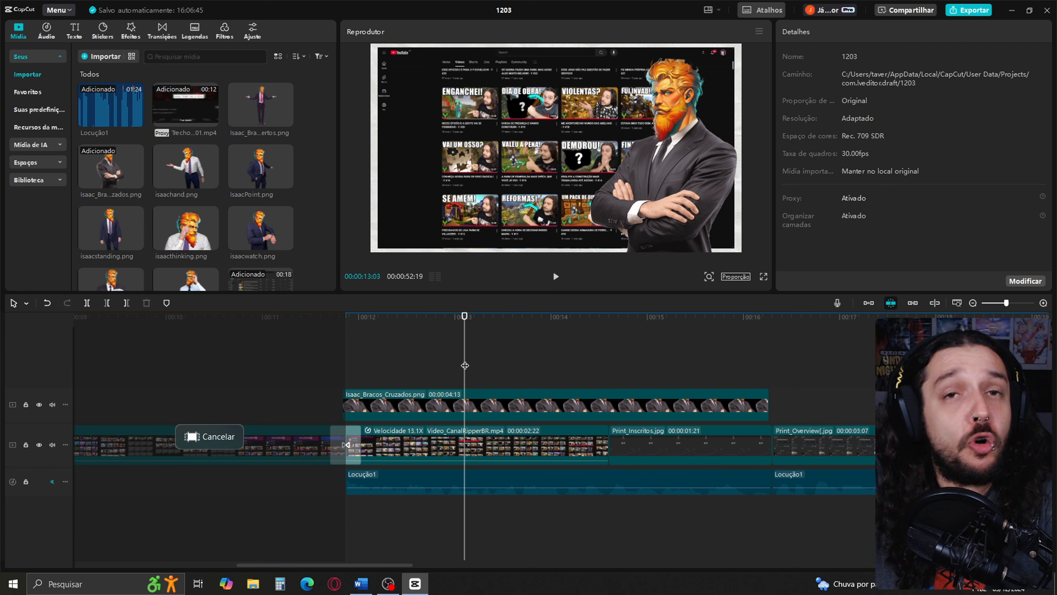
{"action": "left_click", "coordinate": [465, 404]}
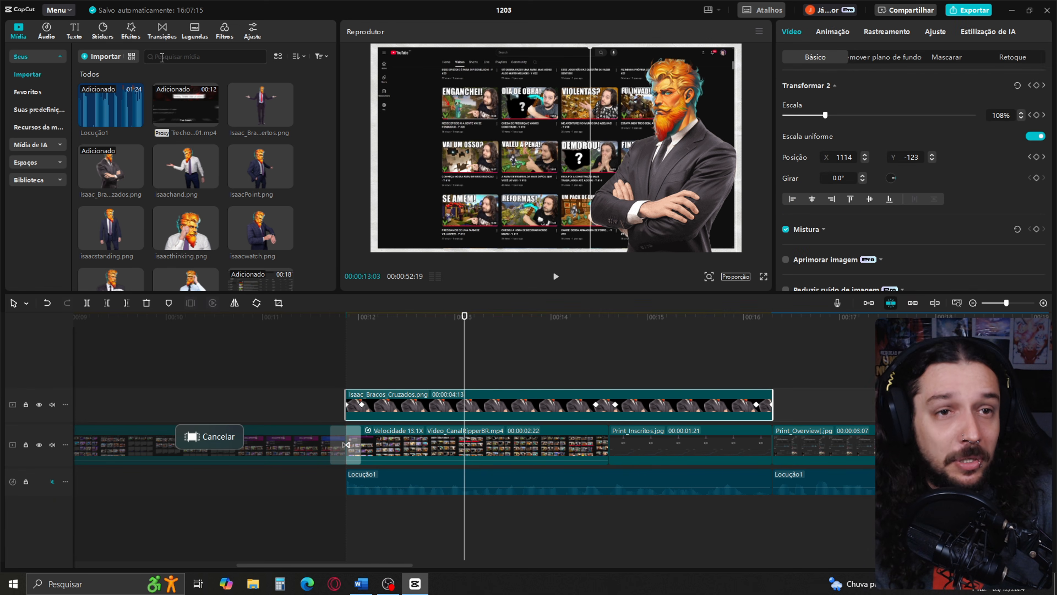
{"action": "left_click", "coordinate": [132, 30]}
{"action": "scroll", "coordinate": [263, 253], "scroll_direction": "down", "scroll_amount": 2}
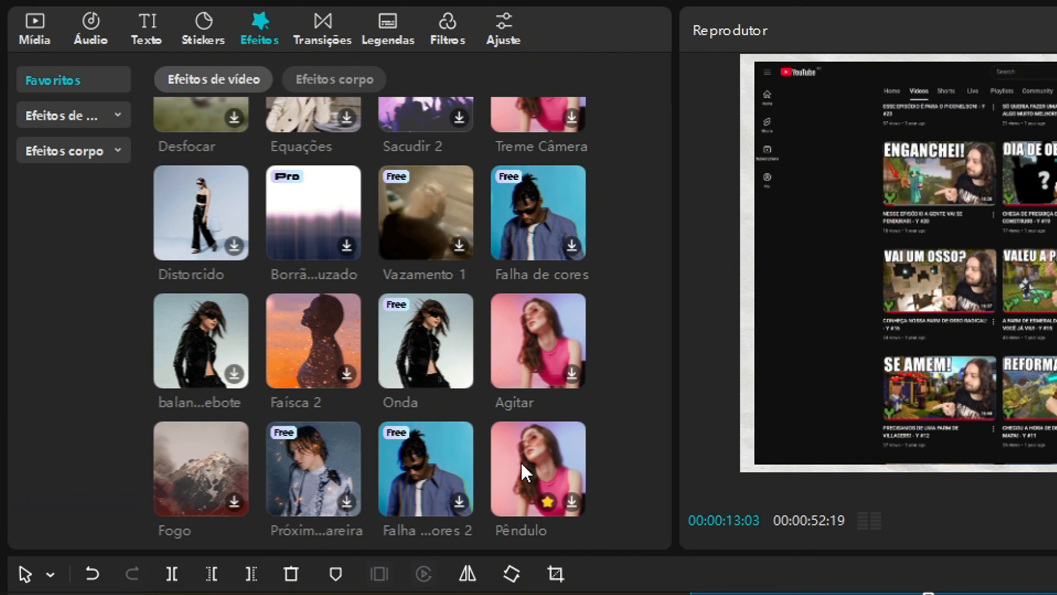
{"action": "left_click_drag", "start_coordinate": [525, 472], "coordinate": [509, 283]}
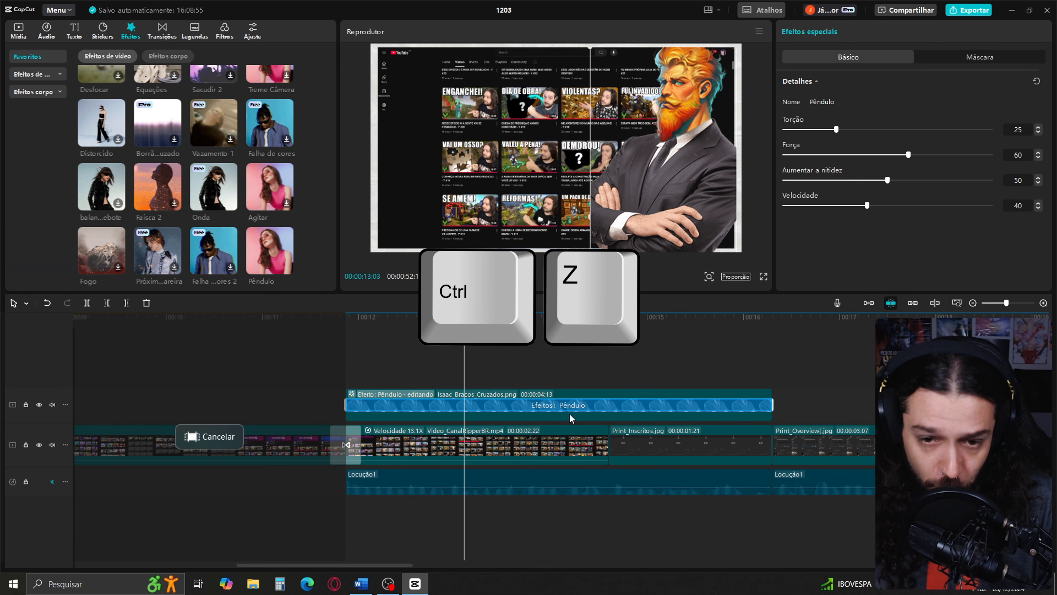
{"action": "key", "text": "ctrl+z"}
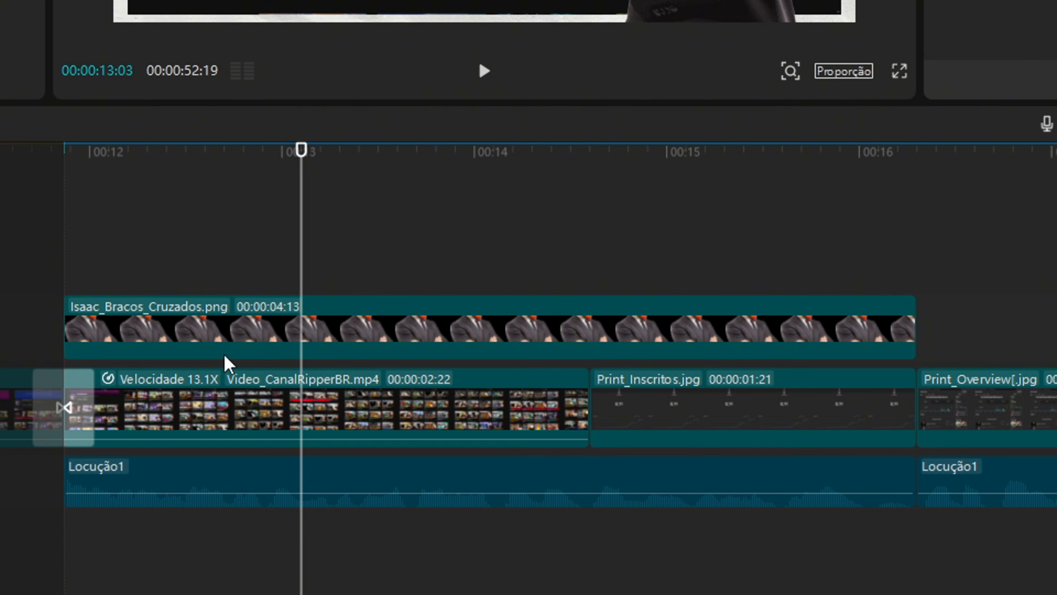
Turn the Isaac_Bracos_Cruzados.png clip into a compound clip and apply the Pêndulo effect to it
{"action": "right_click", "coordinate": [337, 338]}
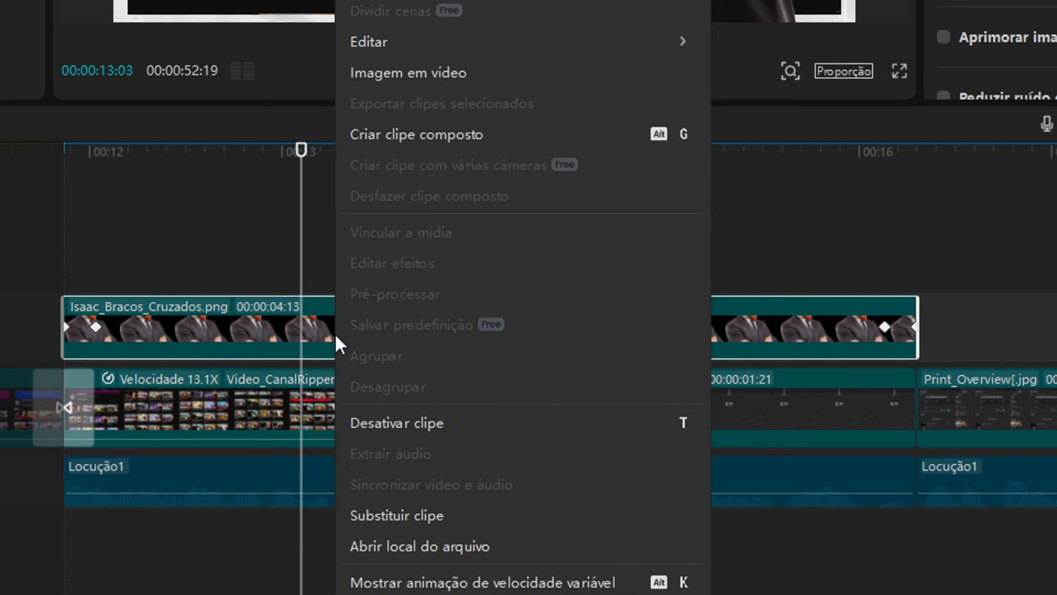
{"action": "left_click", "coordinate": [395, 143]}
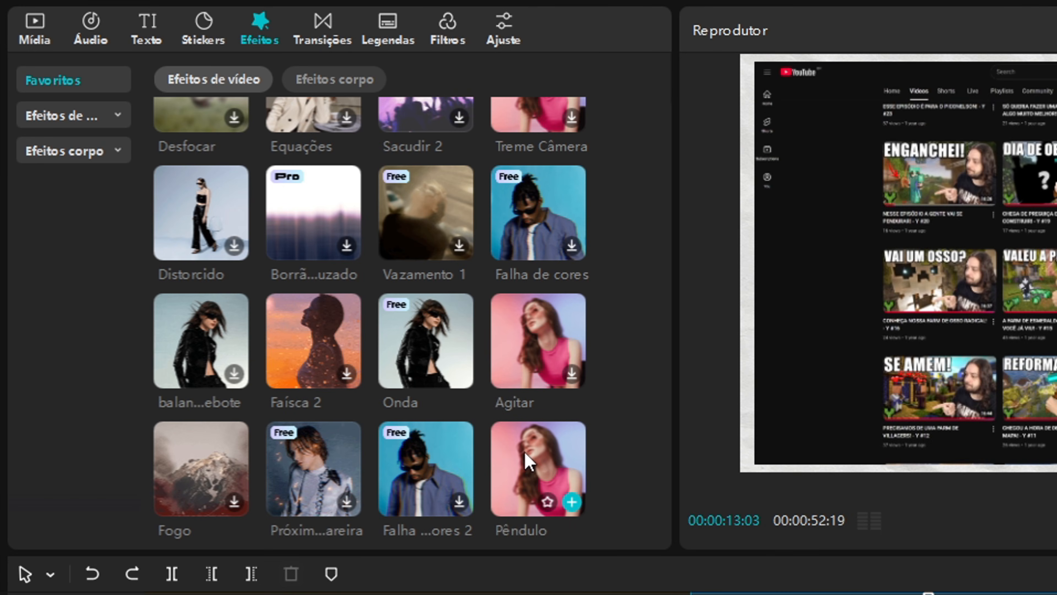
{"action": "left_click_drag", "start_coordinate": [528, 461], "coordinate": [314, 349]}
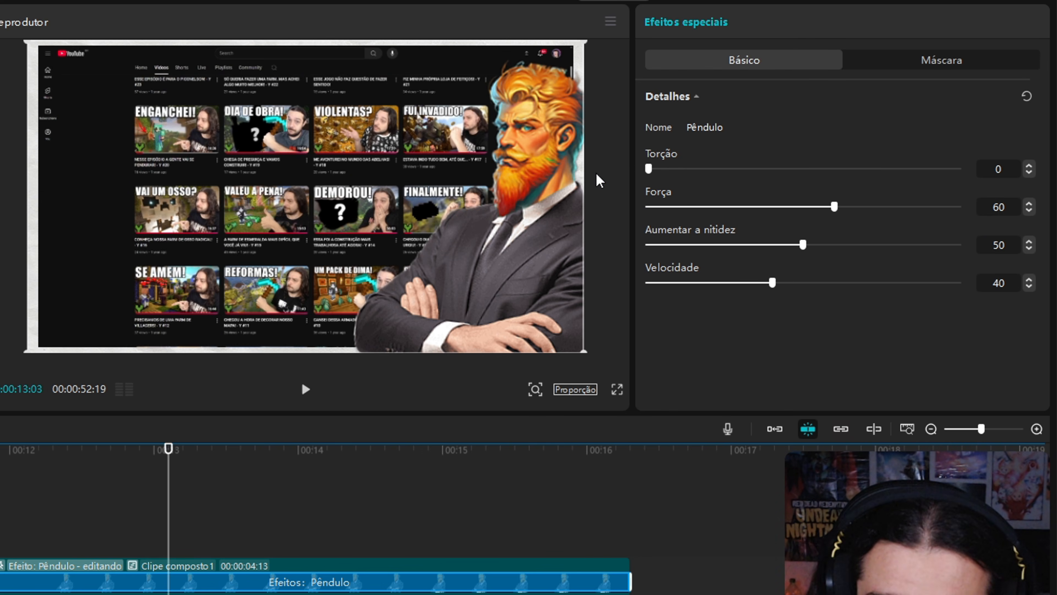
Set the Pêndulo effect's Torção to 0 and Força to 9, and lower its Velocidade
{"action": "left_click", "coordinate": [665, 208]}
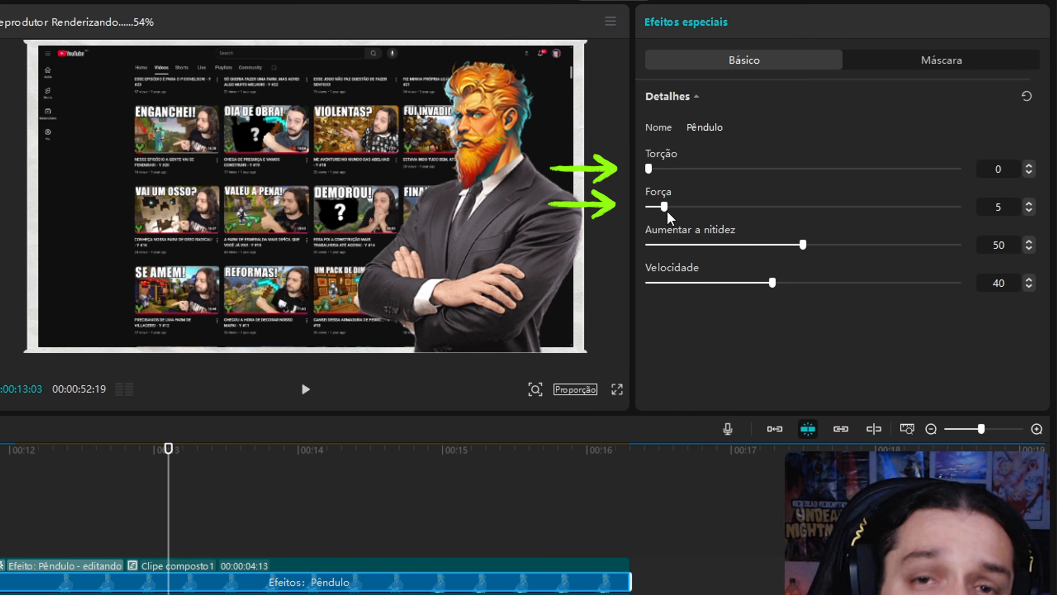
{"action": "left_click_drag", "start_coordinate": [668, 206], "coordinate": [676, 207]}
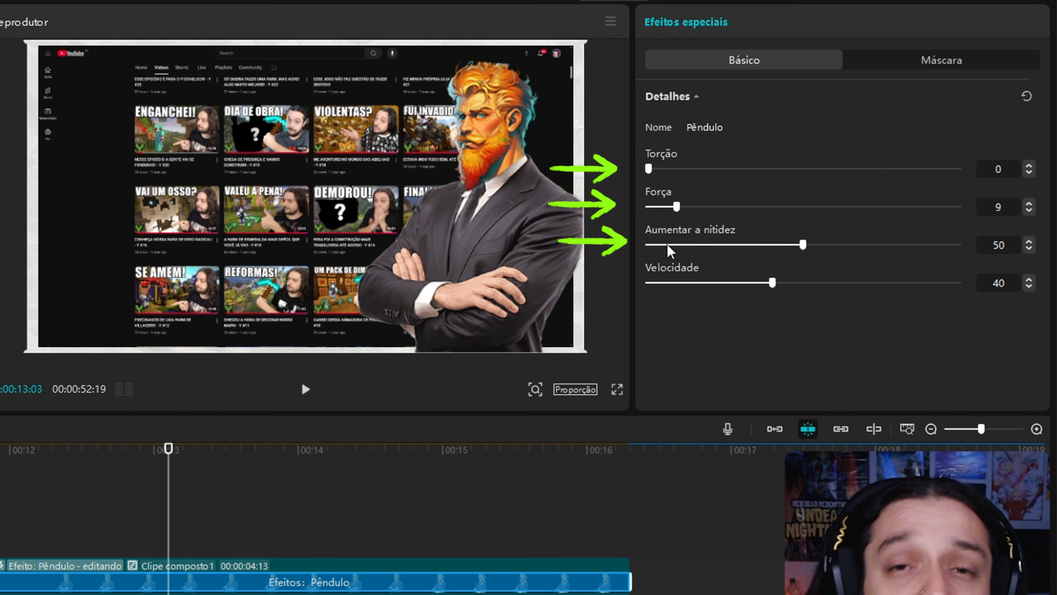
{"action": "left_click", "coordinate": [672, 284]}
{"action": "left_click_drag", "start_coordinate": [673, 283], "coordinate": [671, 283]}
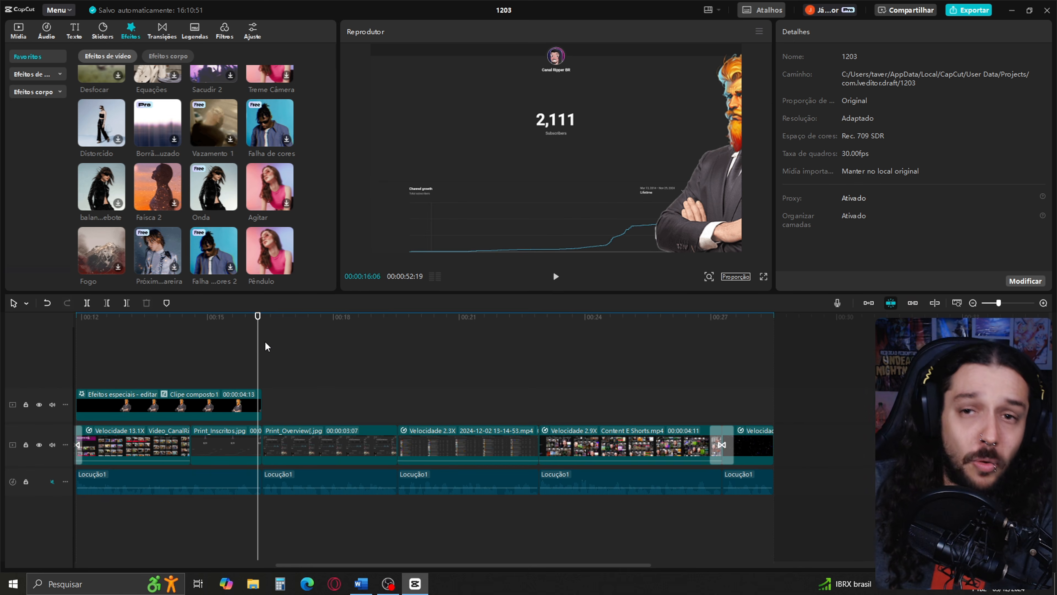
Add isaachand.png above the other clips at 00:00:16:06, mirror it and place it enlarged in the frame's lower left
{"action": "left_click", "coordinate": [18, 30]}
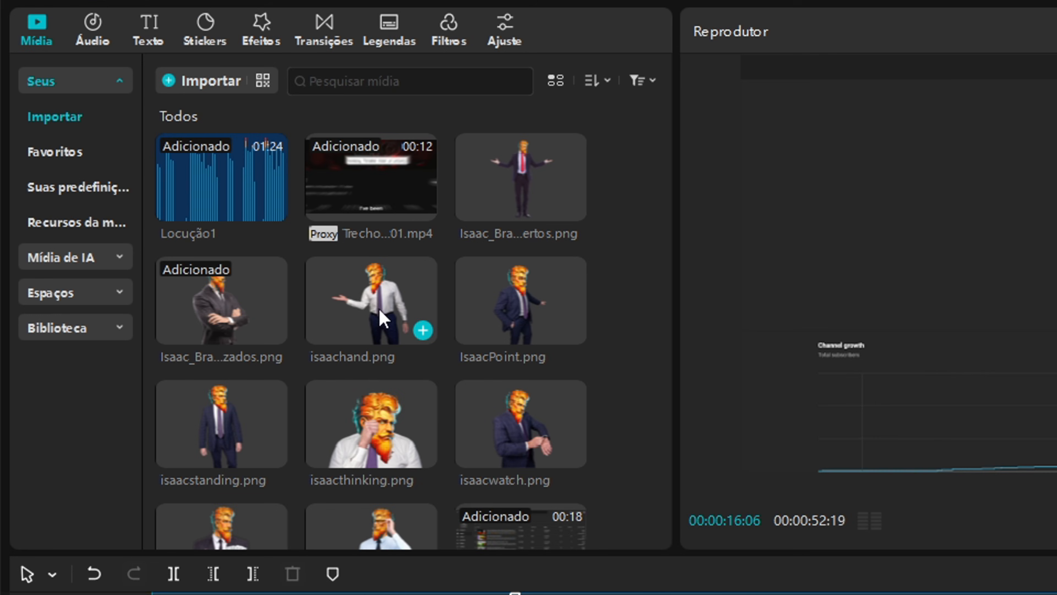
{"action": "left_click_drag", "start_coordinate": [189, 170], "coordinate": [314, 350]}
{"action": "left_click_drag", "start_coordinate": [631, 155], "coordinate": [520, 201]}
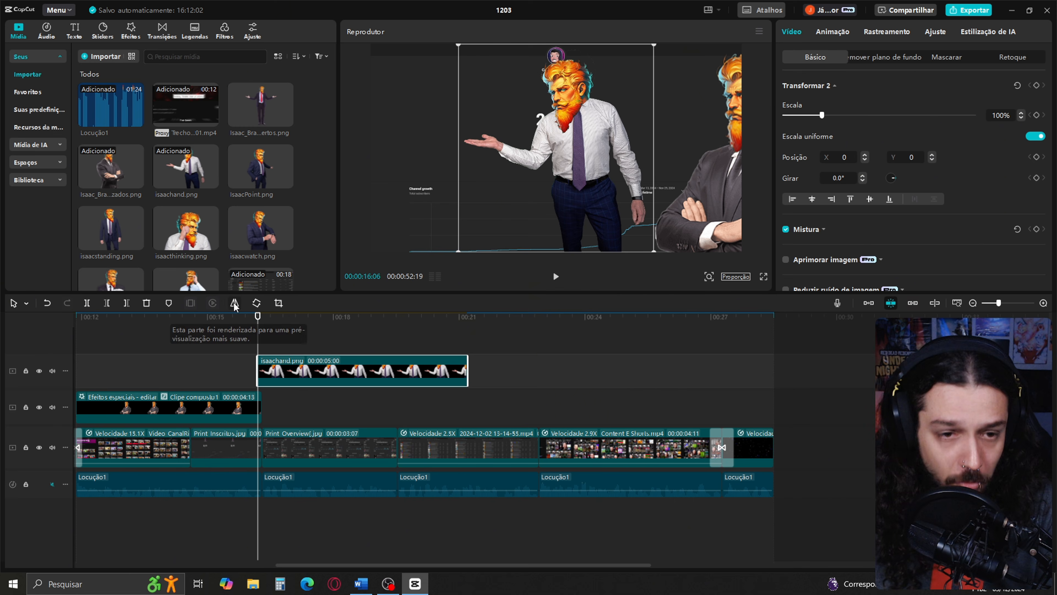
{"action": "left_click", "coordinate": [468, 61]}
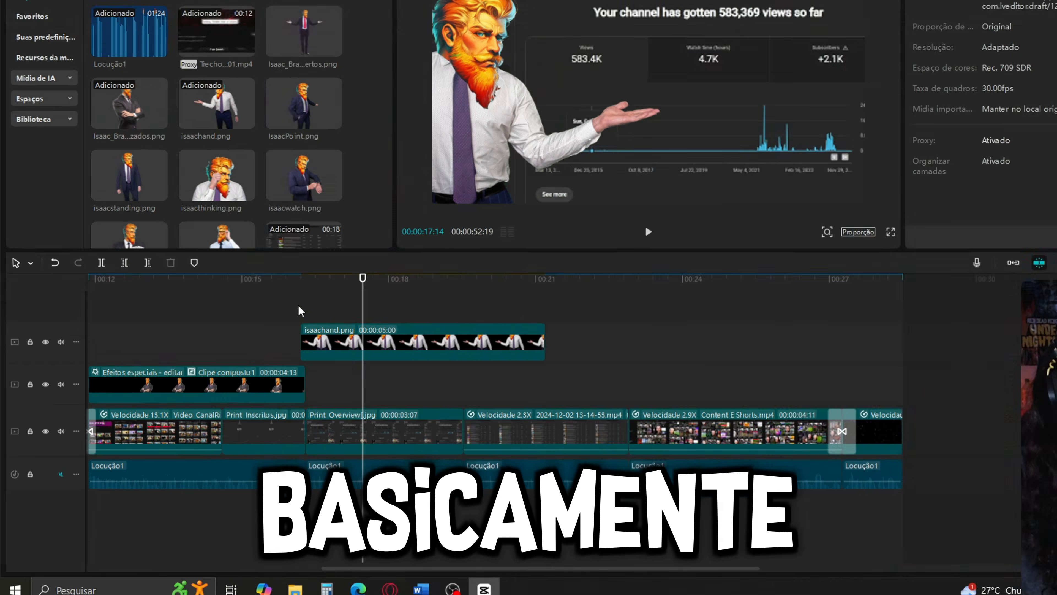
Add position and scale keyframes to the isaachand.png clip at its start and at 00:00:16:16, there with 149% scale and position X -1310, Y -461
{"action": "left_click", "coordinate": [257, 340]}
{"action": "left_click", "coordinate": [282, 369]}
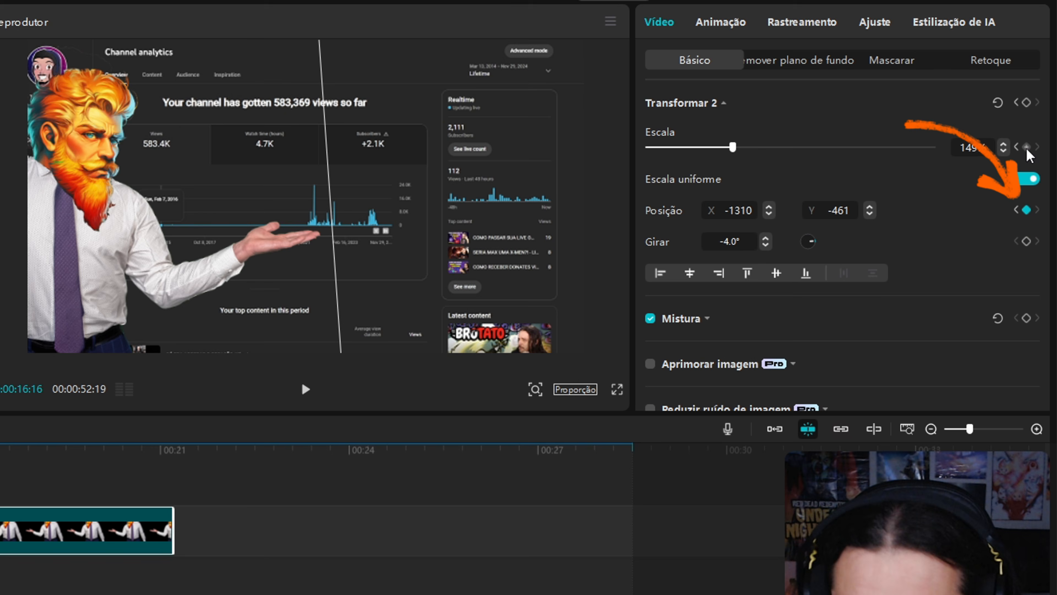
{"action": "left_click", "coordinate": [1027, 148]}
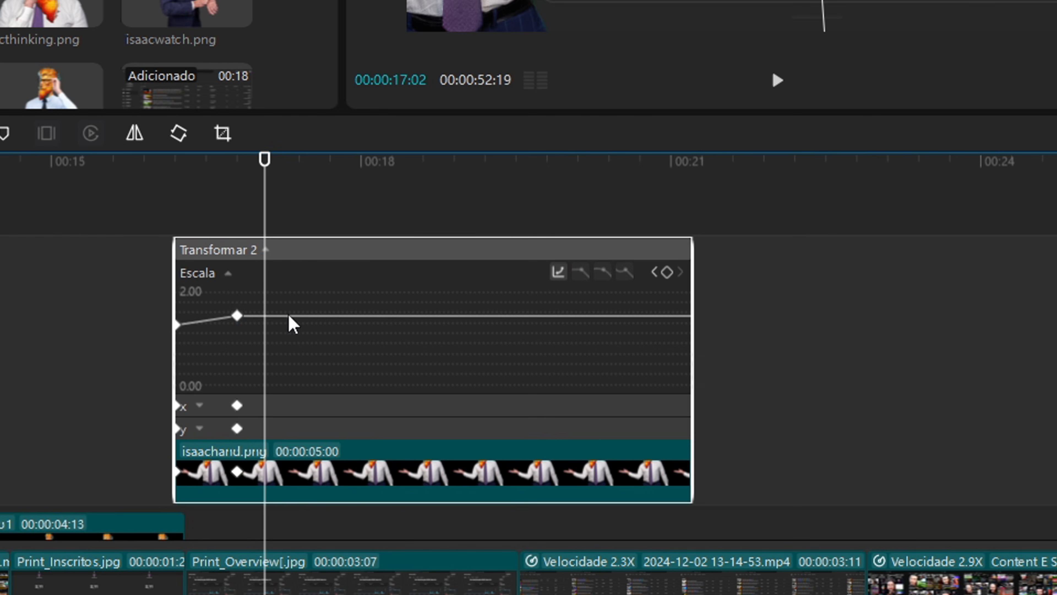
Apply the Desa...aída preset curve to the second scale keyframe of the isaachand.png clip to smooth its entrance
{"action": "left_click_drag", "start_coordinate": [278, 339], "coordinate": [210, 280]}
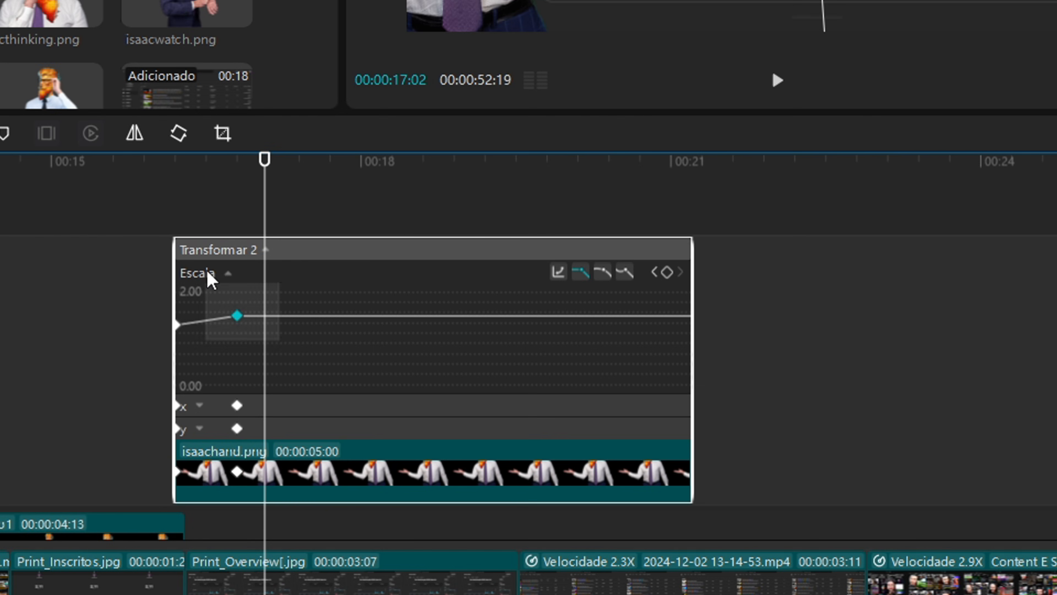
{"action": "left_click", "coordinate": [558, 272]}
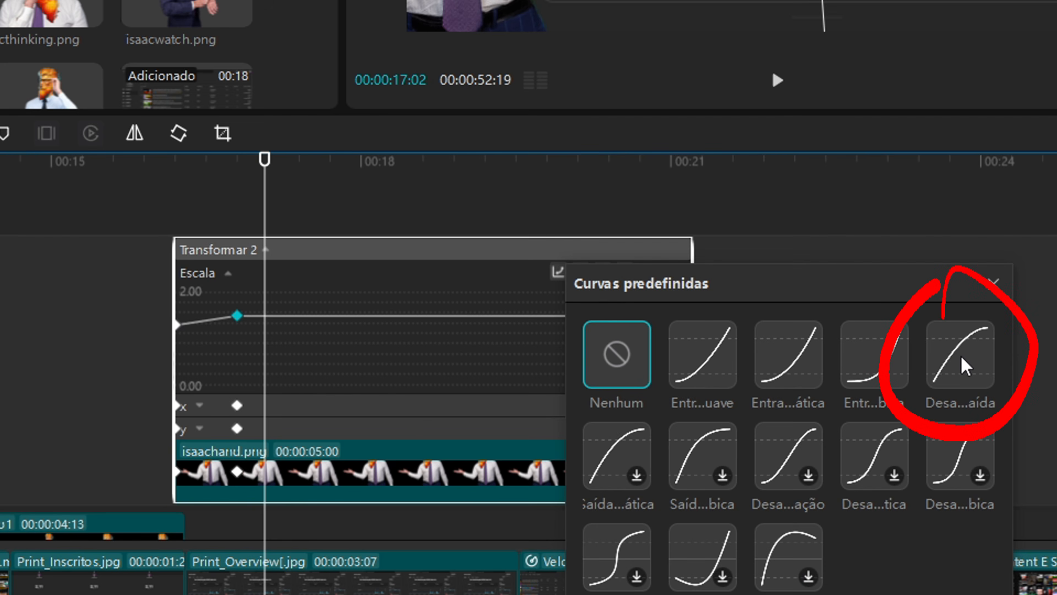
{"action": "left_click", "coordinate": [961, 362]}
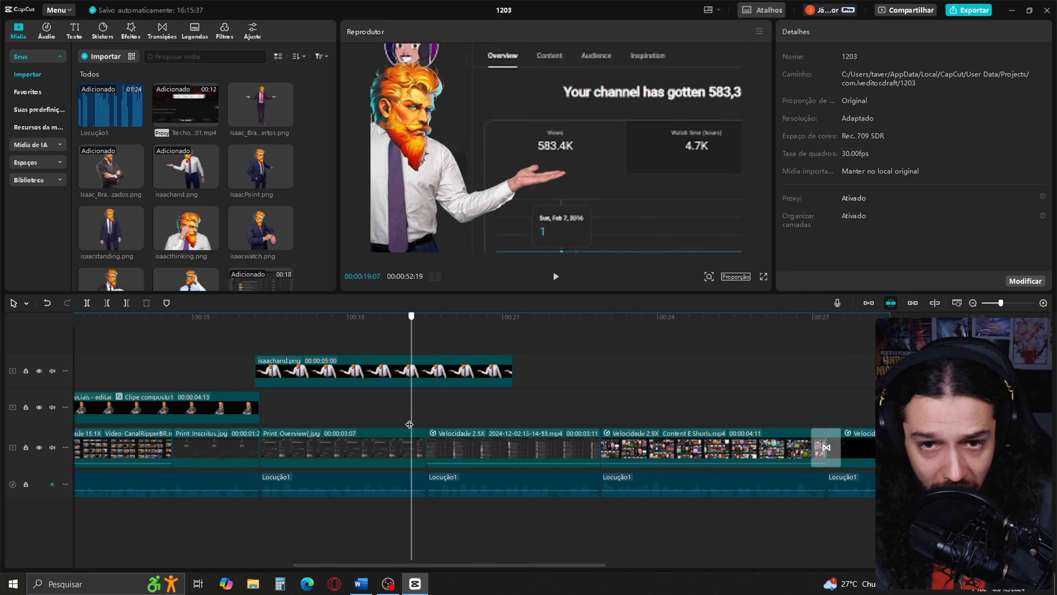
Keyframe isaachand.png's scale and position at 00:00:19:04, and move the image out past the frame's lower left at 00:00:19:14
{"action": "mouse_move", "coordinate": [409, 424]}
{"action": "left_mouse_down"}
{"action": "mouse_move", "coordinate": [429, 423]}
{"action": "mouse_move", "coordinate": [407, 417]}
{"action": "left_mouse_up"}
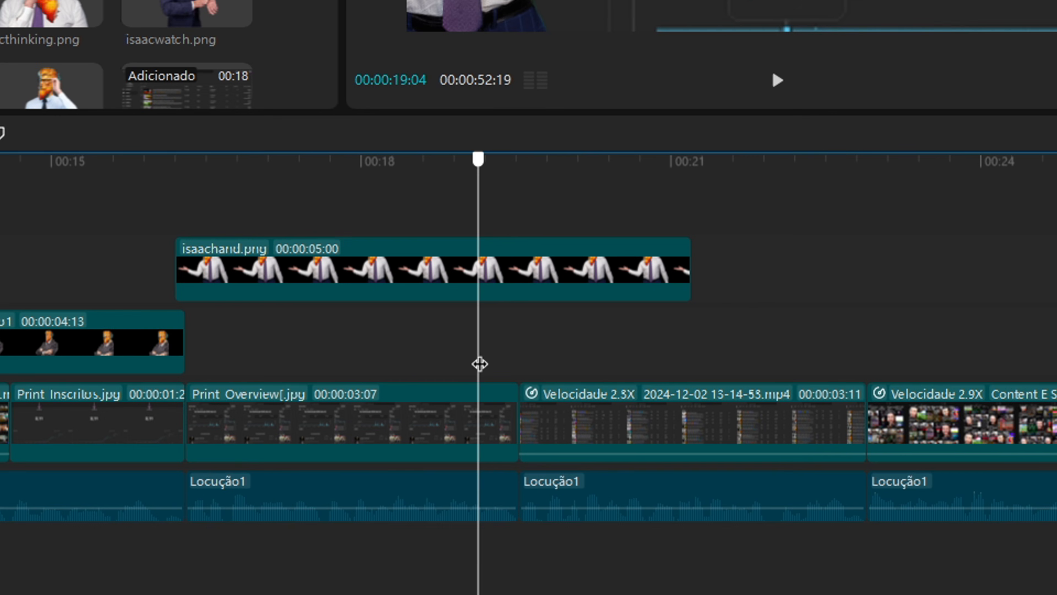
{"action": "left_click", "coordinate": [515, 286]}
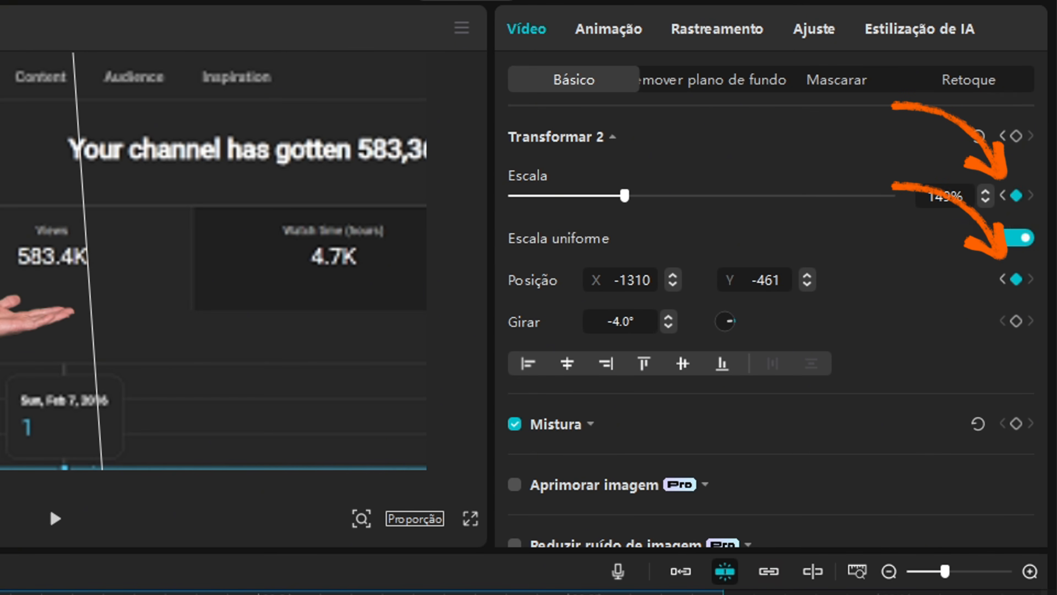
{"action": "key", "text": "shift+Right"}
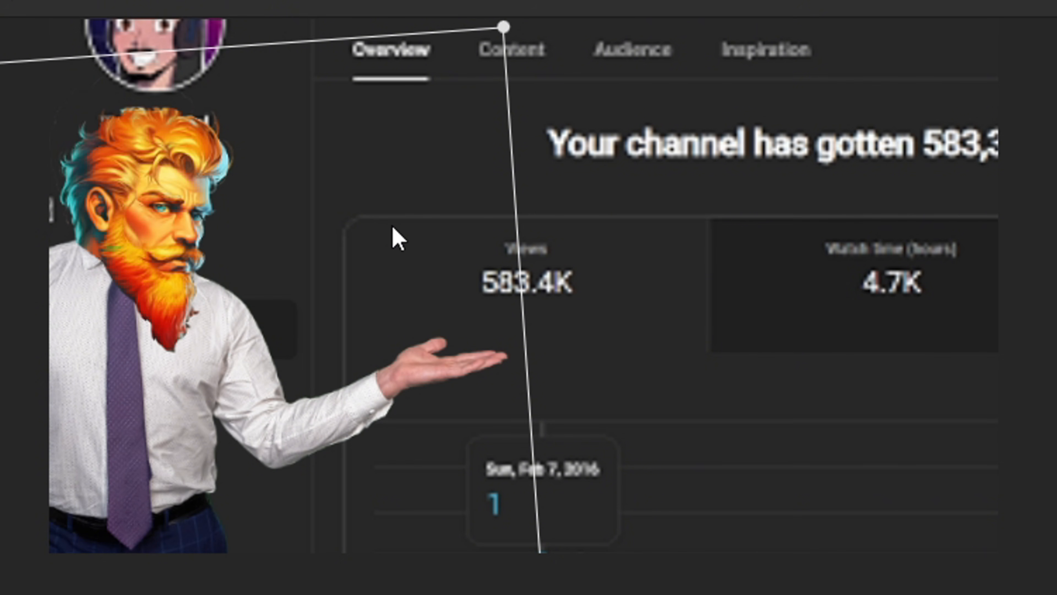
{"action": "left_click_drag", "start_coordinate": [393, 227], "coordinate": [0, 377]}
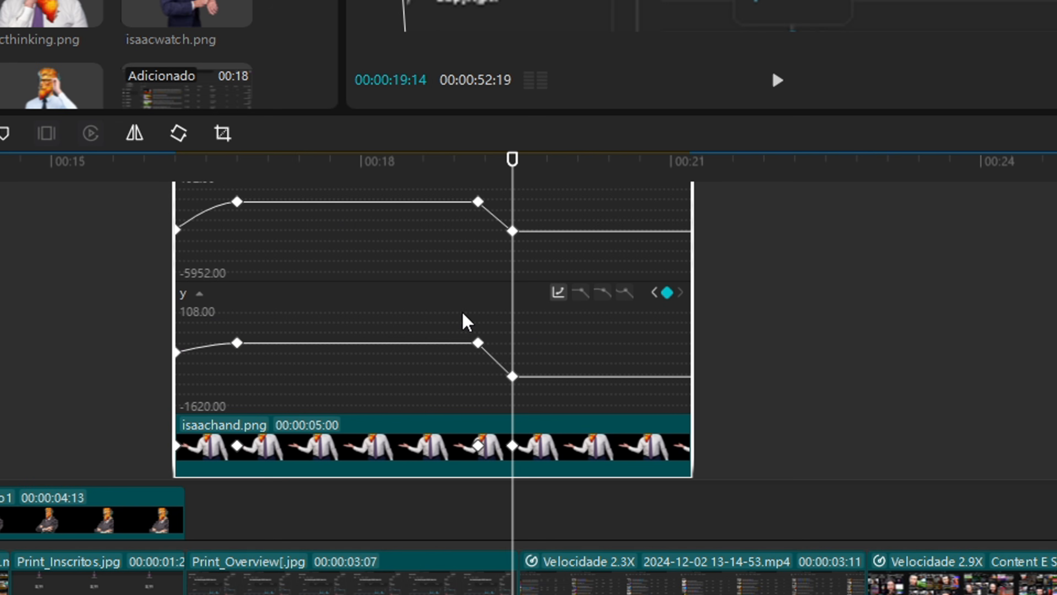
Apply the Entra...ática preset curve to isaachand.png's last Y position keyframe and trim the clip's end at 00:00:19:14
{"action": "left_click", "coordinate": [557, 292]}
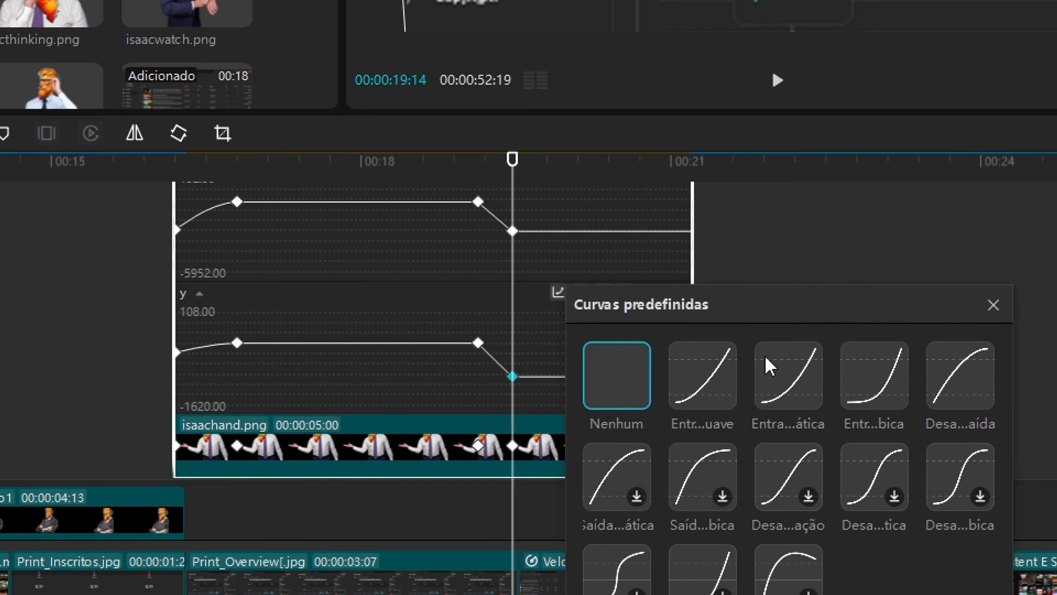
{"action": "left_click", "coordinate": [767, 366]}
{"action": "key", "text": "w"}
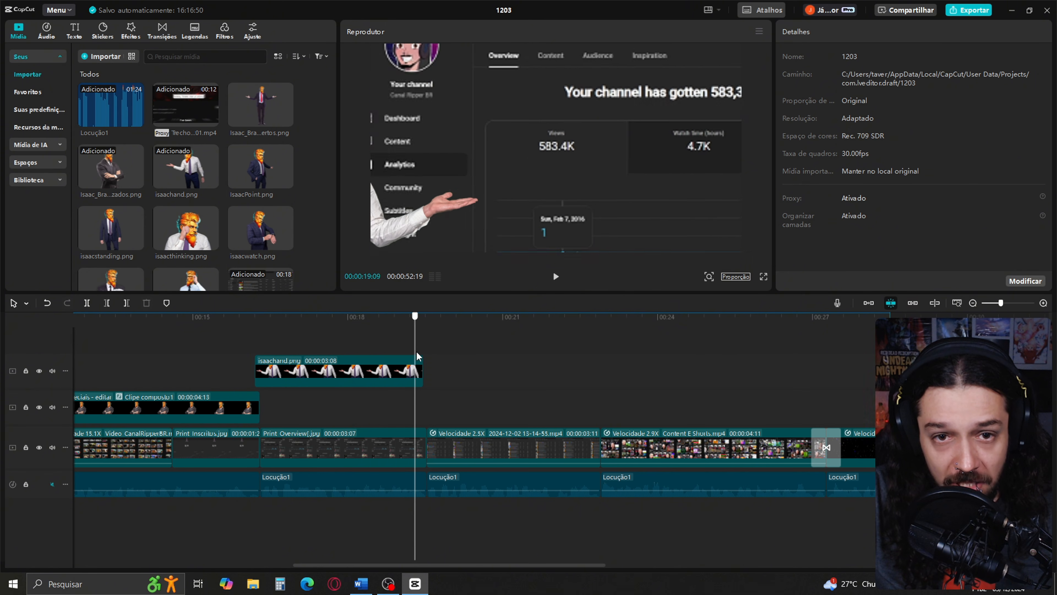
Turn the isaachand.png clip into a compound clip and apply the Pêndulo effect to it
{"action": "left_click", "coordinate": [361, 342]}
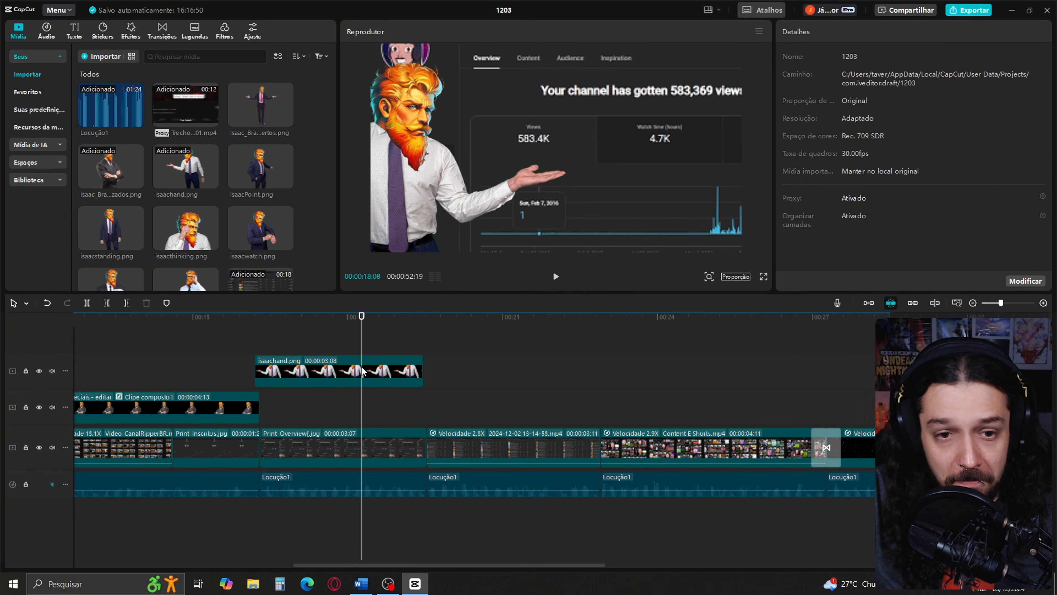
{"action": "left_click", "coordinate": [362, 372]}
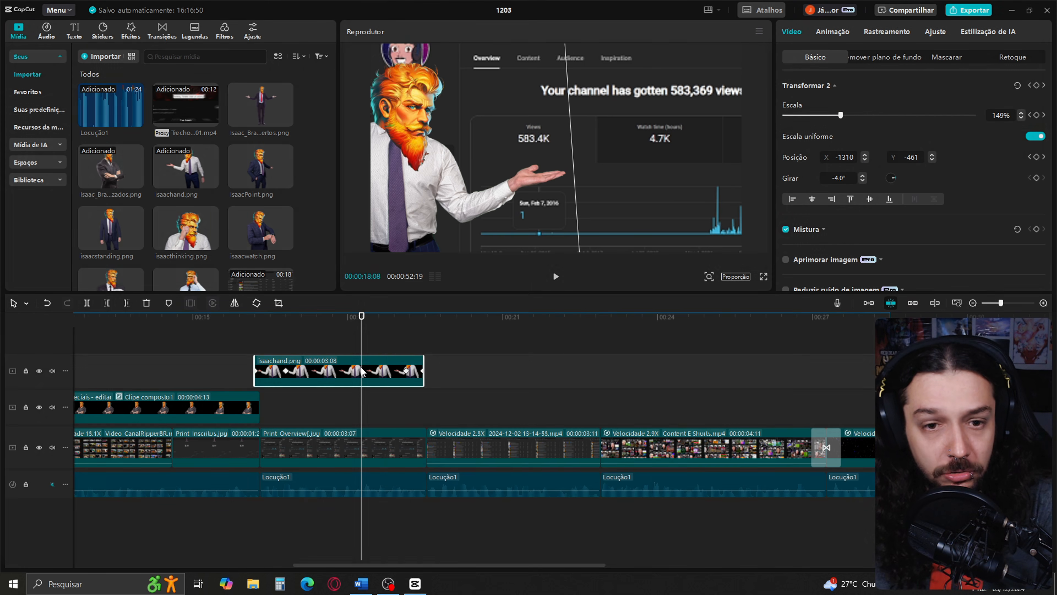
{"action": "key", "text": "alt+g"}
{"action": "left_click", "coordinate": [138, 29]}
{"action": "scroll", "coordinate": [318, 253], "scroll_direction": "down", "scroll_amount": 1}
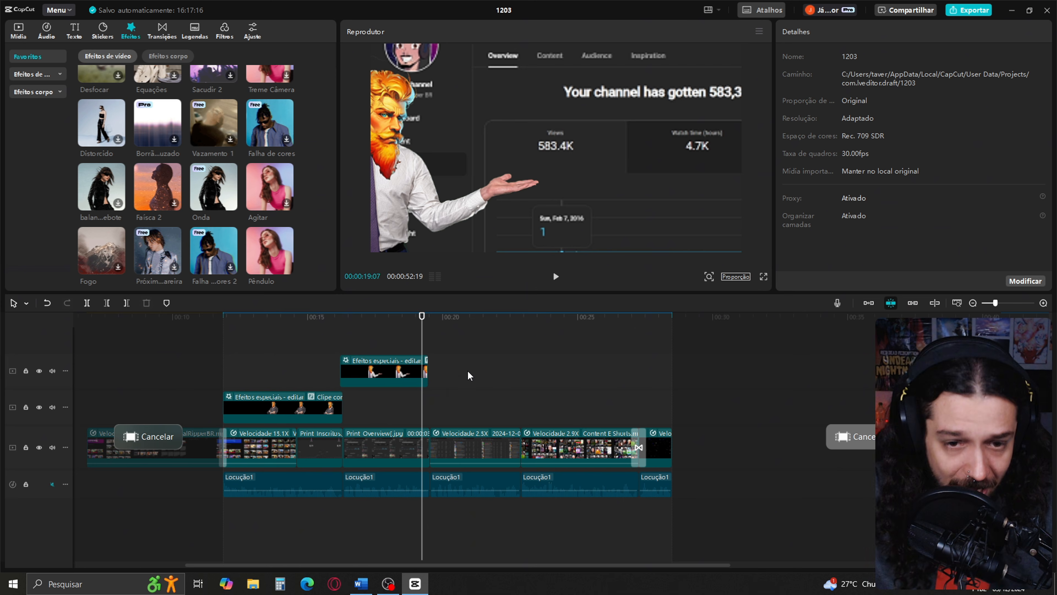
Add Issac_Com_Dinheiro.png at 00:00:19:08, keyframed to rise from below the frame to 87% scale, X 1248, Y -145 at 00:00:19:13
{"action": "key", "text": "Right"}
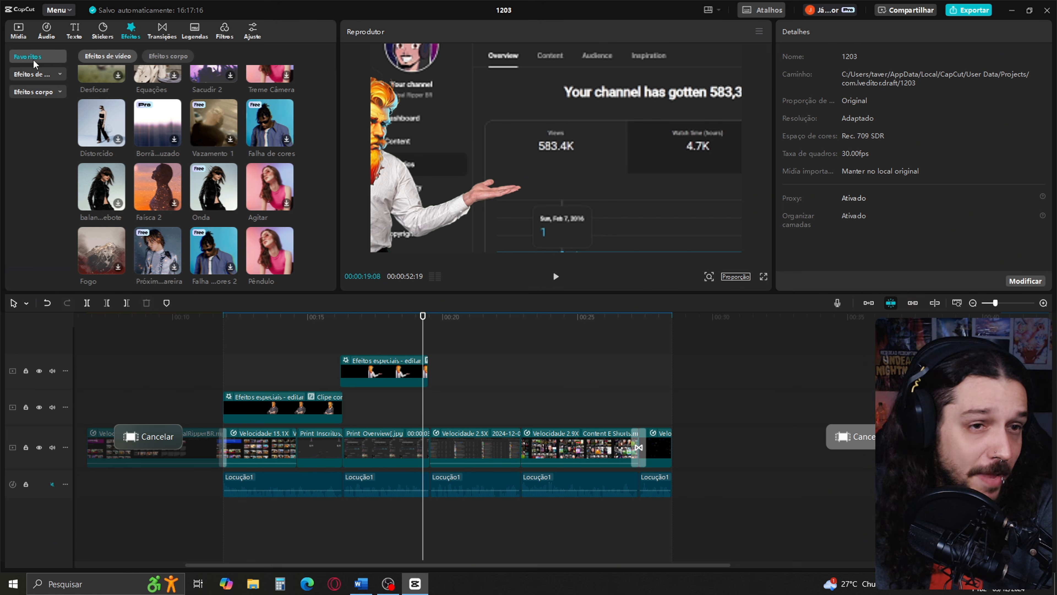
{"action": "left_click", "coordinate": [21, 32]}
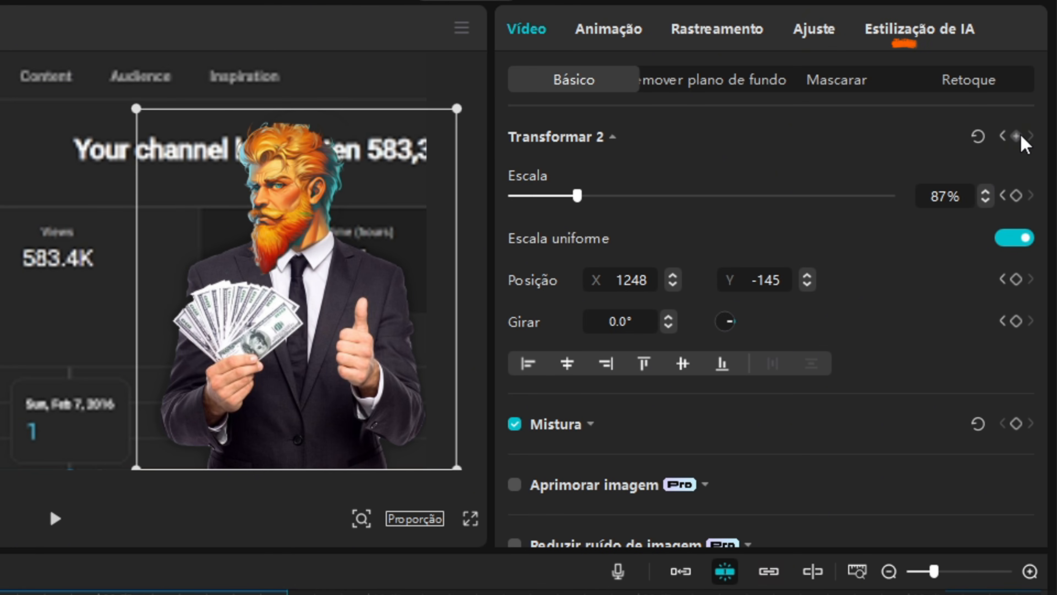
{"action": "left_click", "coordinate": [1021, 136]}
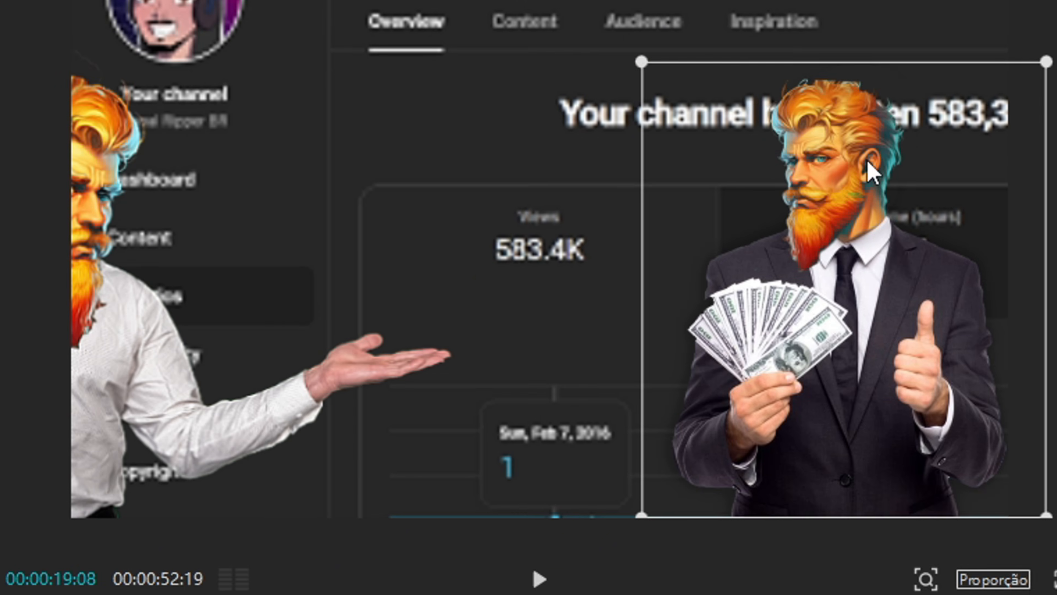
{"action": "left_click_drag", "start_coordinate": [866, 172], "coordinate": [899, 585]}
{"action": "left_click_drag", "start_coordinate": [897, 576], "coordinate": [899, 594]}
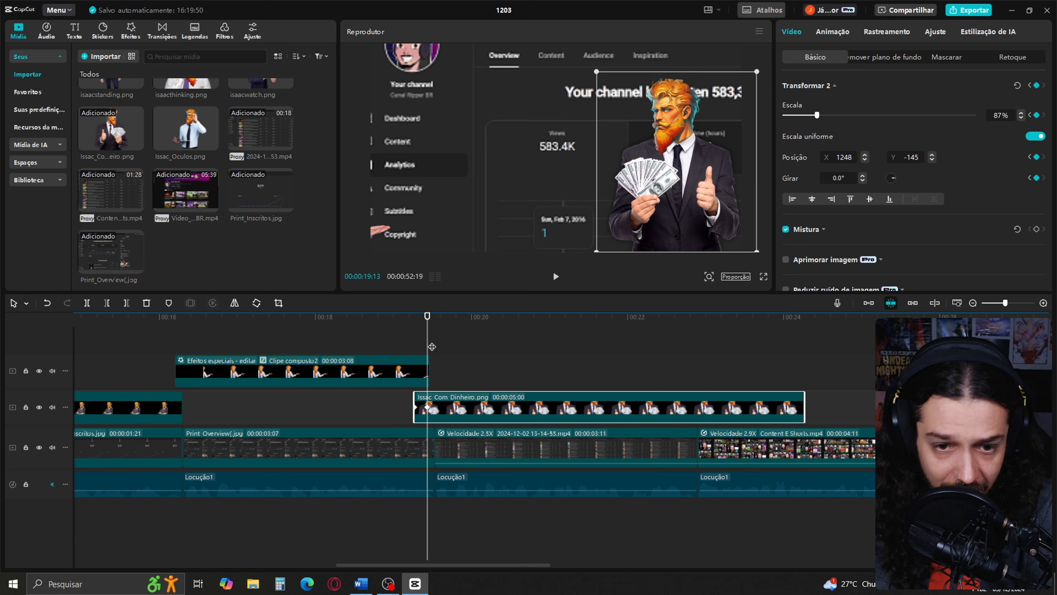
Add a Transform keyframe to the Issac_Com_Dinheiro.png clip at 00:00:19:24, holding its scale, position and rotation
{"action": "left_click_drag", "start_coordinate": [428, 346], "coordinate": [443, 351]}
{"action": "key", "text": "Right"}
{"action": "key", "text": "Right"}
{"action": "key", "text": "Right"}
{"action": "key", "text": "Right"}
{"action": "key", "text": "Right"}
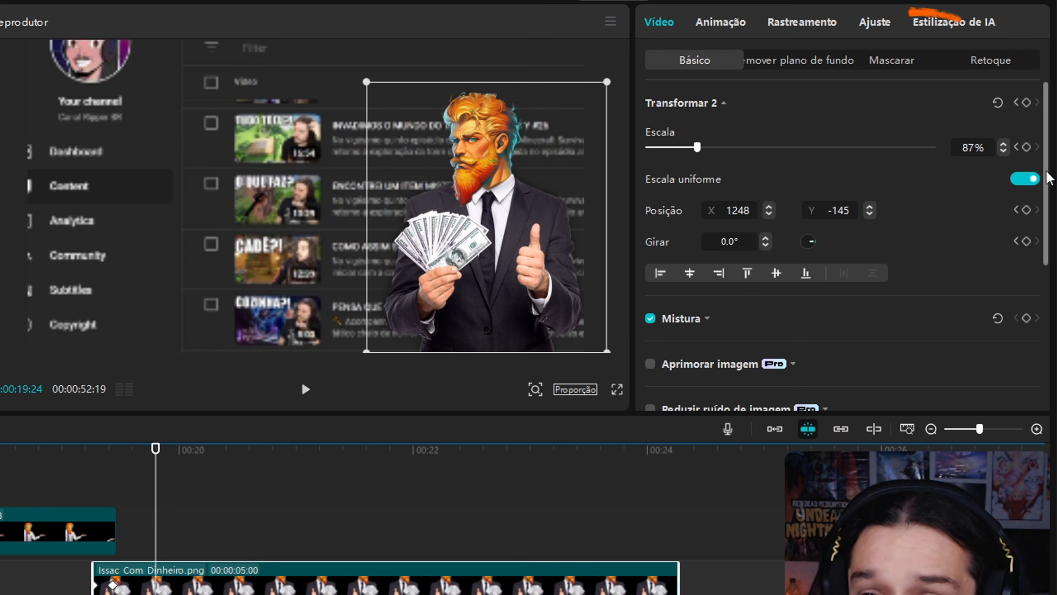
{"action": "left_click", "coordinate": [1026, 102]}
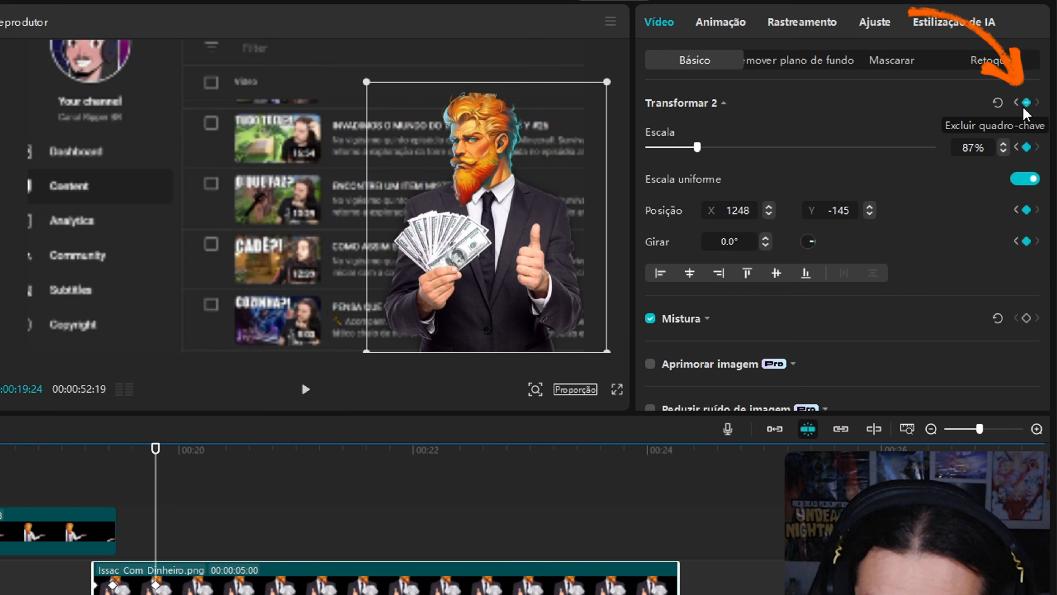
At 00:00:19:29, scale Issac_Com_Dinheiro.png to 110%, rotate it to -8° and shift it toward the frame's lower right
{"action": "key", "text": "Right"}
{"action": "key", "text": "Right"}
{"action": "key", "text": "Right"}
{"action": "key", "text": "Right"}
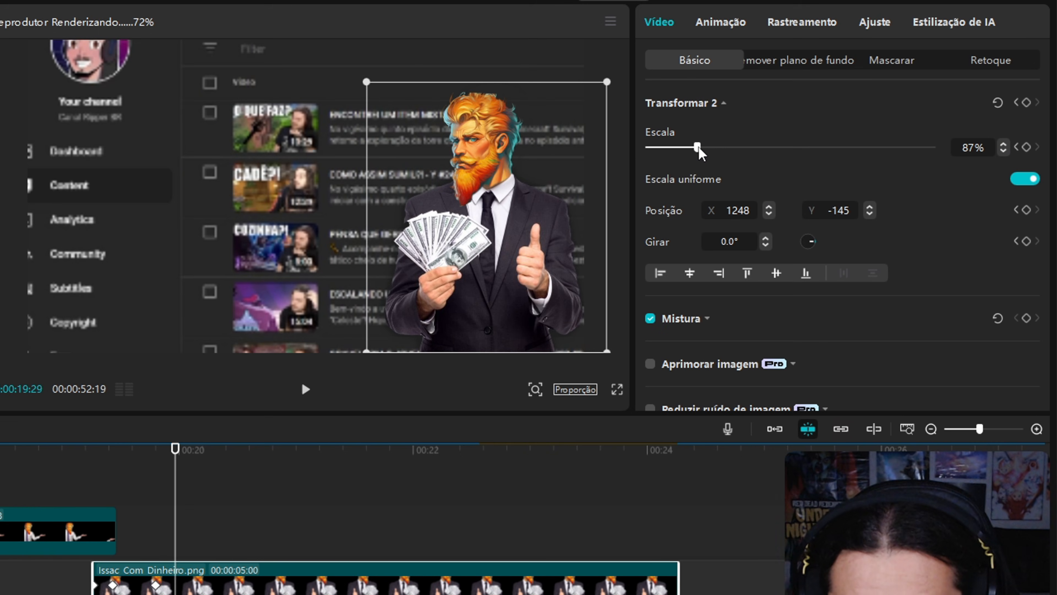
{"action": "left_click_drag", "start_coordinate": [699, 149], "coordinate": [706, 148]}
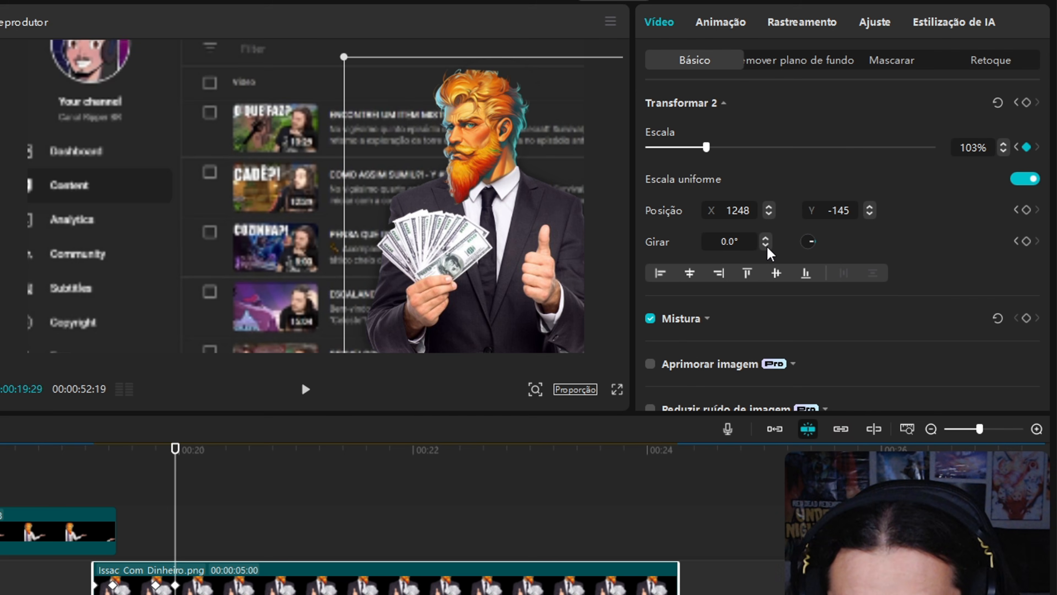
{"action": "left_click", "coordinate": [766, 245]}
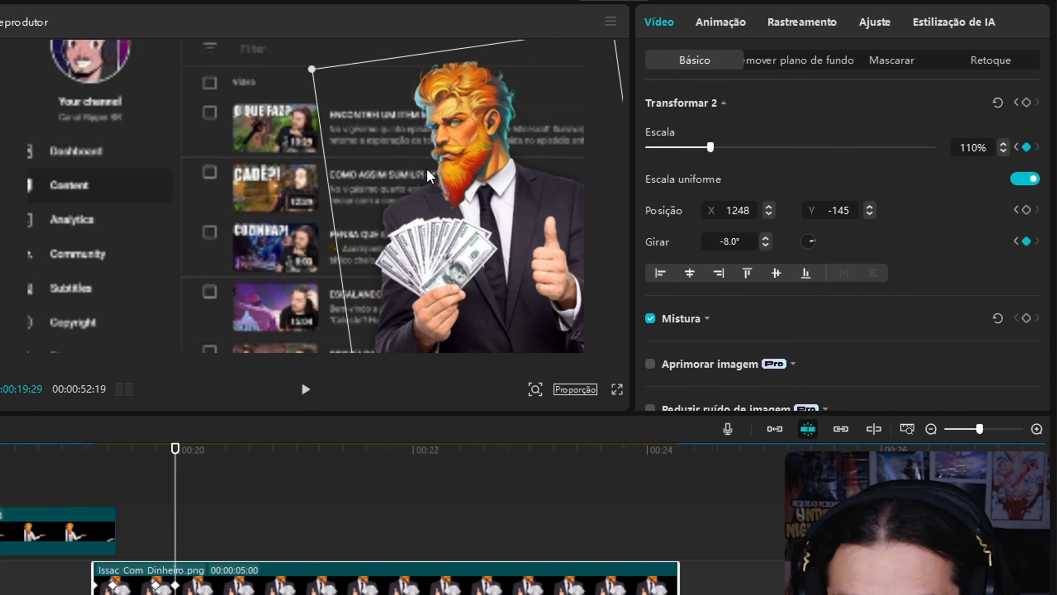
{"action": "left_click_drag", "start_coordinate": [425, 170], "coordinate": [445, 190]}
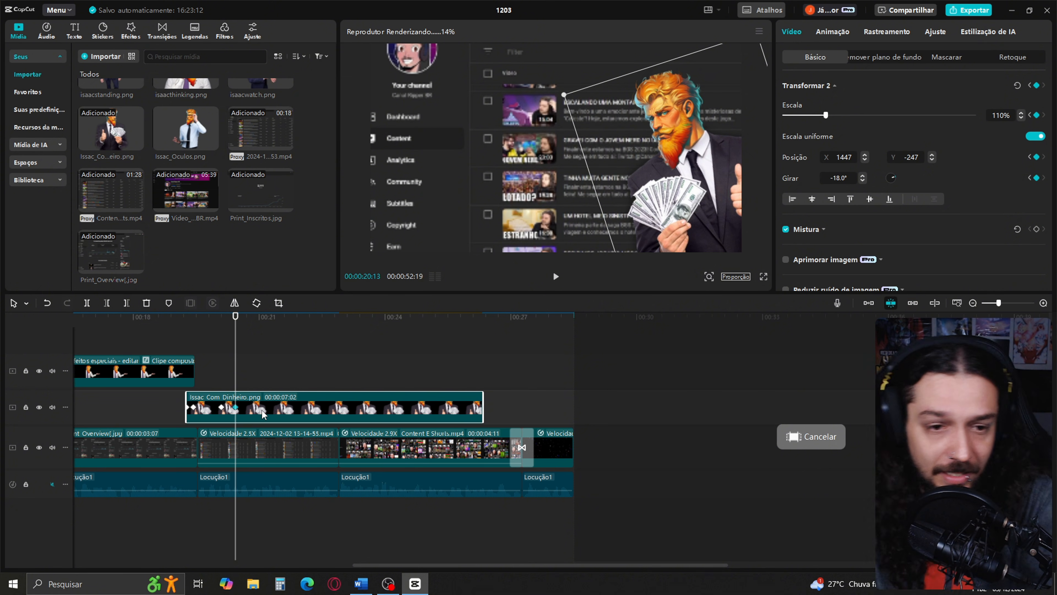
Add a Transform keyframe to the Issac_Com_Dinheiro.png clip at 00:00:21:04
{"action": "key", "text": "Left"}
{"action": "left_click", "coordinate": [236, 411]}
{"action": "left_click", "coordinate": [235, 407]}
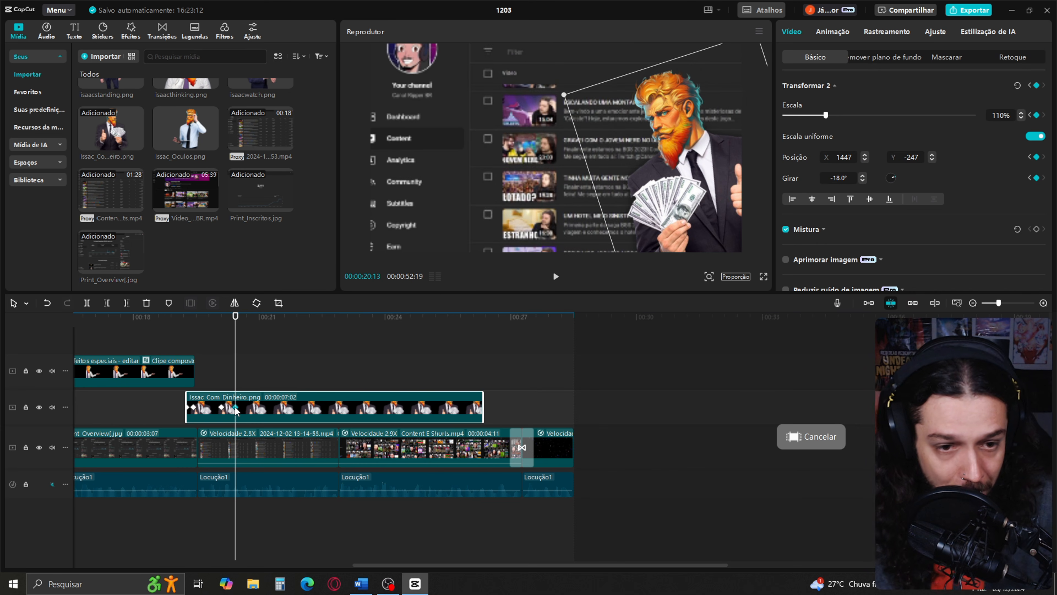
{"action": "key", "text": "shift+Right"}
{"action": "key", "text": "shift+Right"}
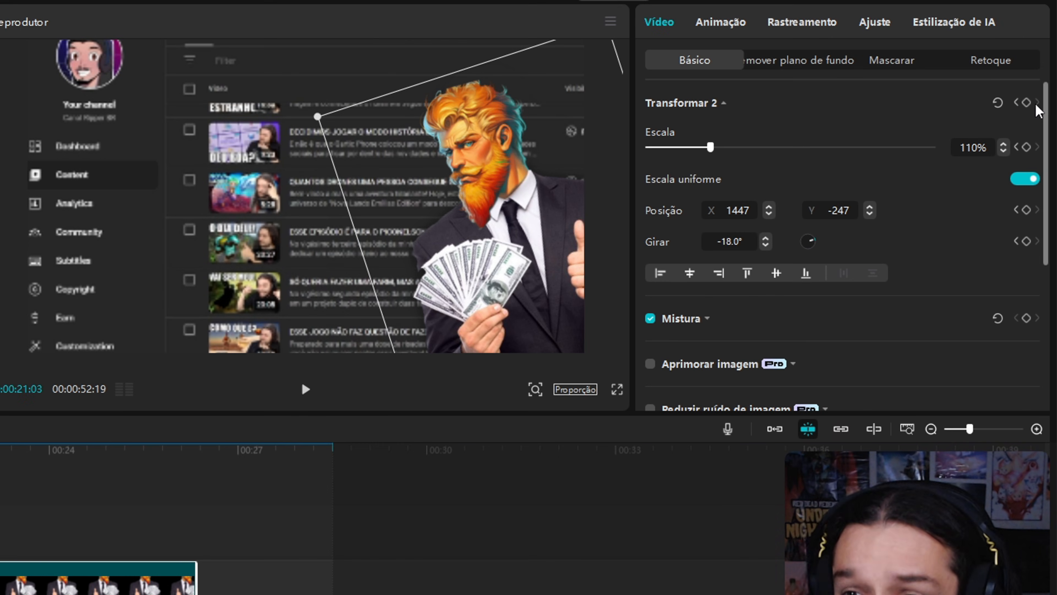
{"action": "left_click", "coordinate": [1029, 102]}
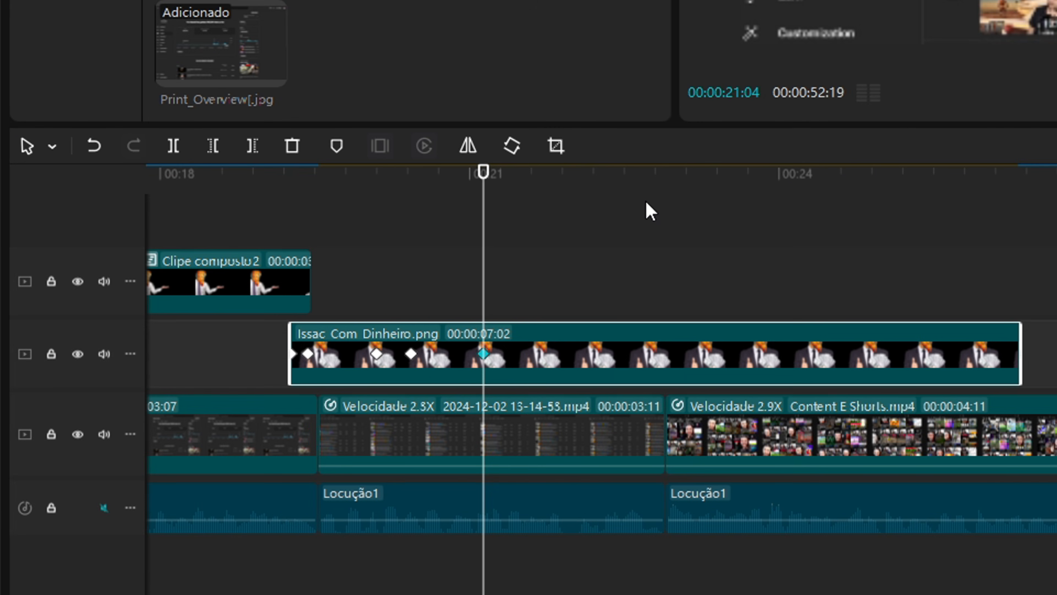
Preview the Issac_Com_Dinheiro.png animation and split the clip at its 00:00:21:04 keyframe
{"action": "key", "text": "space"}
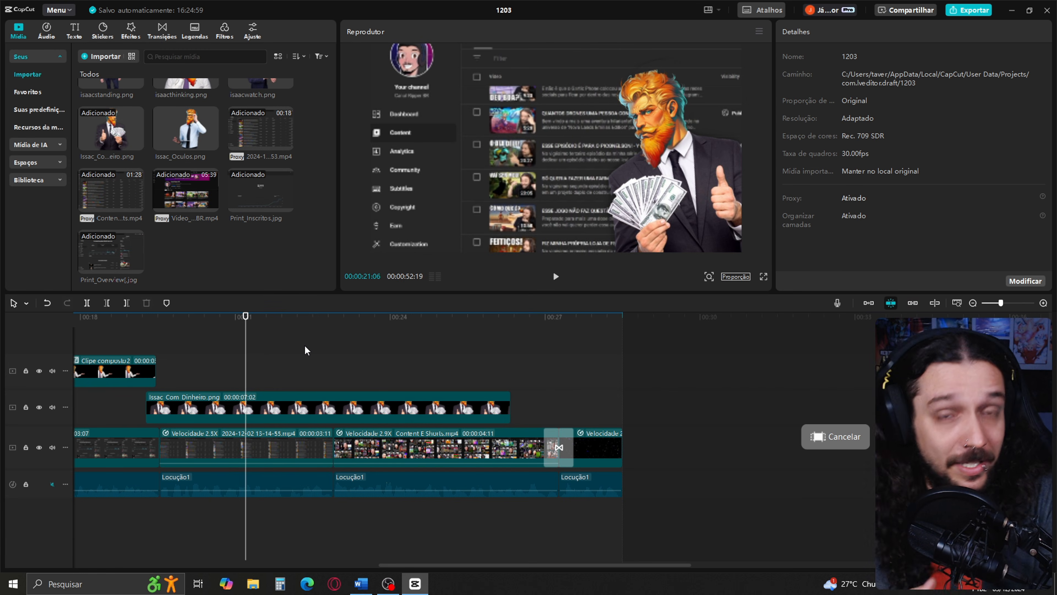
{"action": "left_click", "coordinate": [283, 413]}
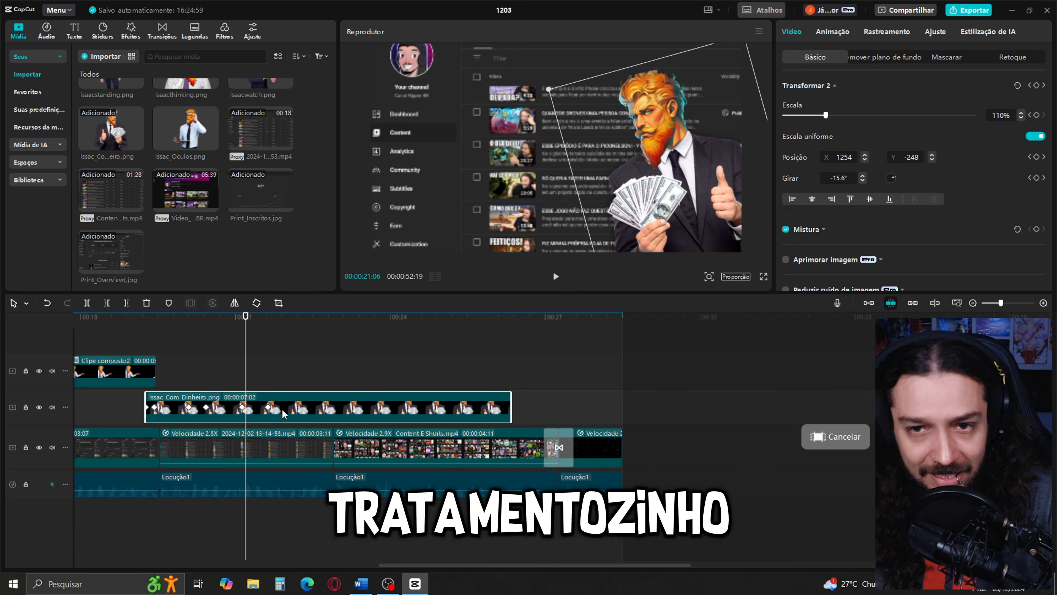
{"action": "left_click", "coordinate": [268, 407]}
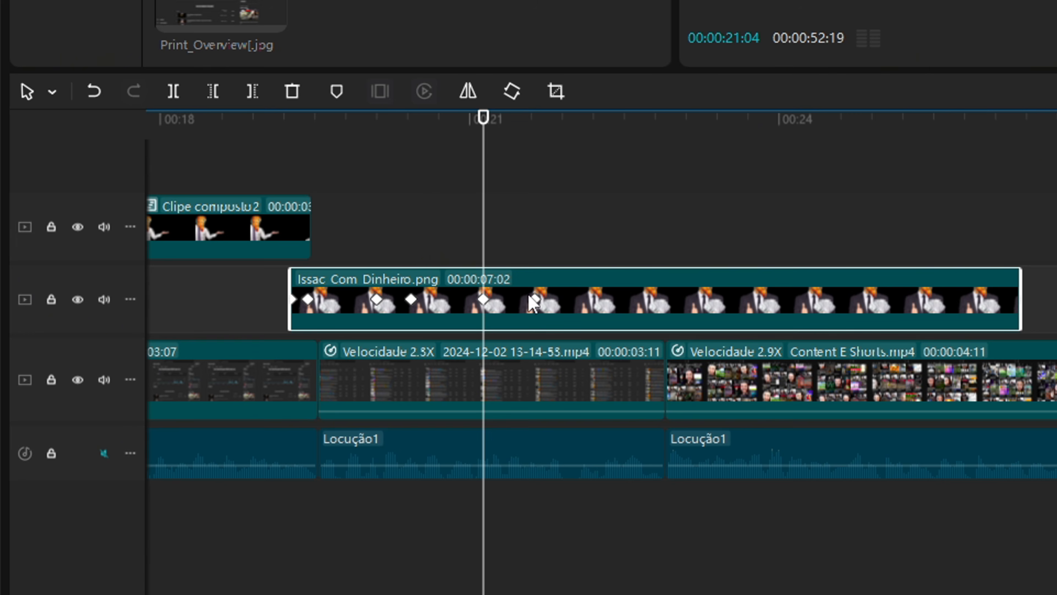
{"action": "key", "text": "ctrl+b"}
{"action": "scroll", "coordinate": [865, 331], "scroll_direction": "up", "scroll_amount": 2}
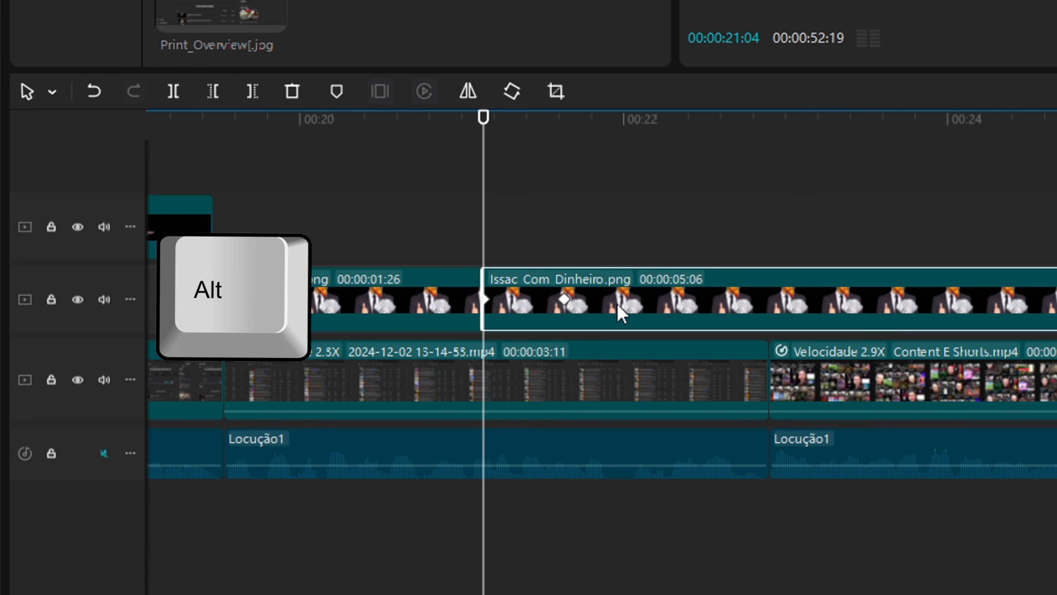
Duplicate the second Issac_Com_Dinheiro.png segment onto the track above and replace the copy's image with Isaac_Bracos_Abertos.png
{"action": "left_click_drag", "start_coordinate": [621, 297], "coordinate": [618, 235]}
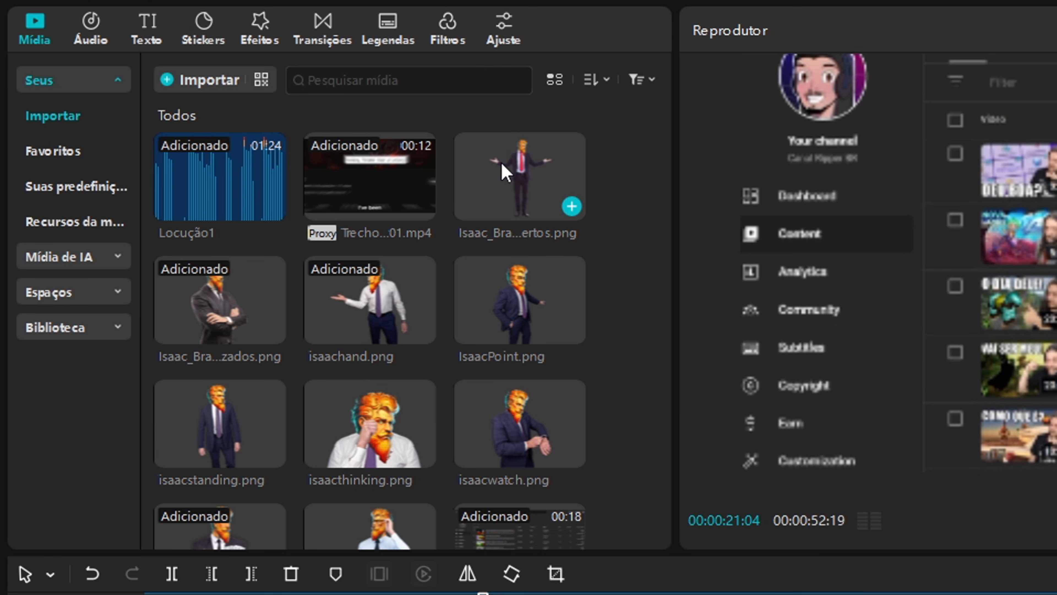
{"action": "left_click_drag", "start_coordinate": [502, 163], "coordinate": [621, 594]}
{"action": "left_click_drag", "start_coordinate": [376, 248], "coordinate": [365, 253]}
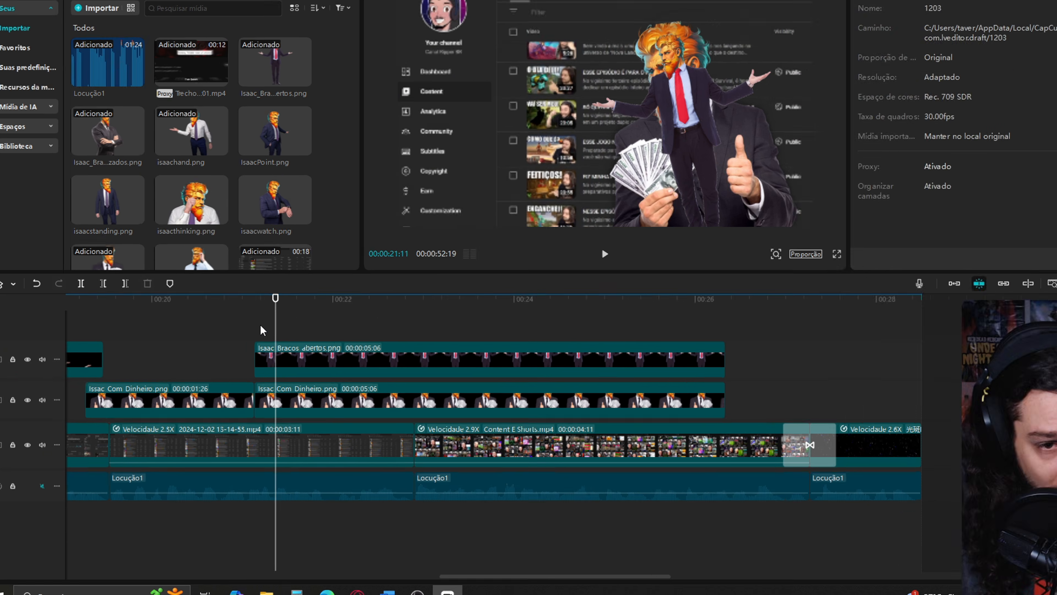
Enlarge and reposition the Isaac_Bracos_Abertos.png image at its first and second keyframes, and go to 00:00:21:10
{"action": "left_click", "coordinate": [249, 338]}
{"action": "left_click", "coordinate": [250, 374]}
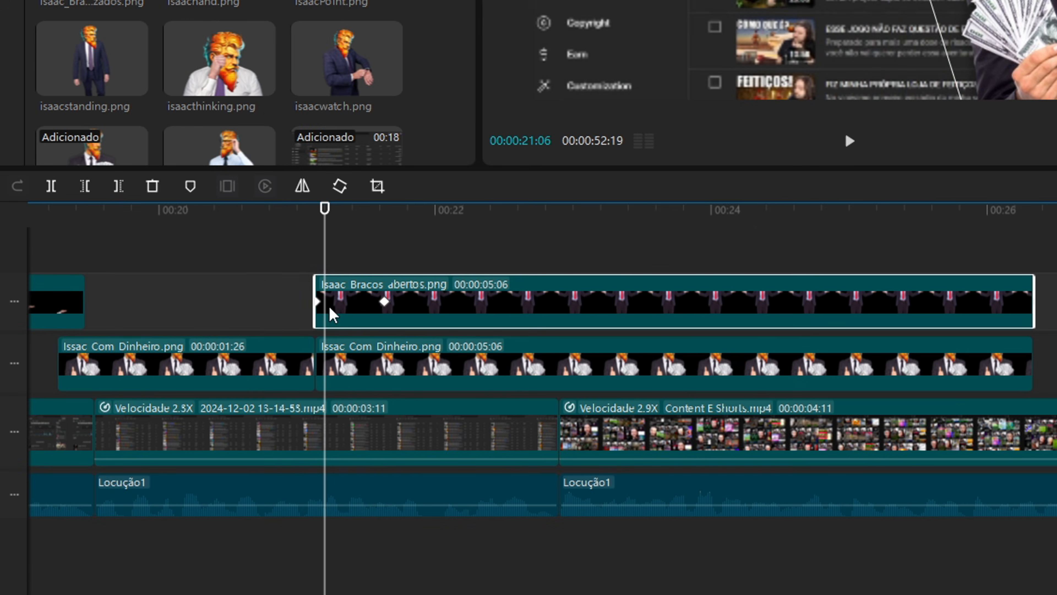
{"action": "left_click", "coordinate": [325, 304]}
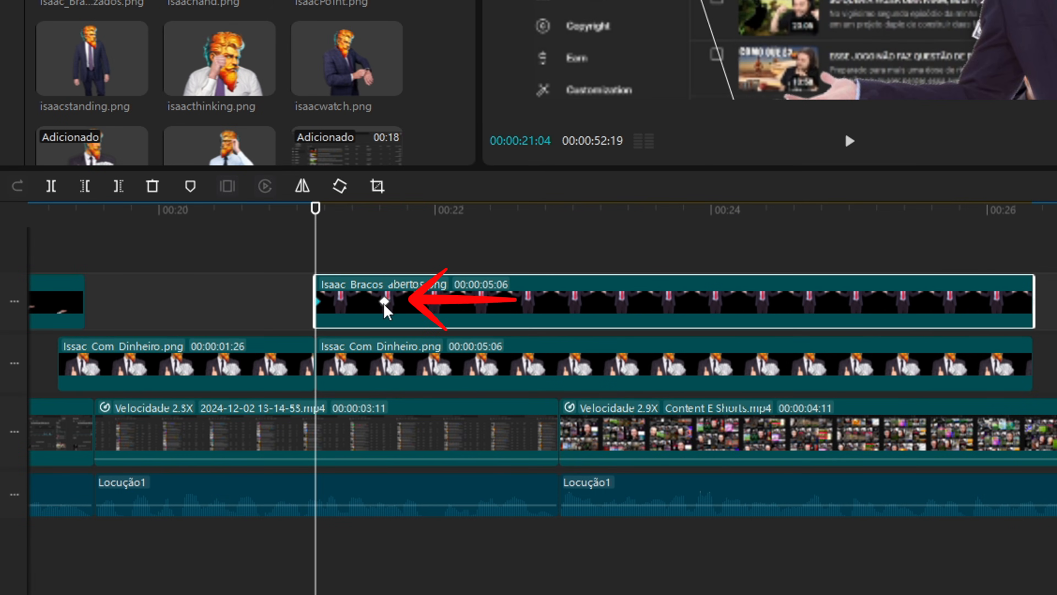
{"action": "left_click", "coordinate": [384, 305]}
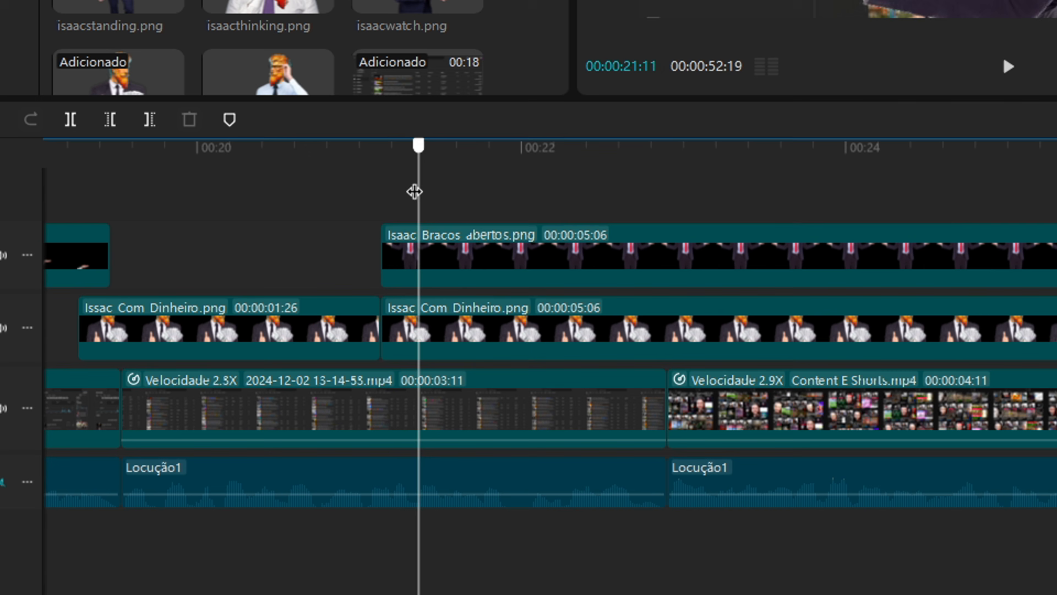
{"action": "left_click", "coordinate": [256, 339]}
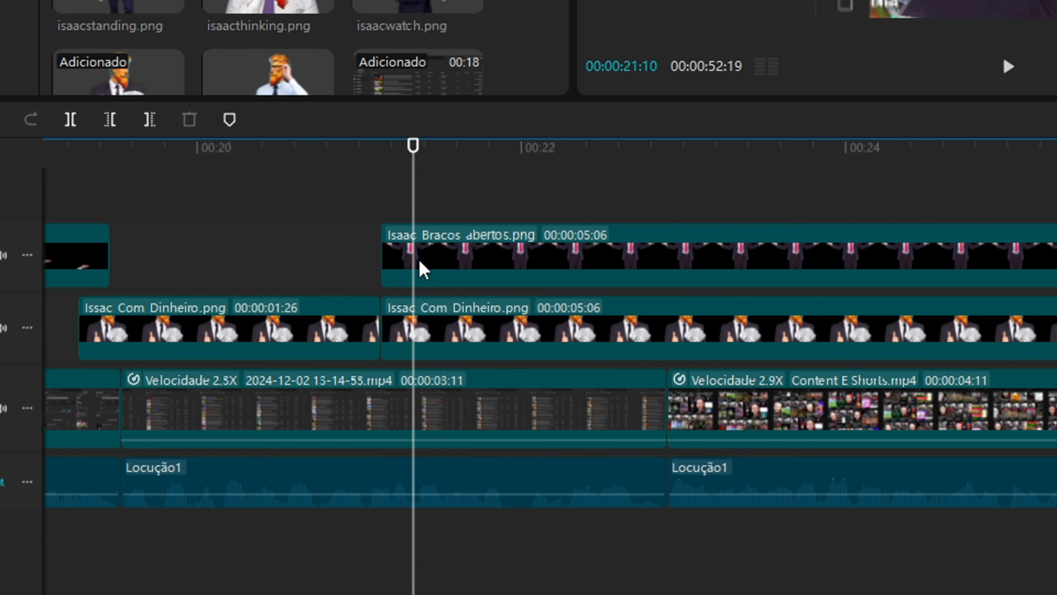
Add Opacidade keyframes to the second Issac_Com_Dinheiro.png segment and the Isaac_Bracos_Abertos.png clip at 00:00:21:10 and 00:00:21:15
{"action": "left_click", "coordinate": [422, 333]}
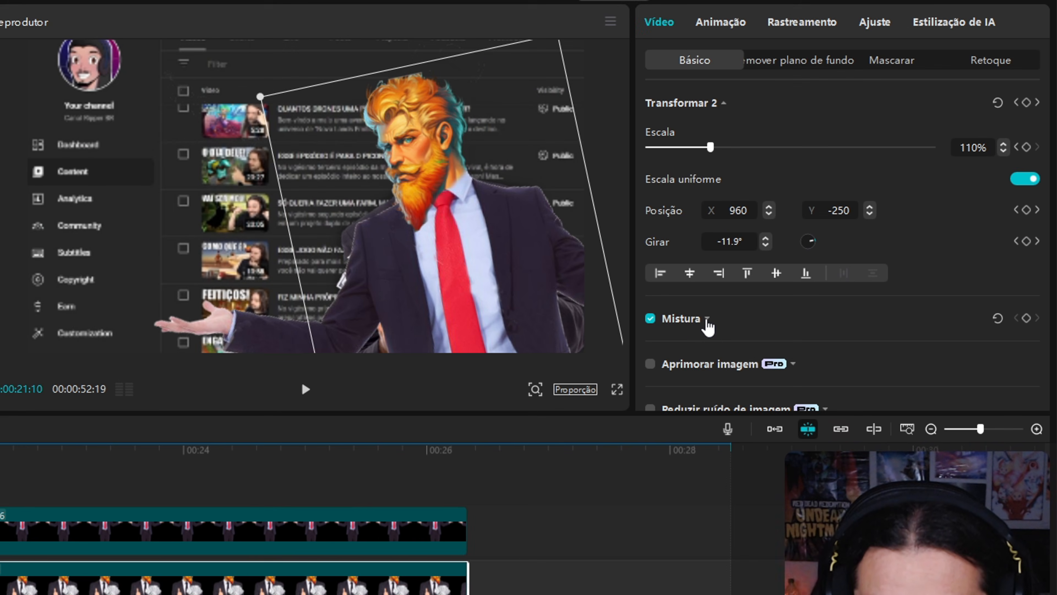
{"action": "left_click", "coordinate": [701, 320]}
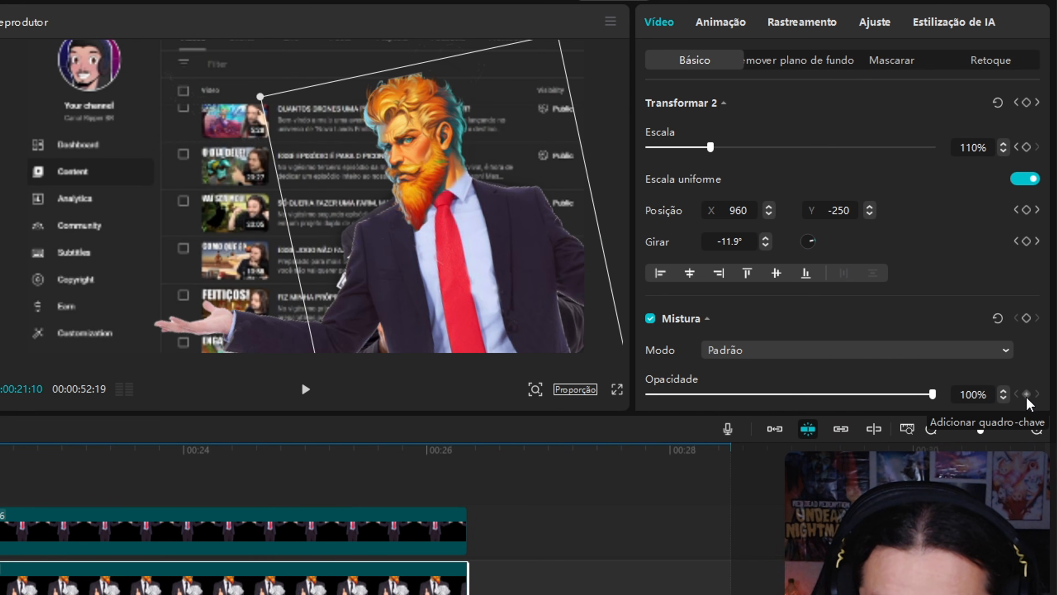
{"action": "left_click", "coordinate": [375, 537]}
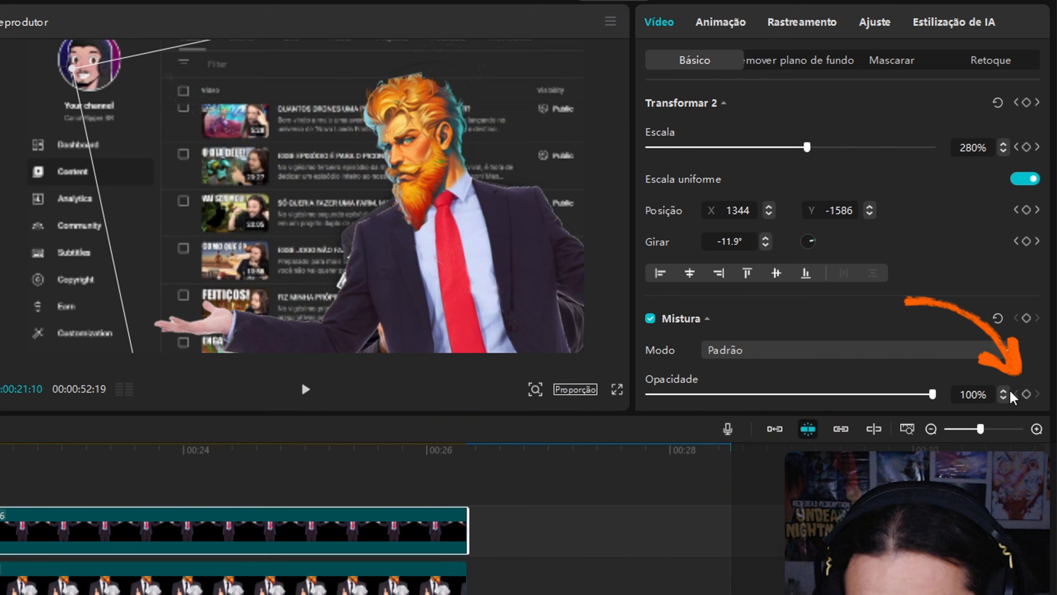
{"action": "left_click", "coordinate": [1026, 394]}
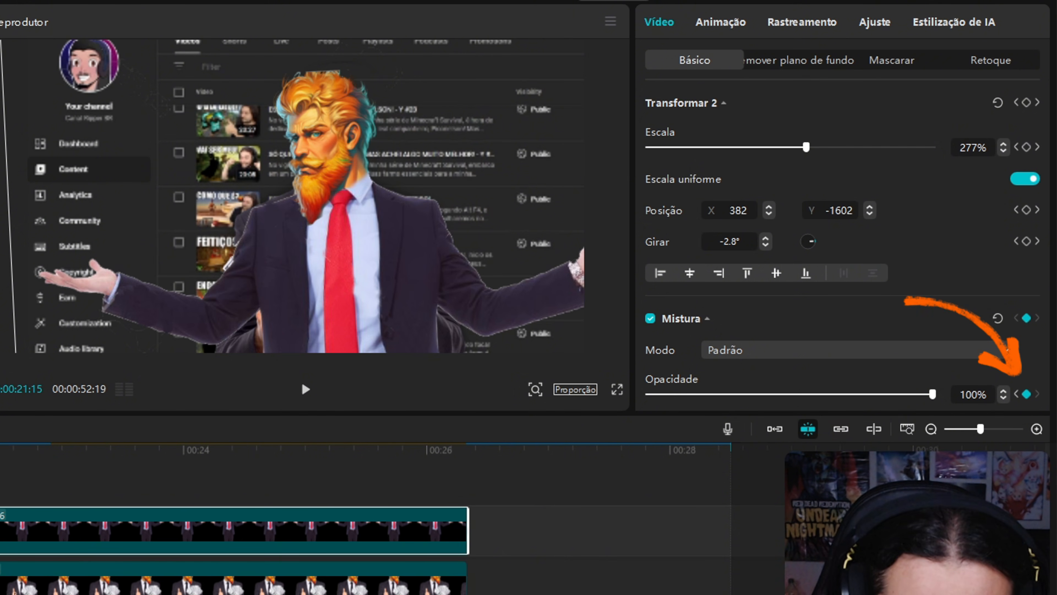
{"action": "left_click", "coordinate": [233, 579]}
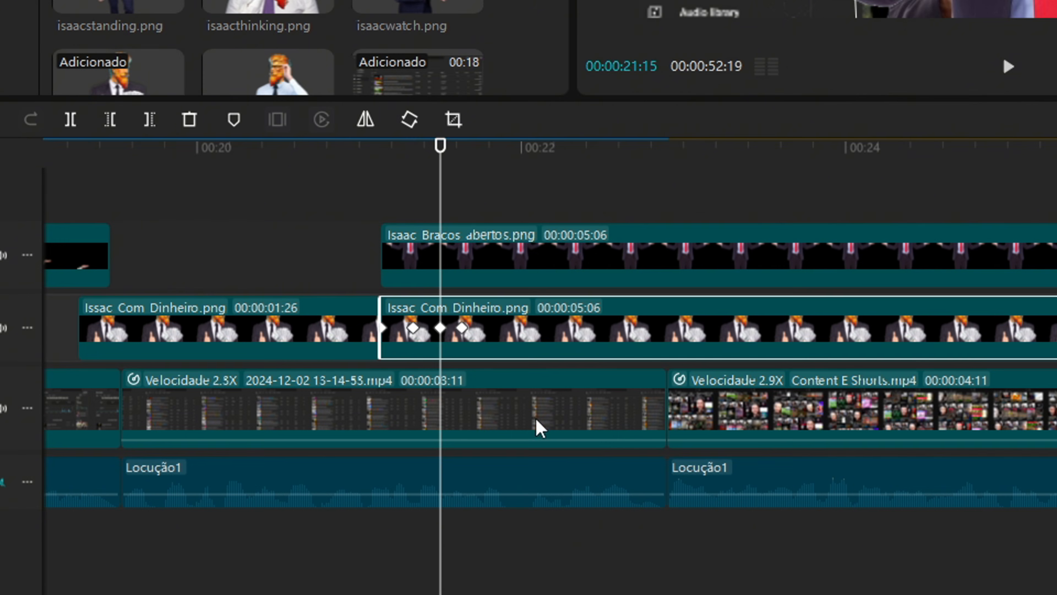
Drop the Isaac_Bracos_Abertos.png opacity to its minimum at 00:00:21:10 and go to the Issac_Com_Dinheiro.png keyframe at 00:00:21:15
{"action": "left_click", "coordinate": [414, 329]}
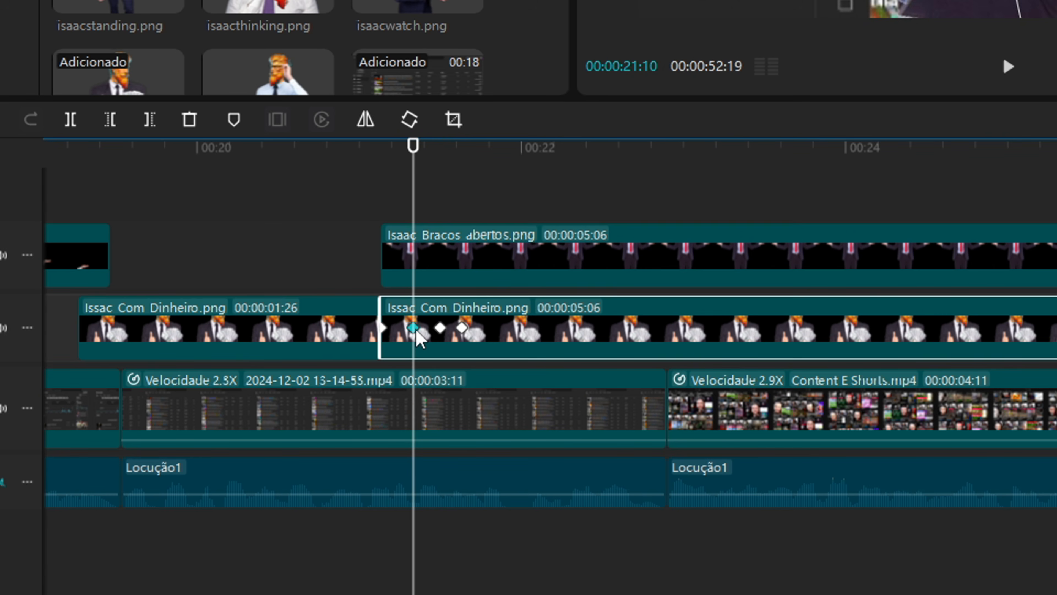
{"action": "left_click", "coordinate": [414, 259]}
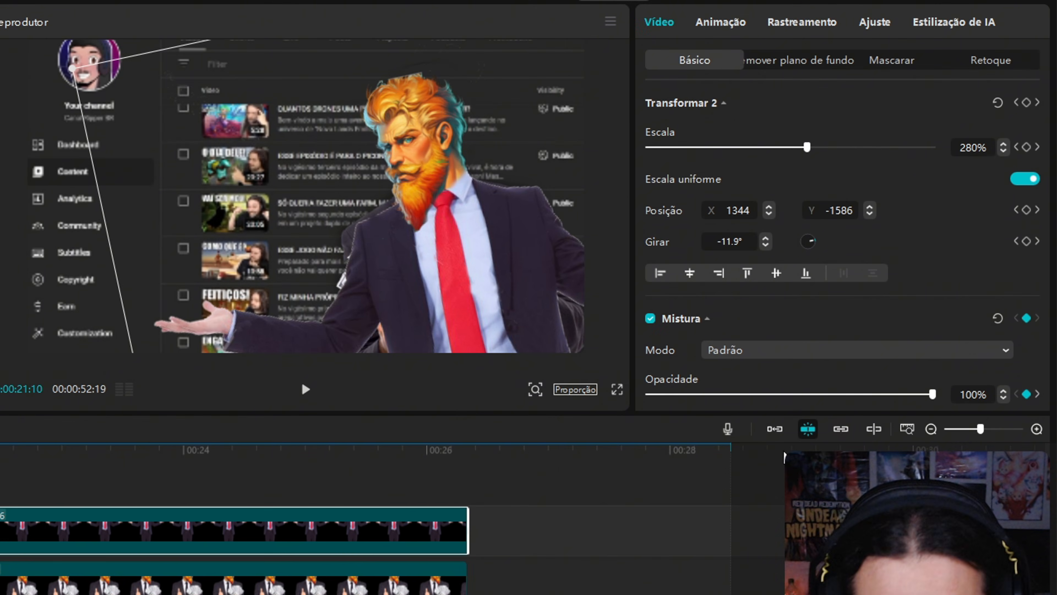
{"action": "left_click_drag", "start_coordinate": [932, 395], "coordinate": [472, 411]}
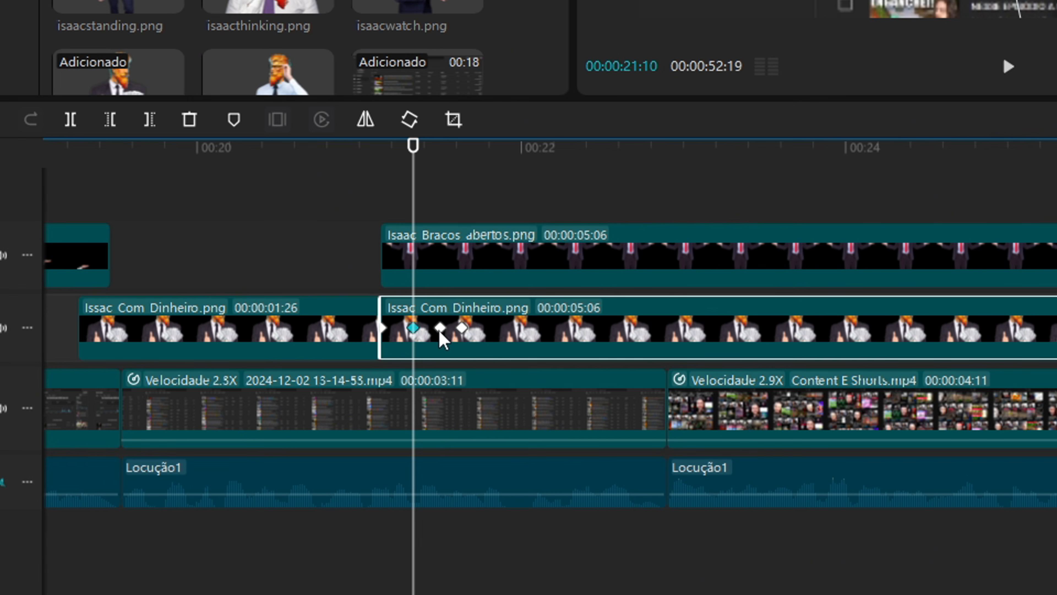
{"action": "left_click", "coordinate": [439, 328]}
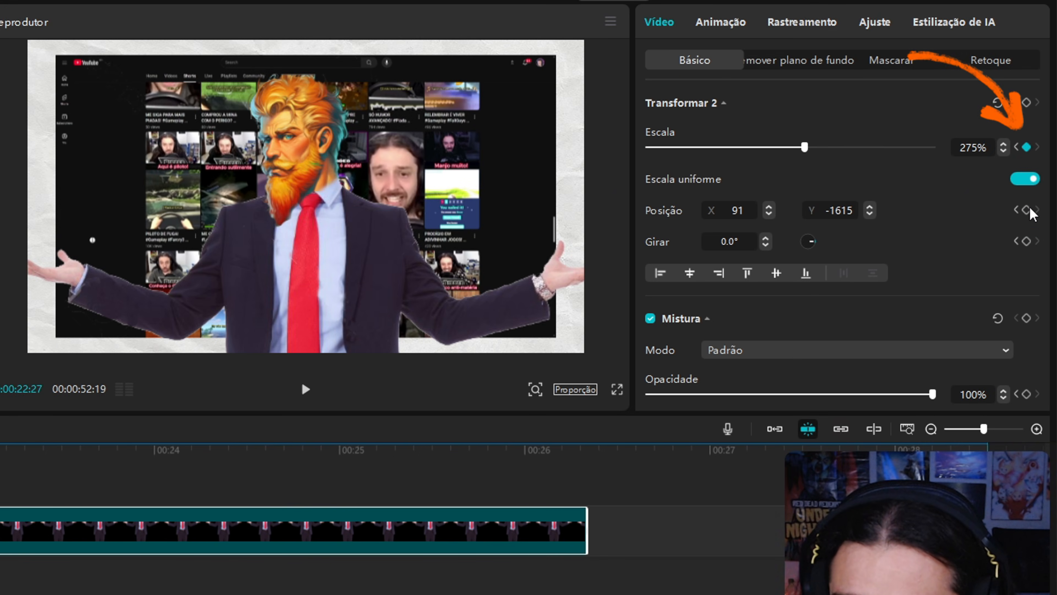
At 00:00:23:02, set the Isaac_Bracos_Abertos.png scale to 285% and raise the image to Y -1585
{"action": "key", "text": "Right"}
{"action": "key", "text": "Right"}
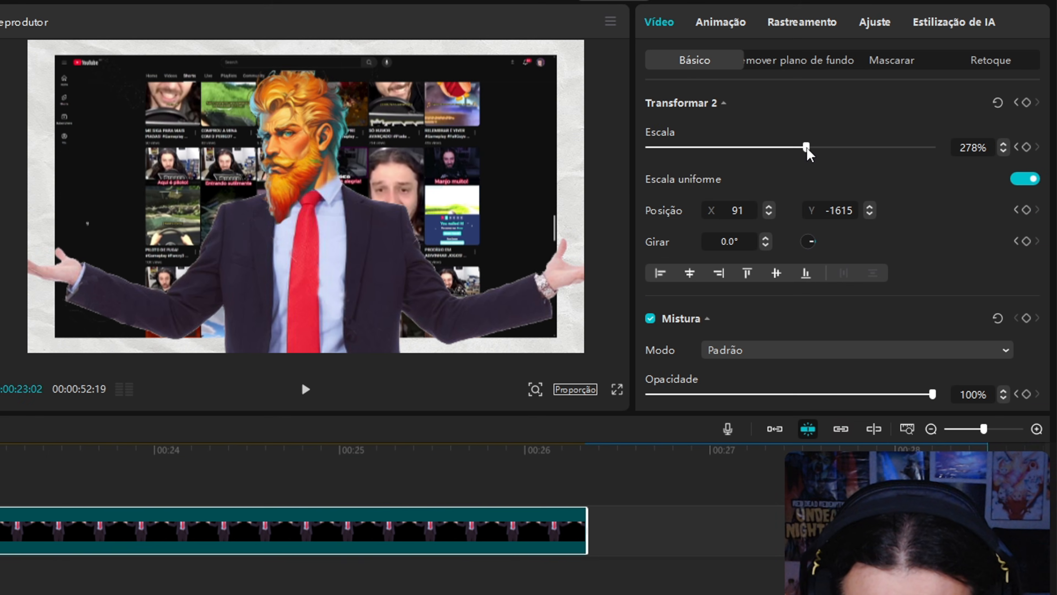
{"action": "left_click_drag", "start_coordinate": [807, 148], "coordinate": [811, 147]}
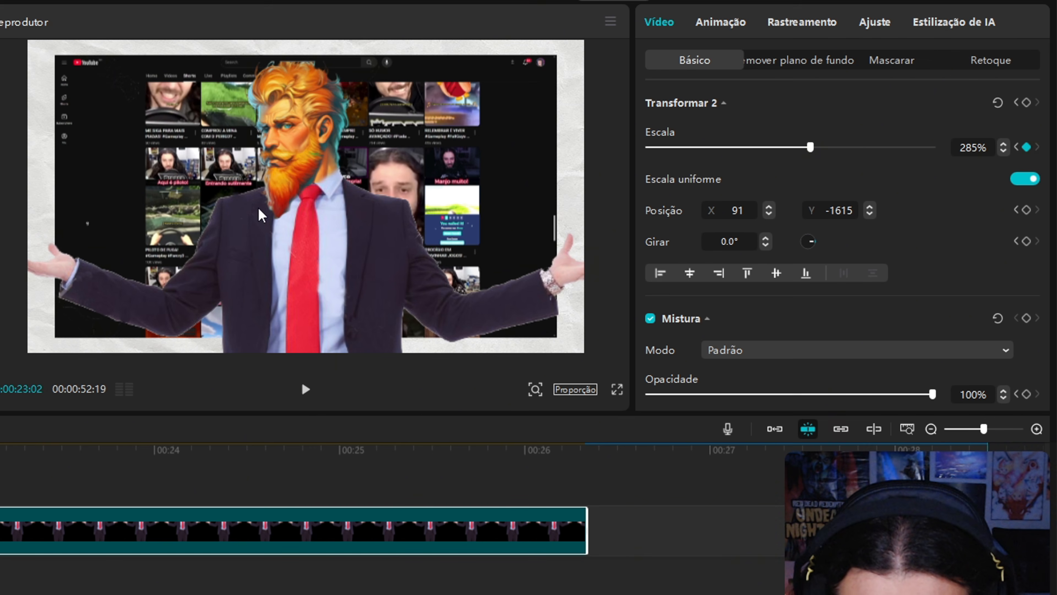
{"action": "left_click_drag", "start_coordinate": [290, 210], "coordinate": [289, 206]}
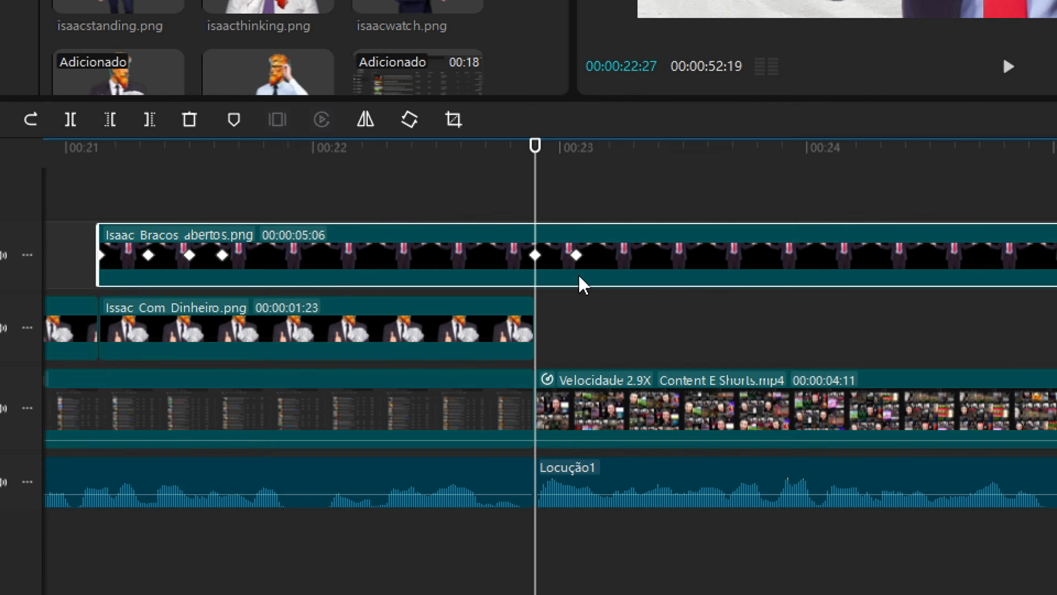
Split Isaac_Bracos_Abertos.png at 00:00:22:27, duplicate the second segment onto the track above and replace the copy with Issac_Oculos.png
{"action": "key", "text": "ctrl+b"}
{"action": "key", "text": "alt"}
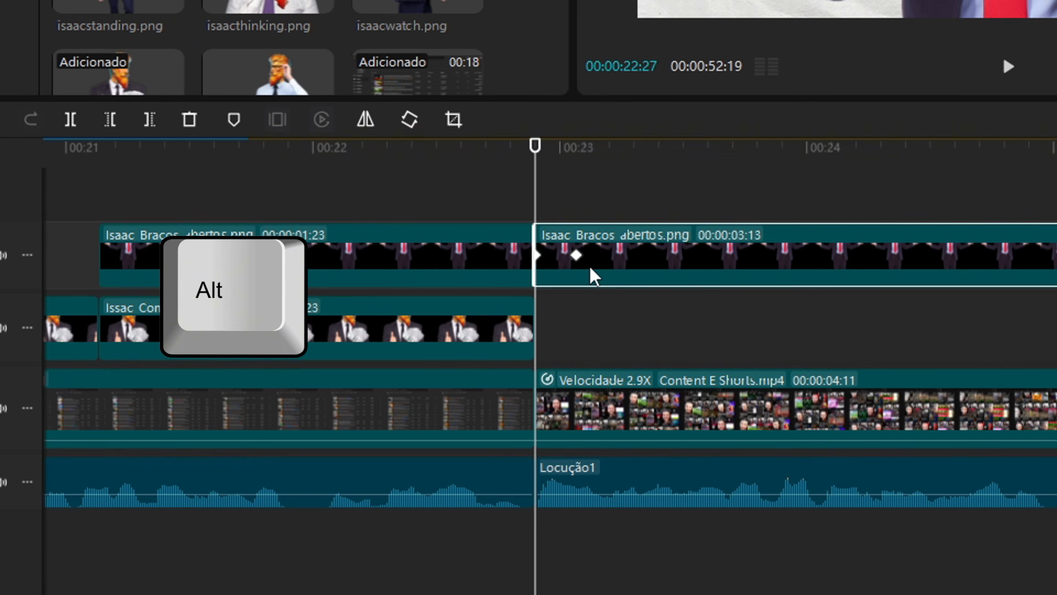
{"action": "left_click_drag", "start_coordinate": [617, 260], "coordinate": [621, 229]}
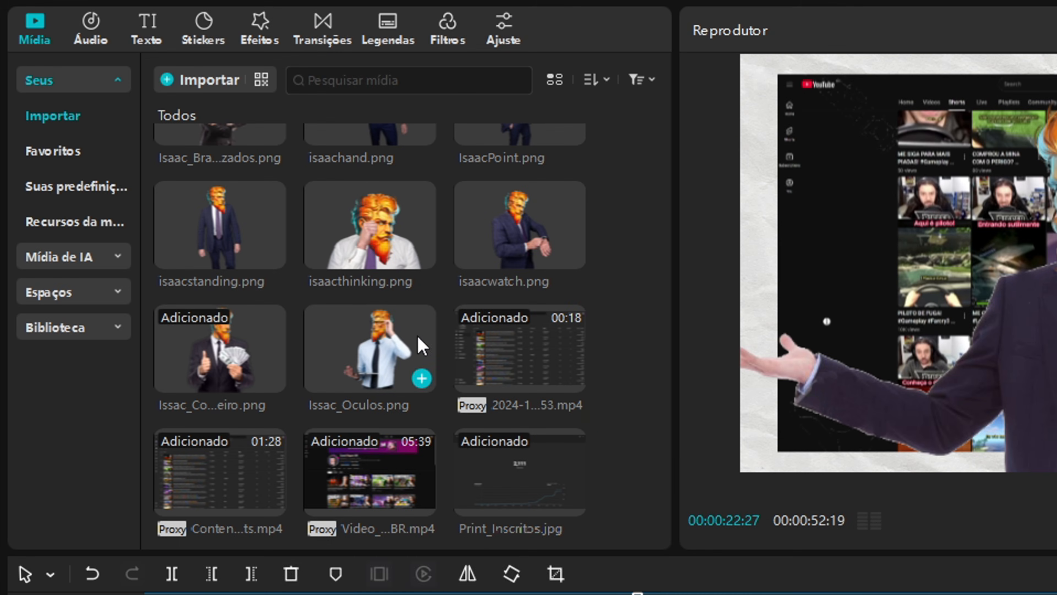
{"action": "left_click_drag", "start_coordinate": [423, 346], "coordinate": [259, 318]}
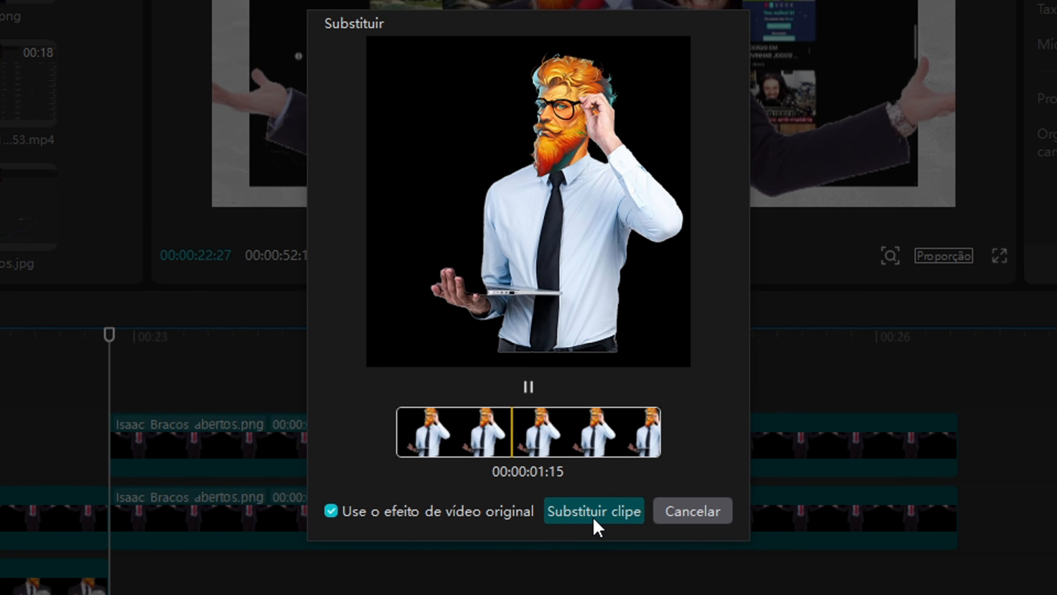
{"action": "left_click", "coordinate": [639, 371]}
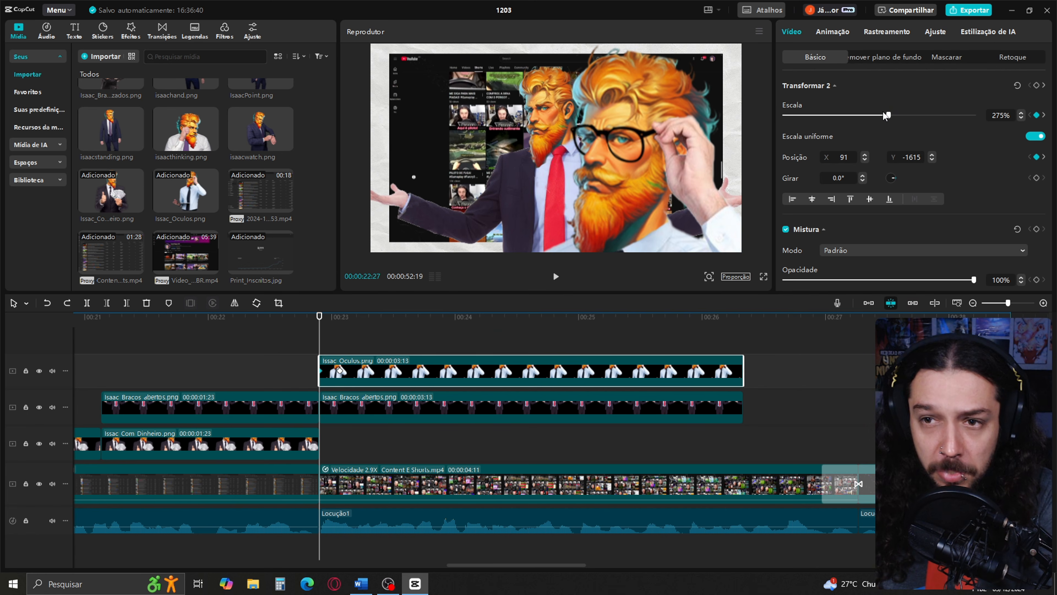
Scale and reposition Issac_Oculos.png to 130% at X -333, Y -429 on its first keyframe and 146% at X -348, Y -417 on its second
{"action": "left_click_drag", "start_coordinate": [888, 115], "coordinate": [880, 114]}
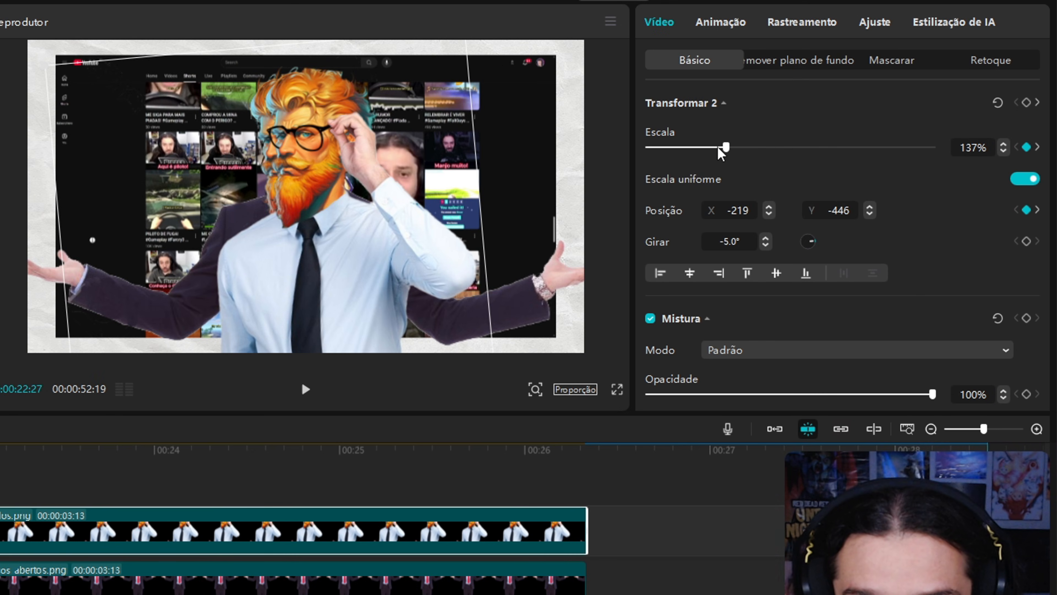
{"action": "left_click_drag", "start_coordinate": [809, 122], "coordinate": [805, 122]}
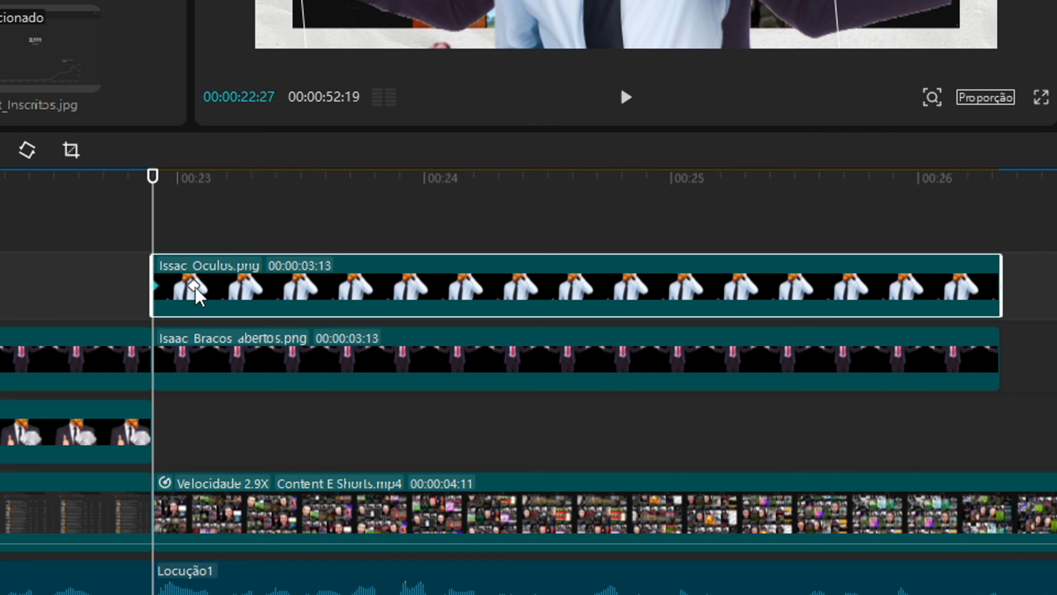
{"action": "left_click", "coordinate": [194, 286]}
{"action": "left_click_drag", "start_coordinate": [901, 115], "coordinate": [859, 114]}
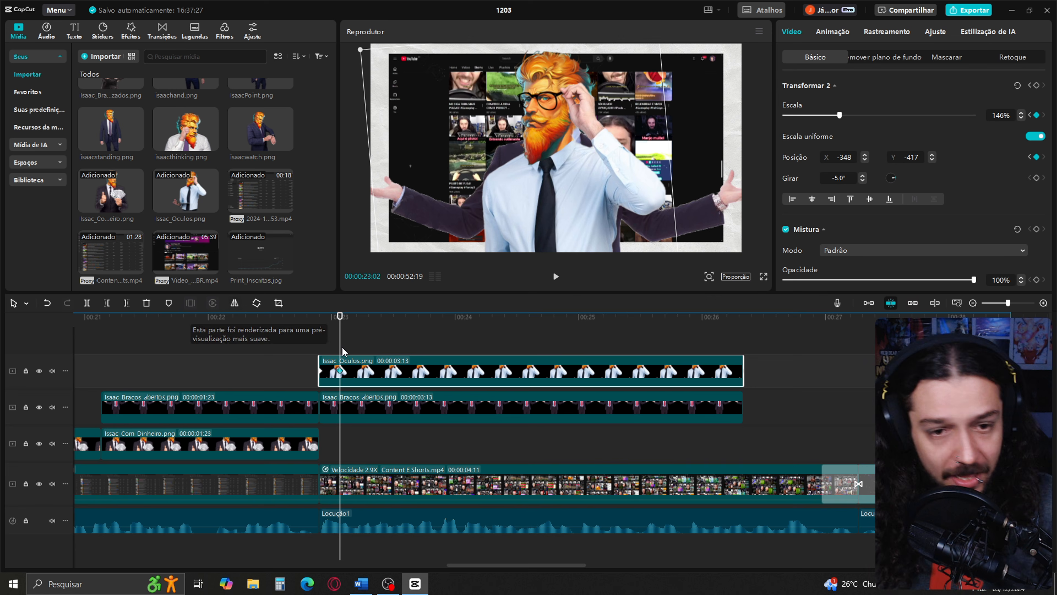
Add Opacidade keyframes to the second Isaac_Bracos_Abertos.png segment and the Issac_Oculos.png clip at 00:00:22:27 and five frames further on
{"action": "left_click", "coordinate": [322, 349]}
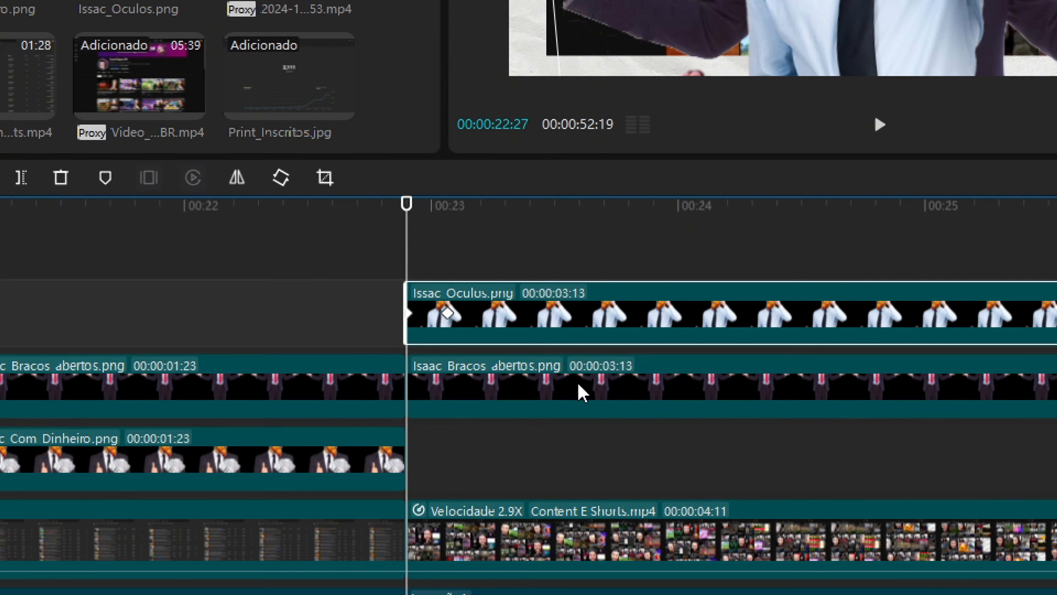
{"action": "left_click", "coordinate": [581, 391]}
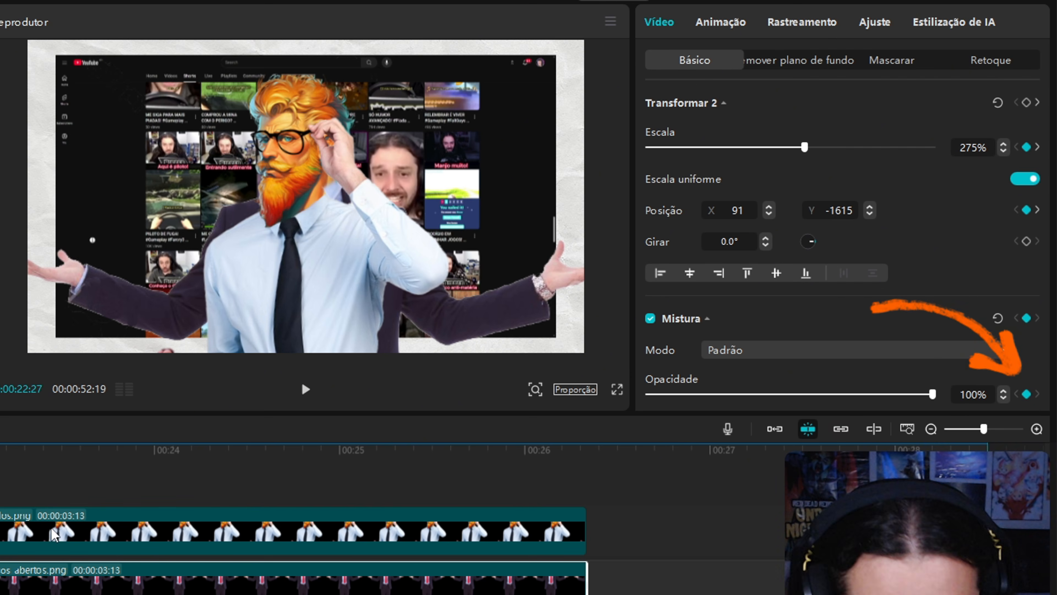
{"action": "left_click", "coordinate": [54, 535]}
{"action": "left_click", "coordinate": [1026, 394]}
{"action": "key", "text": "Right"}
{"action": "key", "text": "Right"}
{"action": "key", "text": "Right"}
{"action": "key", "text": "Right"}
{"action": "key", "text": "Right"}
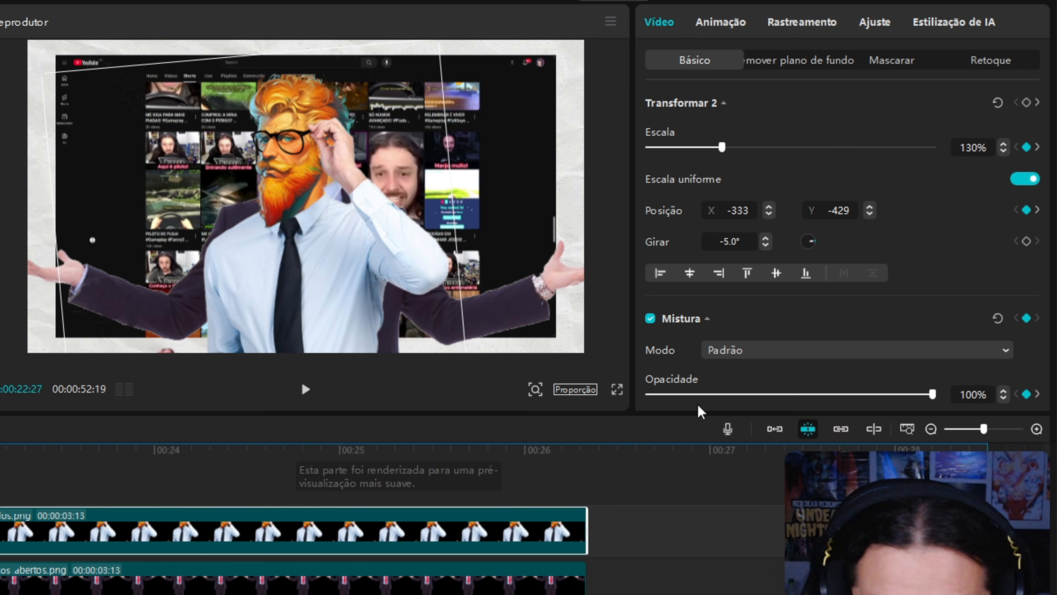
Crossfade the clips by minimizing the Issac_Oculos.png opacity at 00:00:22:27 and the Isaac_Bracos_Abertos.png opacity at 00:00:23:02
{"action": "left_click_drag", "start_coordinate": [970, 387], "coordinate": [668, 396]}
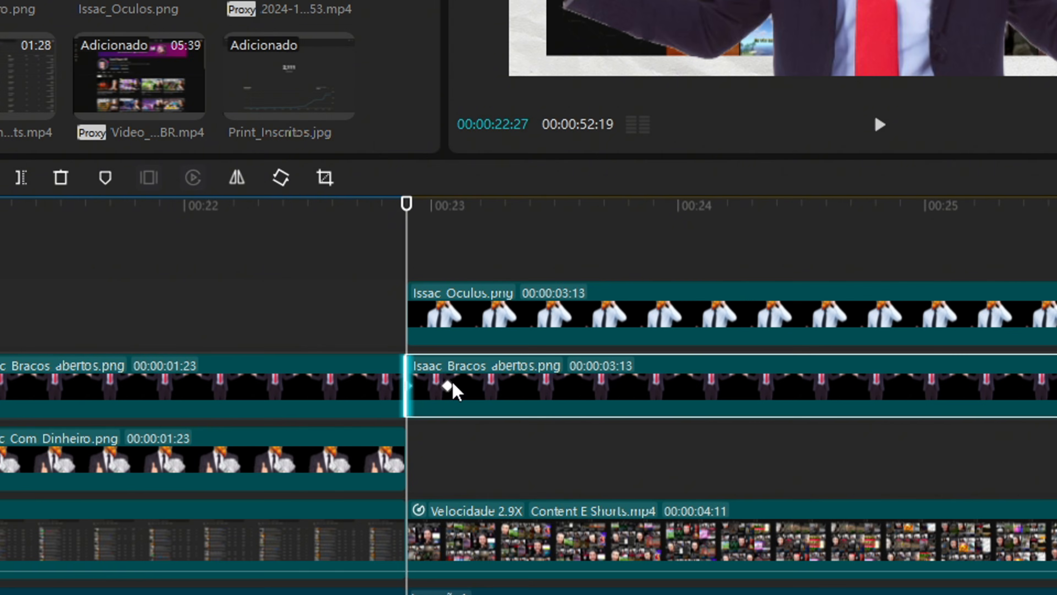
{"action": "left_click", "coordinate": [447, 386]}
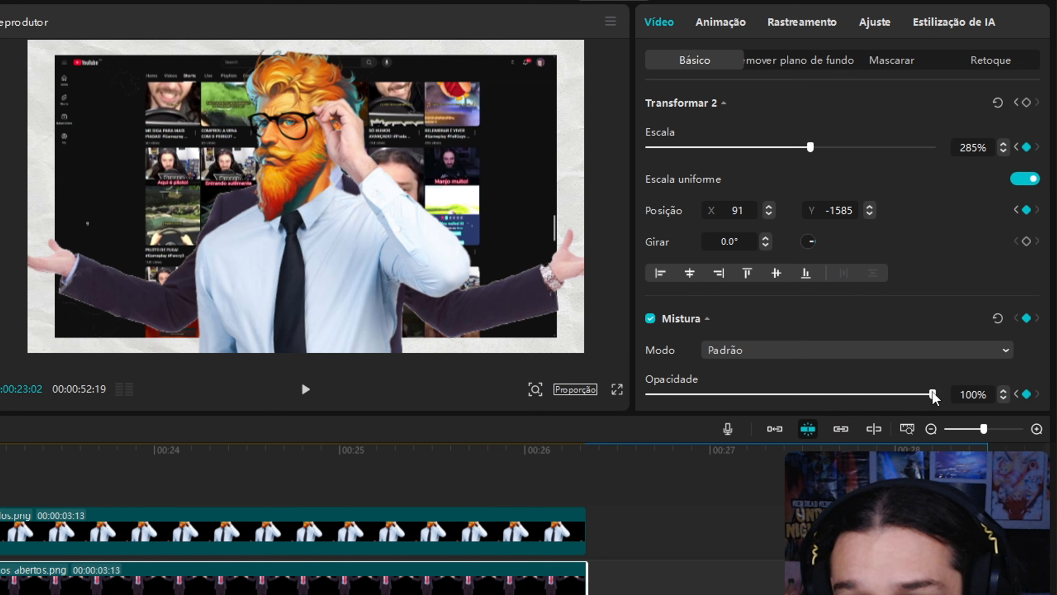
{"action": "left_click_drag", "start_coordinate": [932, 394], "coordinate": [538, 408]}
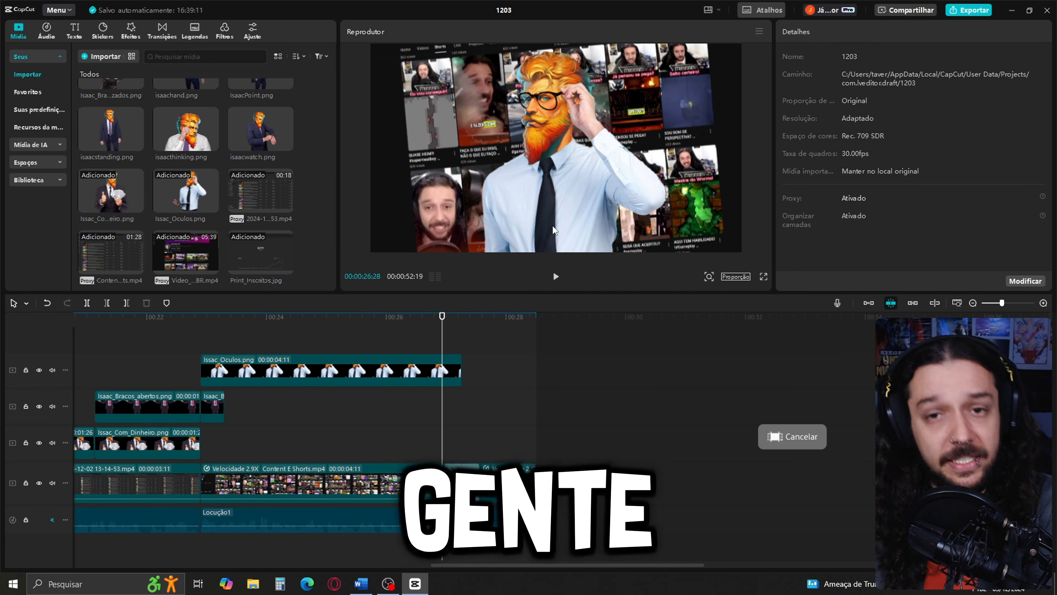
Keyframe Issac_Oculos.png at 00:00:26:23 and 00:00:26:29, move the image downward at the last keyframe, and preview the exit animation
{"action": "left_click", "coordinate": [446, 375]}
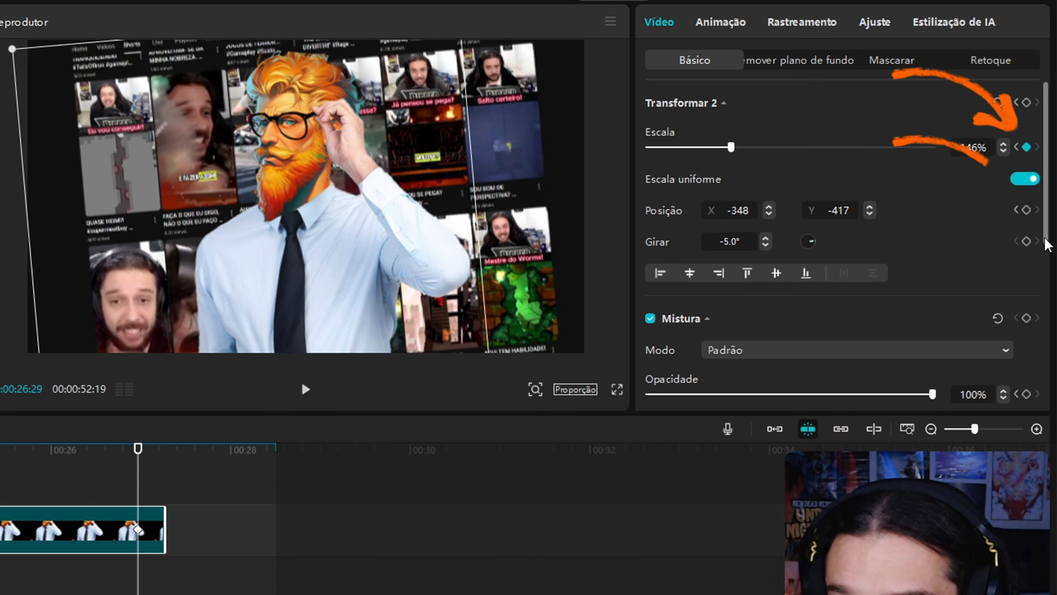
{"action": "key", "text": "Left"}
{"action": "key", "text": "Left"}
{"action": "key", "text": "Left"}
{"action": "key", "text": "Left"}
{"action": "key", "text": "Left"}
{"action": "key", "text": "Left"}
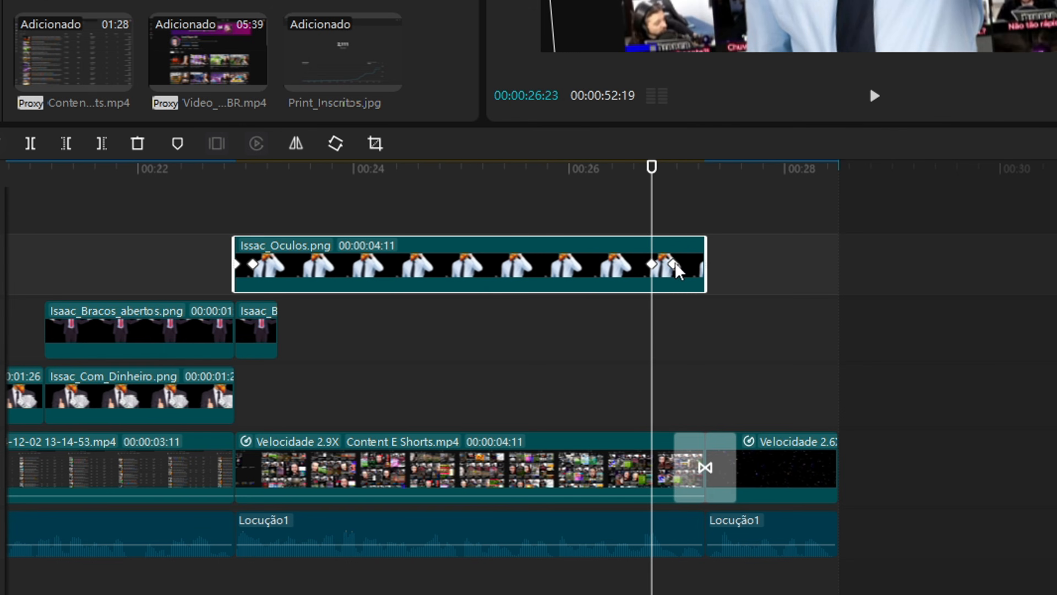
{"action": "left_click", "coordinate": [673, 265]}
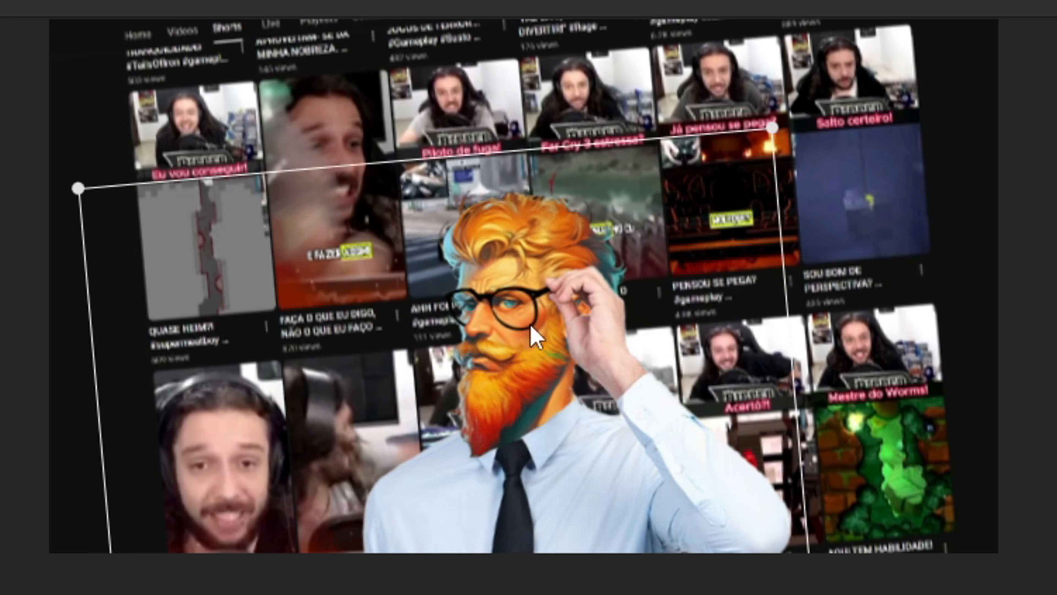
{"action": "key", "text": "space"}
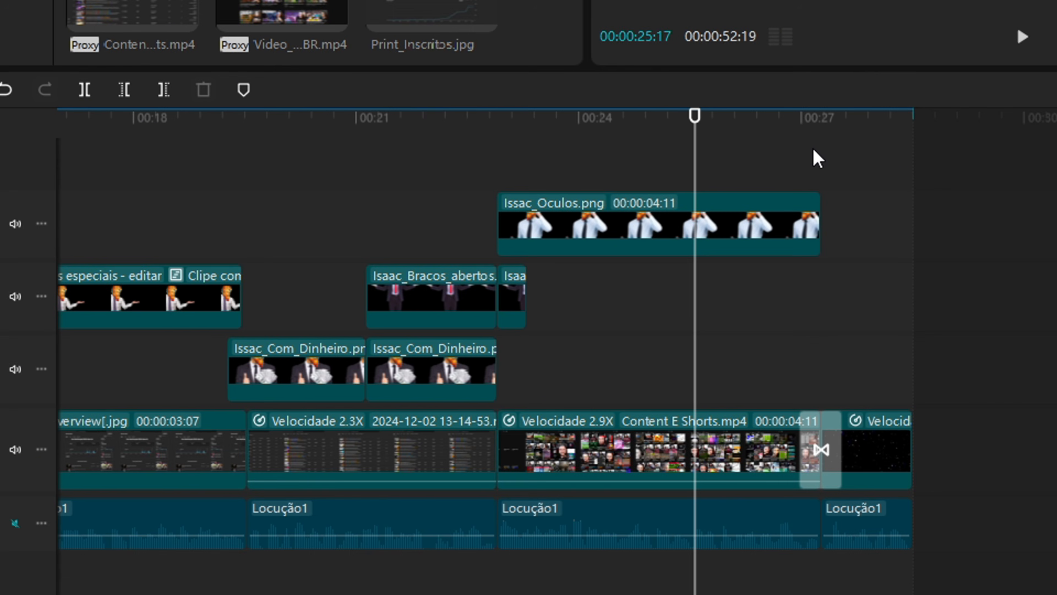
Combine the Issac_Com_Dinheiro.png, Isaac_Bracos_Abertos.png and Issac_Oculos.png segments into one compound clip
{"action": "left_click_drag", "start_coordinate": [812, 148], "coordinate": [316, 401]}
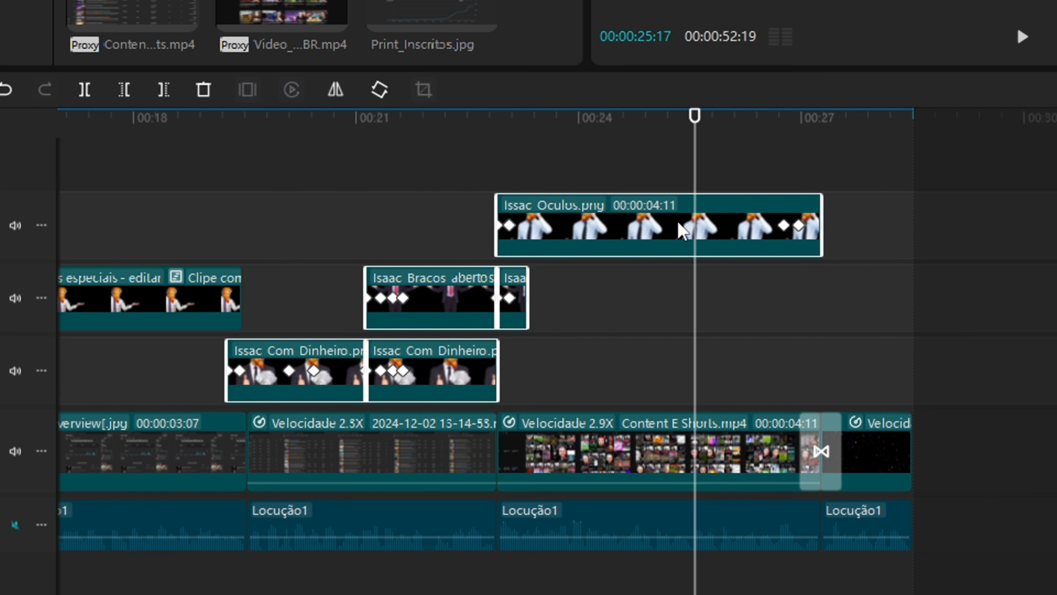
{"action": "right_click", "coordinate": [679, 222]}
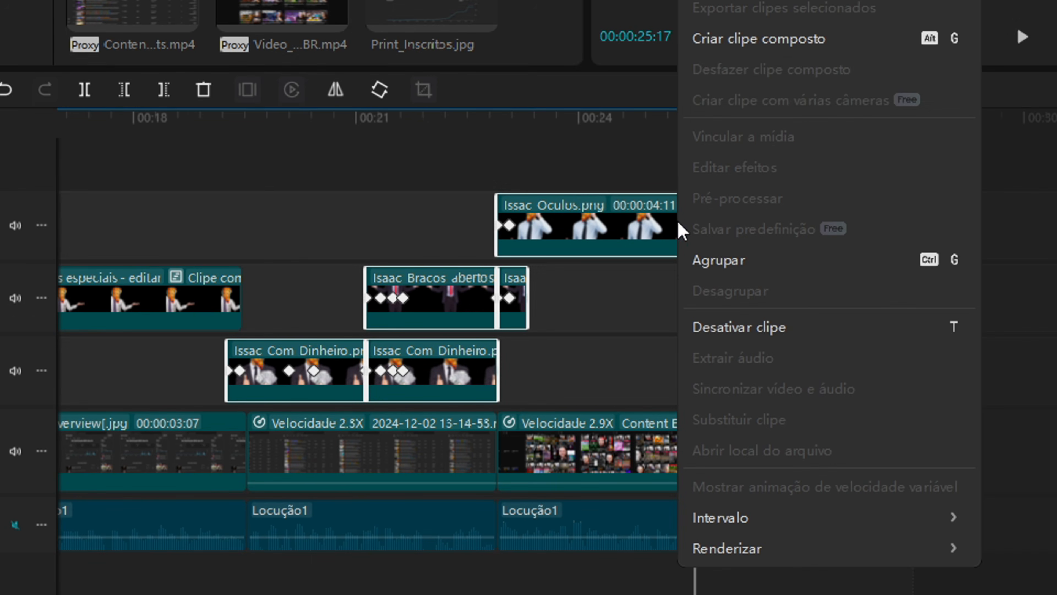
{"action": "left_click", "coordinate": [749, 49]}
Apply the Pêndulo video effect to the new compound clip and reduce its Força and Velocidade
{"action": "left_click", "coordinate": [271, 40]}
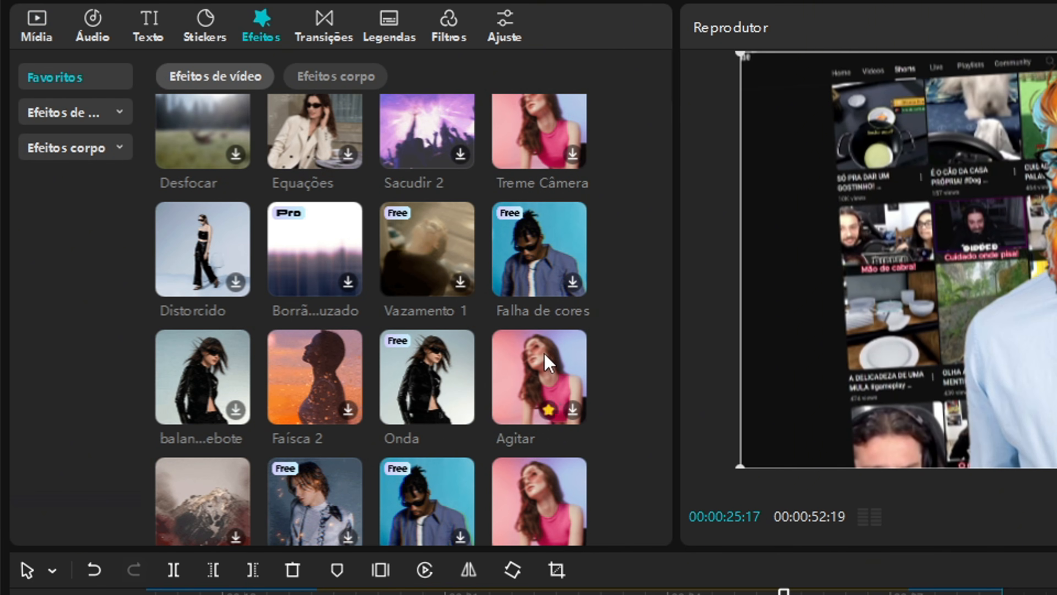
{"action": "scroll", "coordinate": [547, 362], "scroll_direction": "down", "scroll_amount": 1}
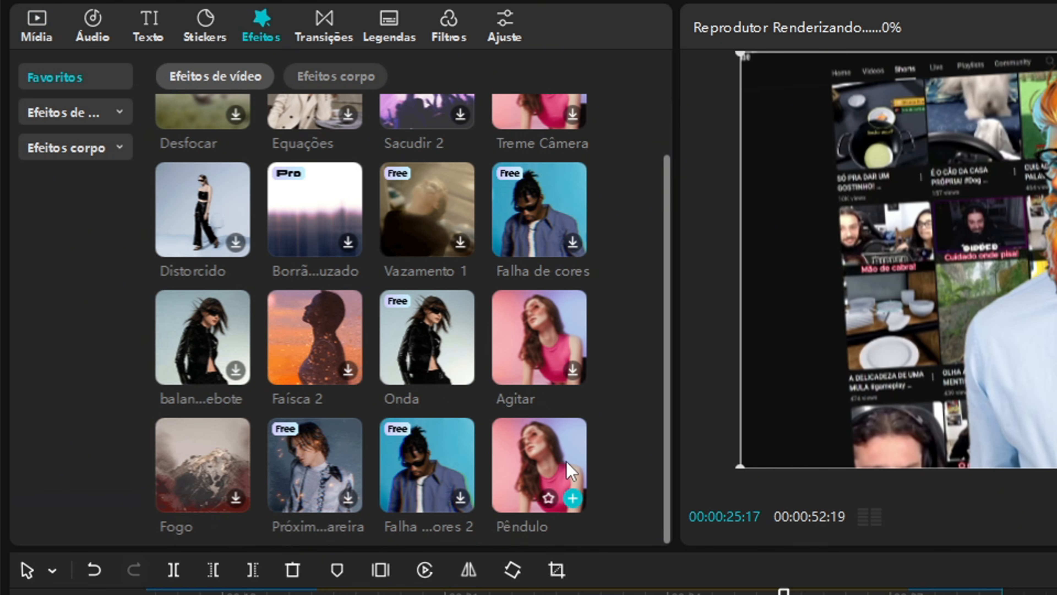
{"action": "left_click_drag", "start_coordinate": [522, 460], "coordinate": [631, 323]}
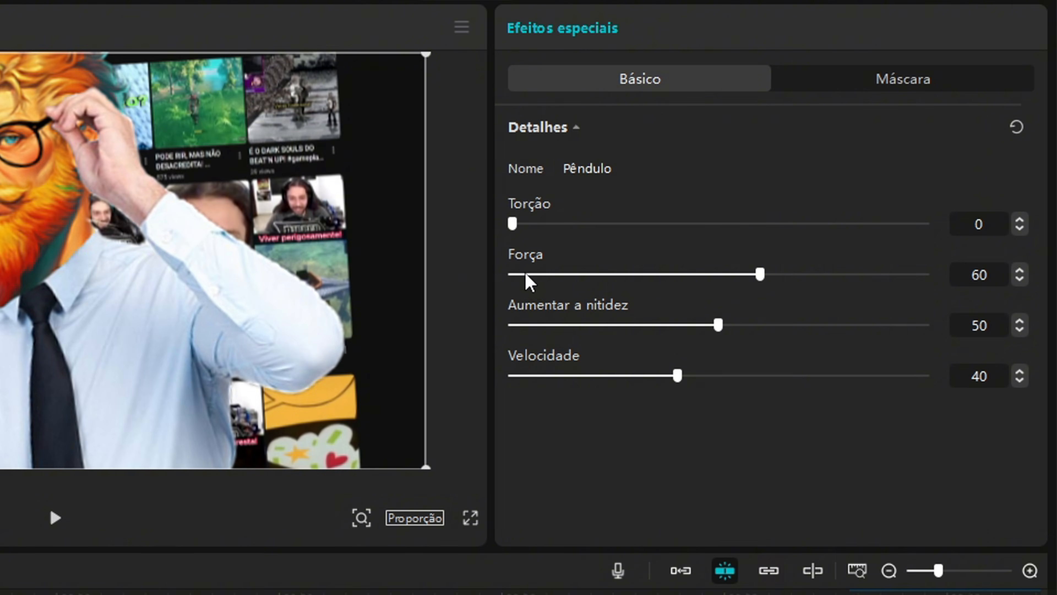
{"action": "left_click_drag", "start_coordinate": [529, 275], "coordinate": [541, 276]}
{"action": "left_click_drag", "start_coordinate": [512, 377], "coordinate": [549, 377]}
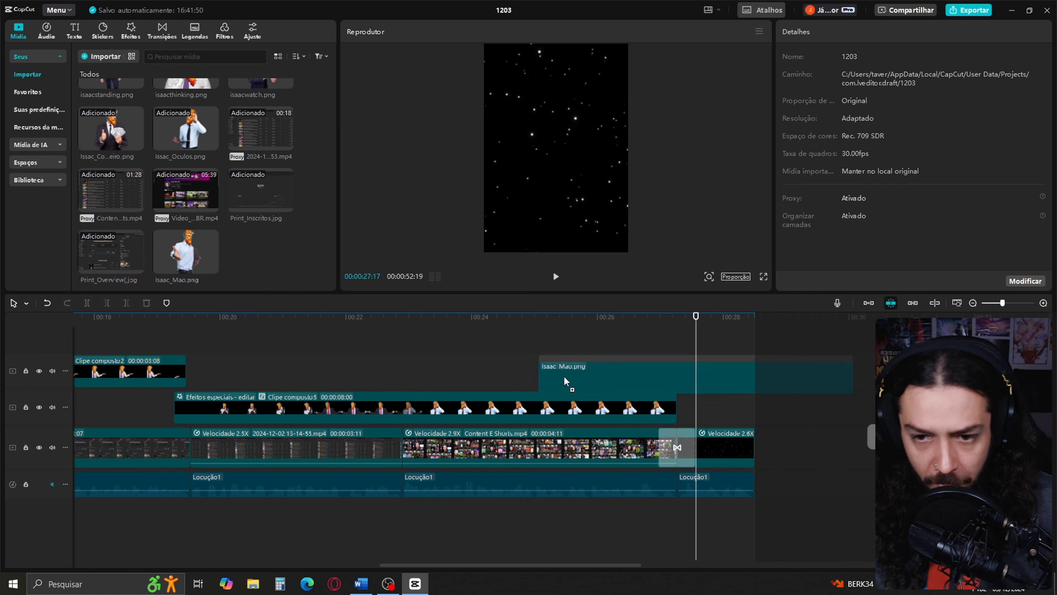
Place Isaac_Mao.png at 00:00:27:15 above the starry background, enlarge it and move it to the left side of the frame
{"action": "left_click_drag", "start_coordinate": [543, 375], "coordinate": [700, 373]}
{"action": "left_click_drag", "start_coordinate": [631, 252], "coordinate": [644, 269]}
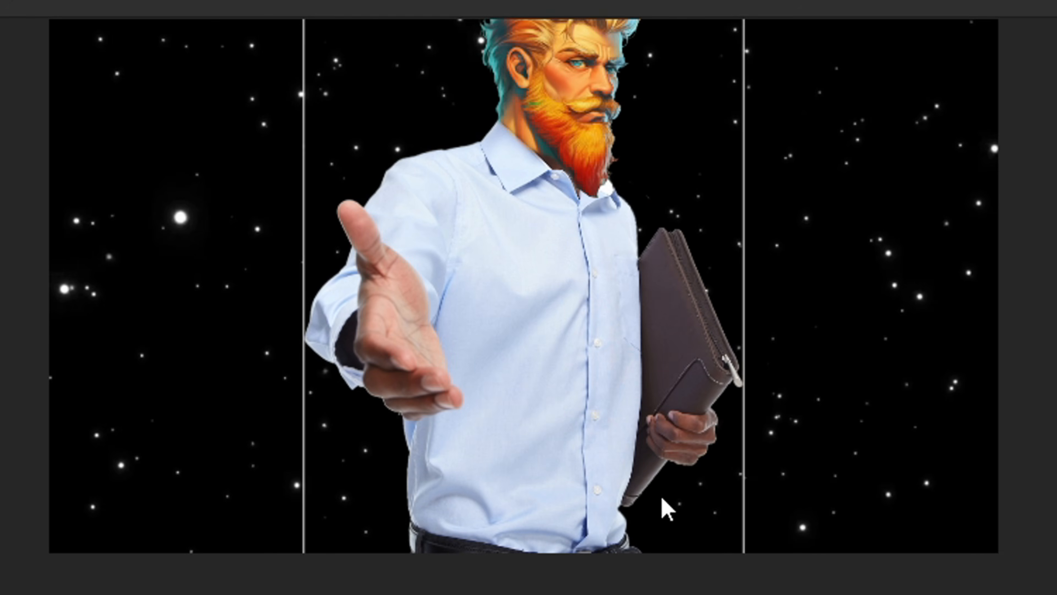
{"action": "left_click_drag", "start_coordinate": [569, 158], "coordinate": [445, 192]}
{"action": "left_click_drag", "start_coordinate": [240, 399], "coordinate": [316, 389]}
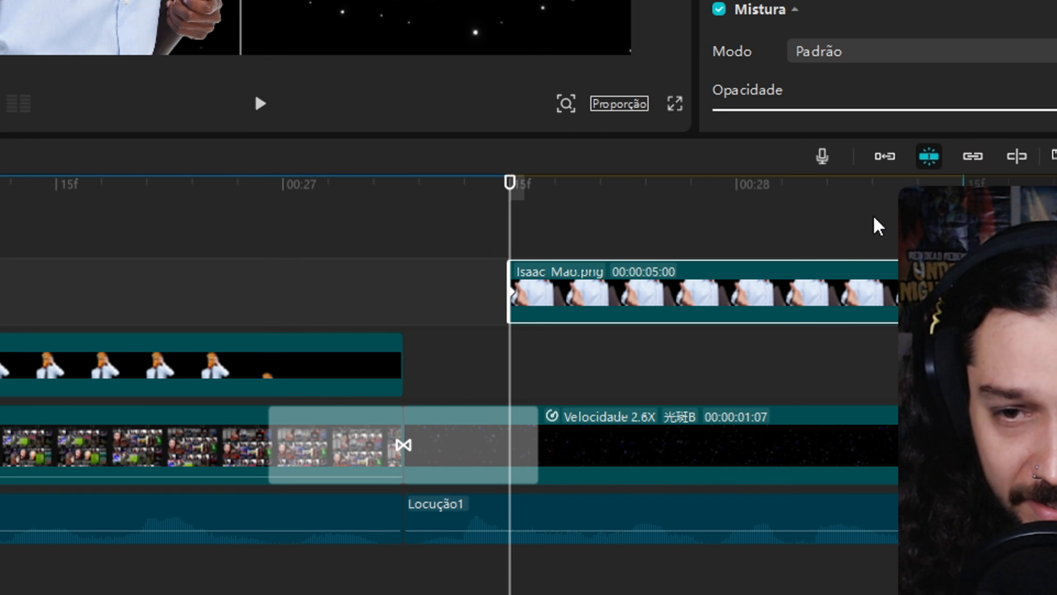
Keyframe Isaac_Mao.png at 00:00:27:15 and 00:00:27:20, move it out past the left edge at the first keyframe, and apply a decelerating preset curve
{"action": "key", "text": "Right"}
{"action": "key", "text": "Right"}
{"action": "key", "text": "Right"}
{"action": "key", "text": "Right"}
{"action": "key", "text": "Right"}
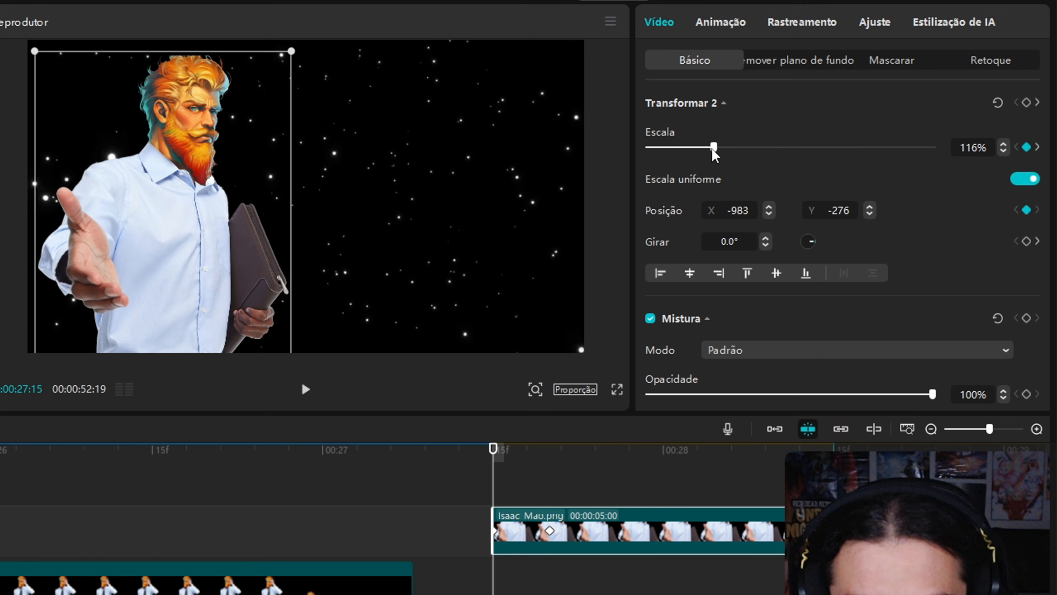
{"action": "scroll", "coordinate": [199, 231], "scroll_direction": "down", "scroll_amount": 3}
{"action": "left_click_drag", "start_coordinate": [199, 231], "coordinate": [2, 279]}
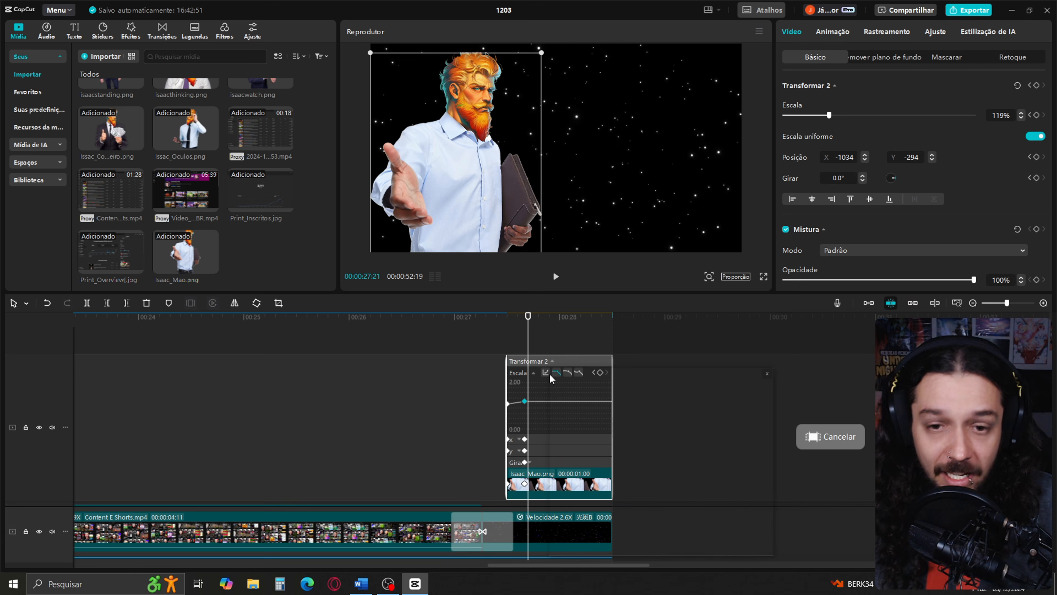
{"action": "left_click", "coordinate": [545, 372]}
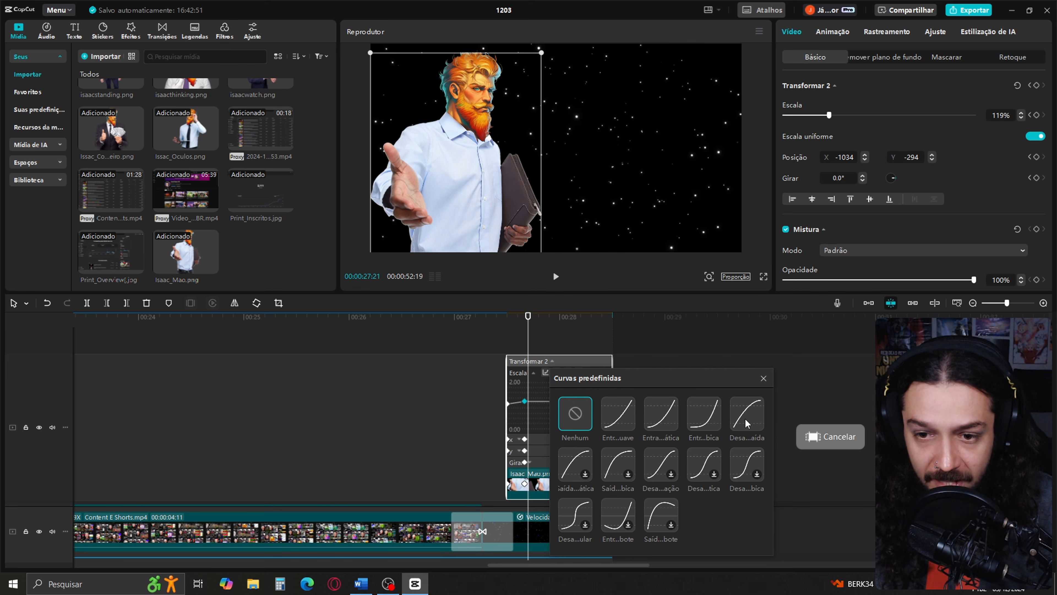
{"action": "left_click", "coordinate": [745, 421]}
Turn the Isaac_Mao.png segment into a compound clip and open the video effects library
{"action": "right_click", "coordinate": [568, 377]}
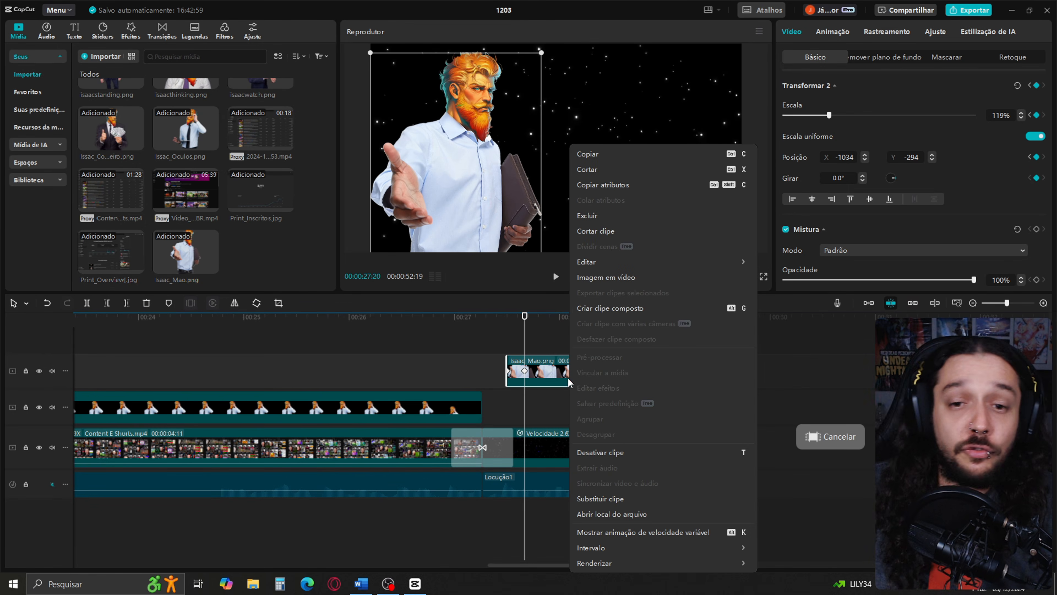
{"action": "left_click", "coordinate": [588, 311]}
{"action": "left_click", "coordinate": [130, 30]}
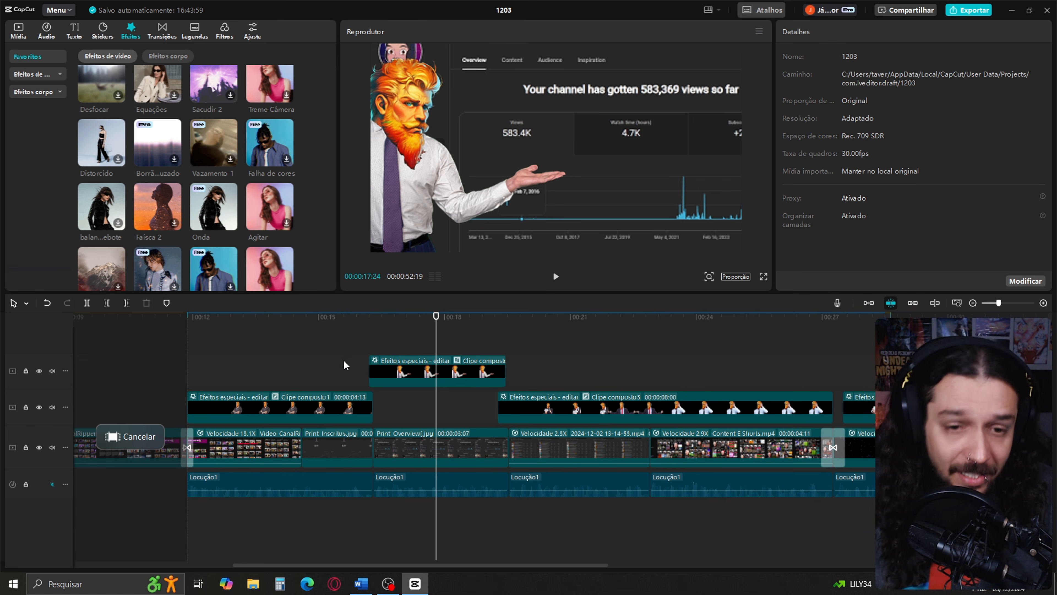
Enable Borrão de movimento on the first Isaac compound clip and adjust its Desfocar amount
{"action": "left_click", "coordinate": [297, 420]}
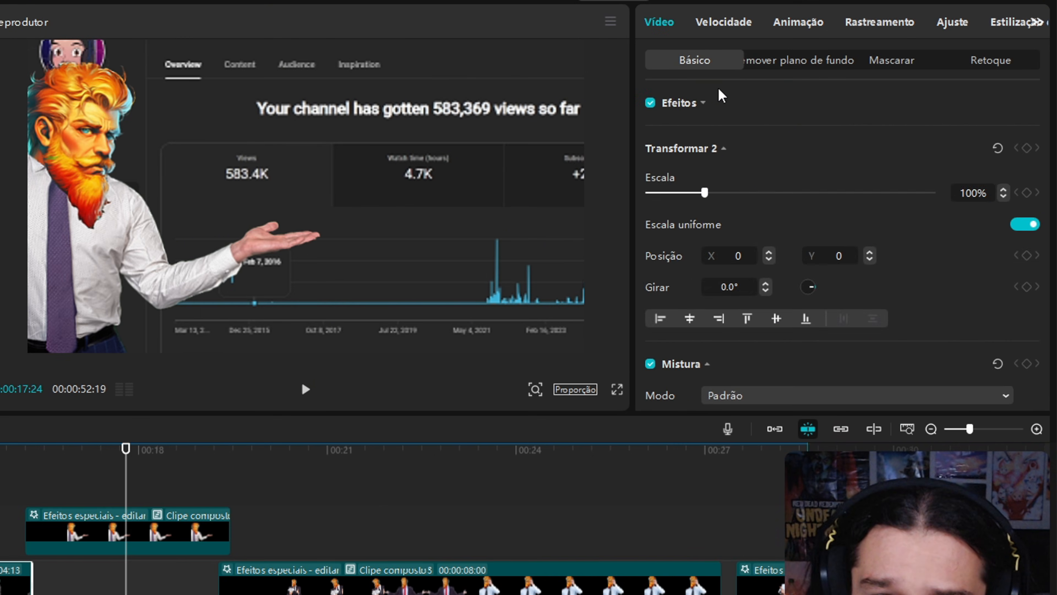
{"action": "scroll", "coordinate": [875, 136], "scroll_direction": "down", "scroll_amount": 10}
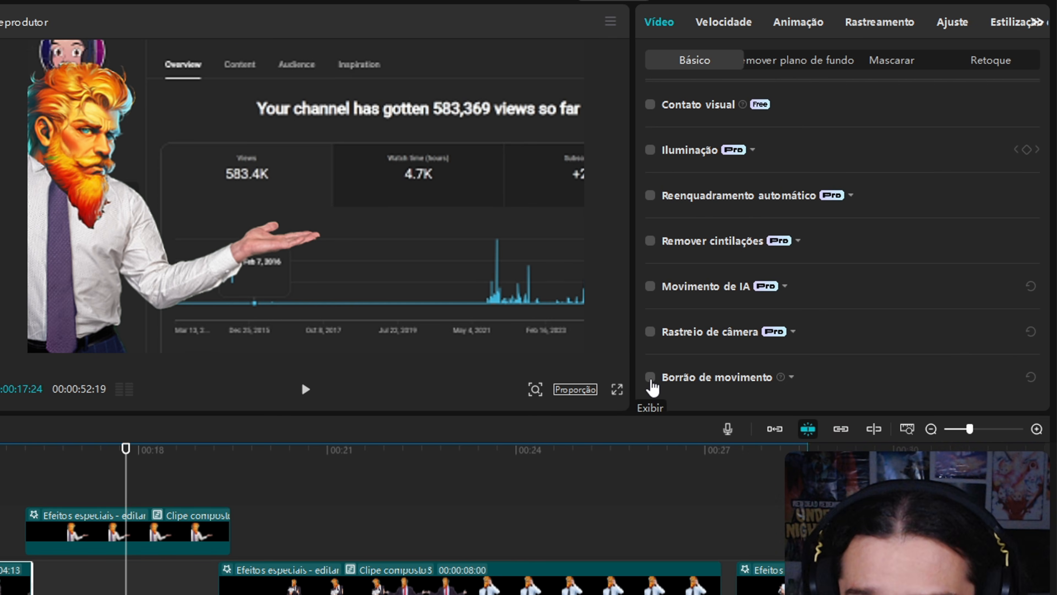
{"action": "scroll", "coordinate": [807, 309], "scroll_direction": "down", "scroll_amount": 2}
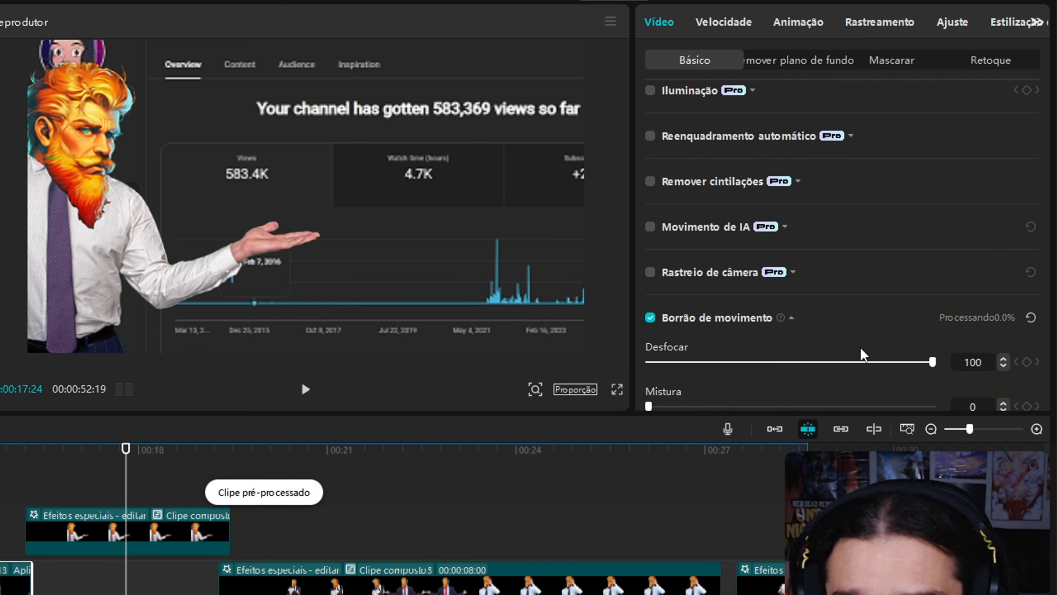
{"action": "left_click_drag", "start_coordinate": [843, 365], "coordinate": [848, 365]}
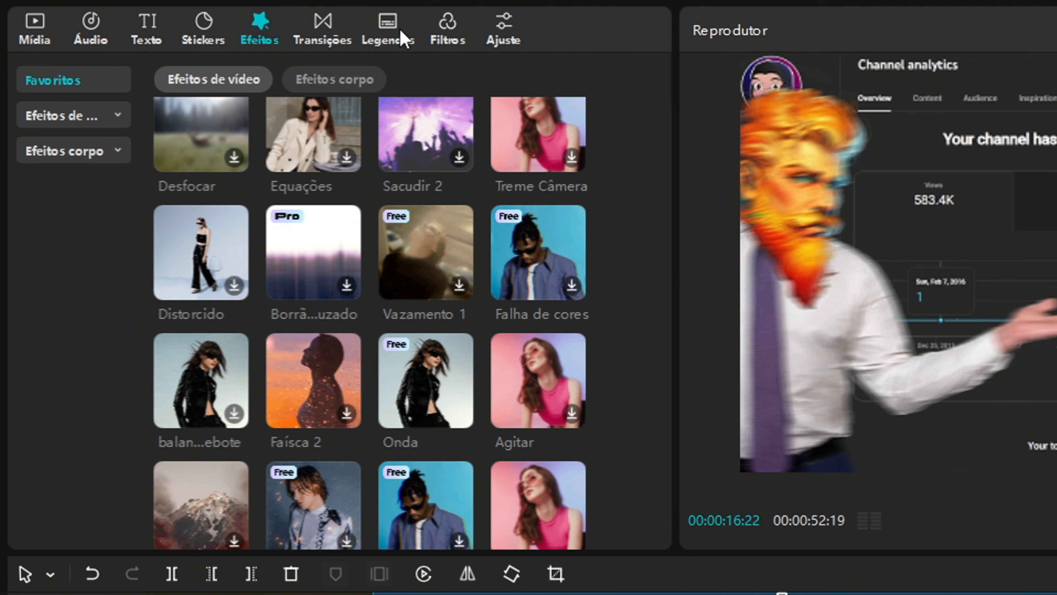
Generate automatic captions for the narration with Português (Brasil) as the source language
{"action": "left_click", "coordinate": [393, 38]}
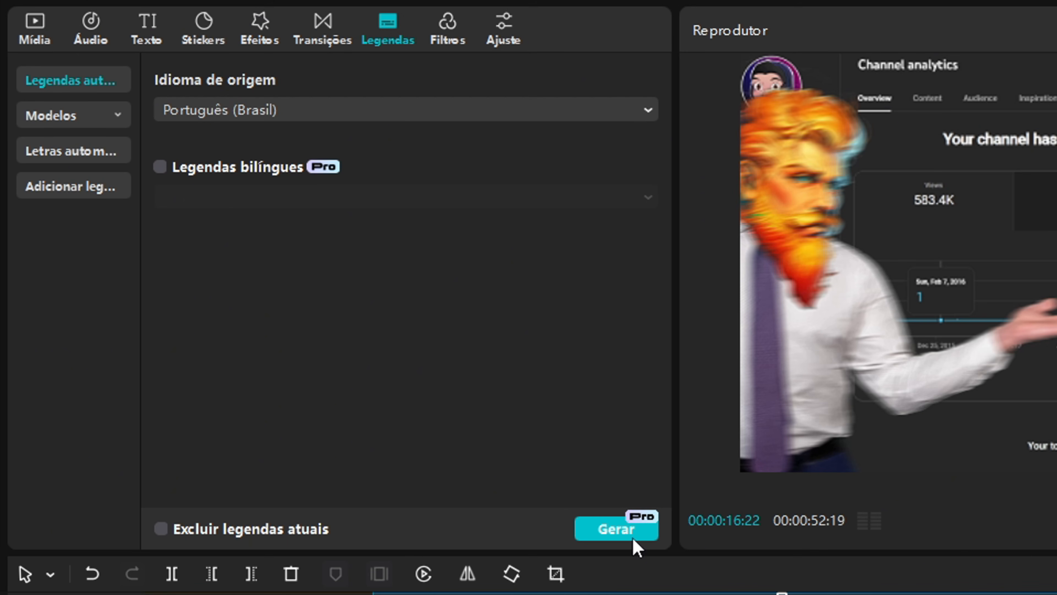
{"action": "left_click", "coordinate": [612, 537]}
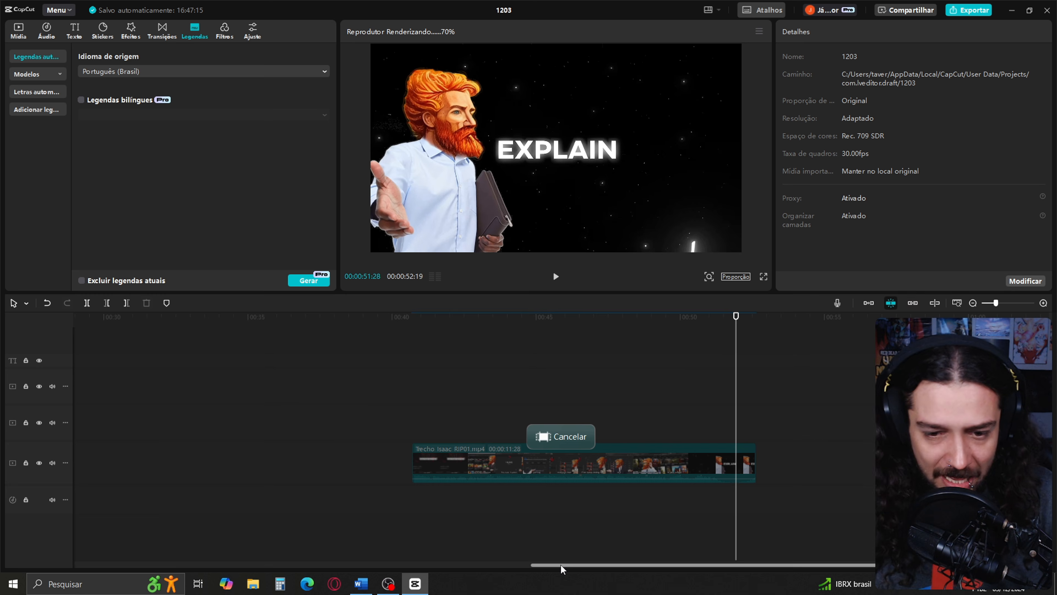
{"action": "left_click_drag", "start_coordinate": [560, 565], "coordinate": [245, 565]}
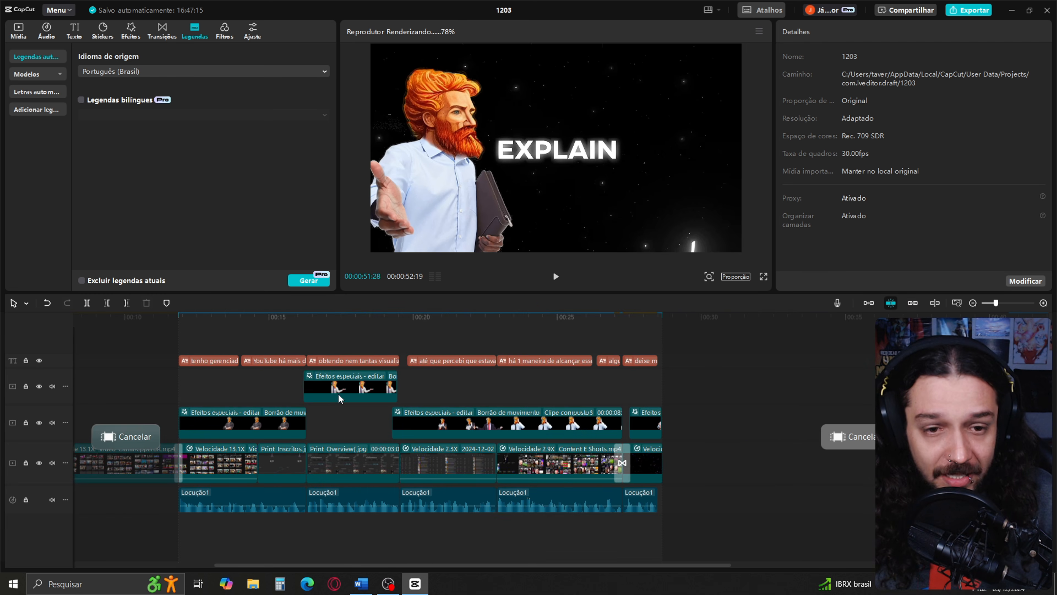
Select the caption "obtendo nem tantas visualizações assim" and apply a free "The quick" text template to all captions
{"action": "left_click", "coordinate": [336, 348]}
{"action": "left_click", "coordinate": [336, 360]}
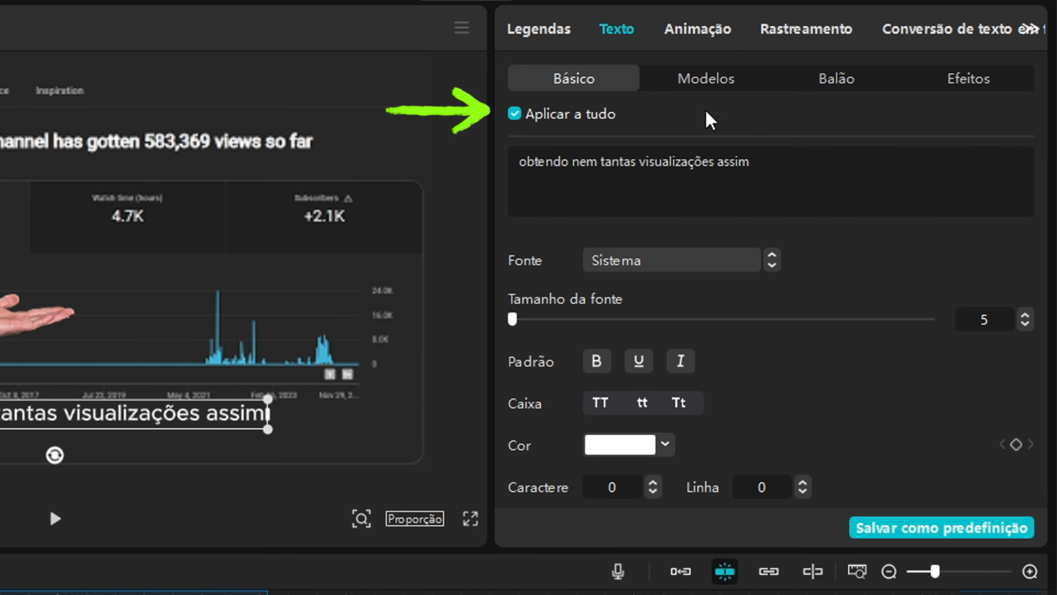
{"action": "left_click", "coordinate": [716, 83]}
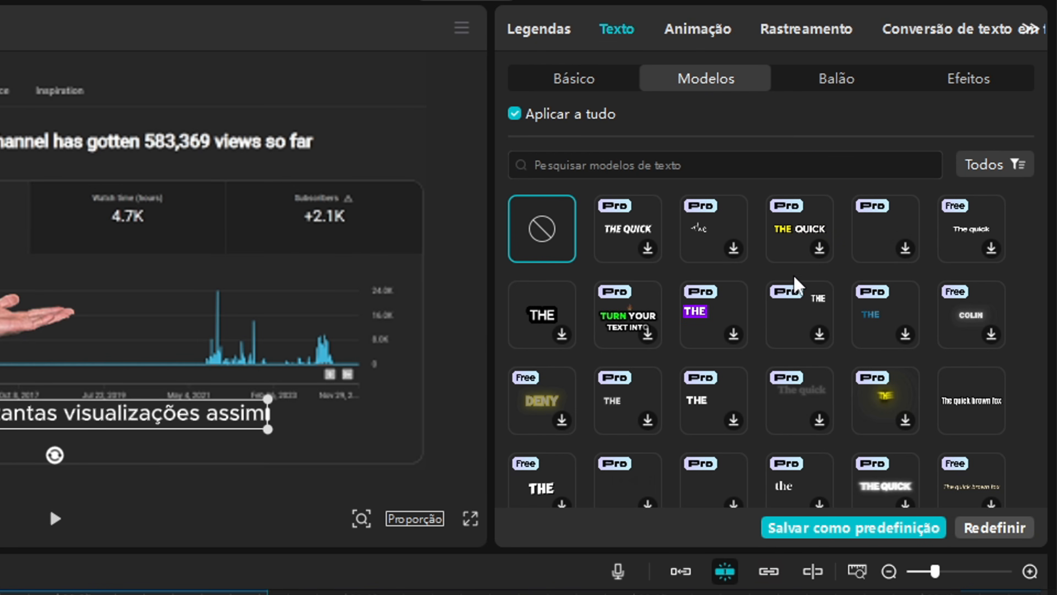
{"action": "left_click", "coordinate": [975, 246]}
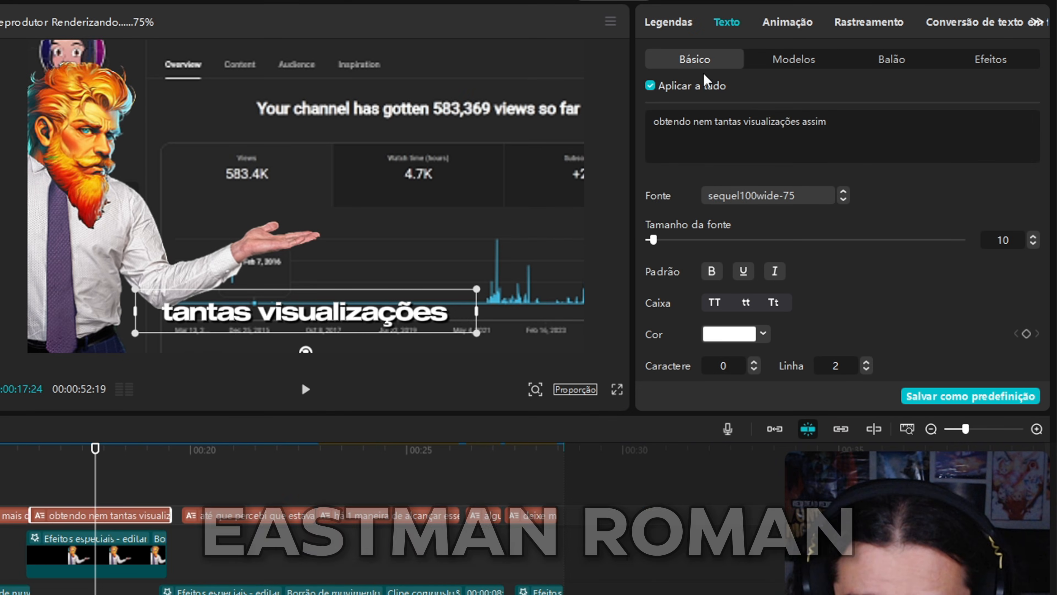
Set all captions to the Eastman Roman Bd font, adjust their shadow, and move them lower in the frame
{"action": "left_click", "coordinate": [767, 199]}
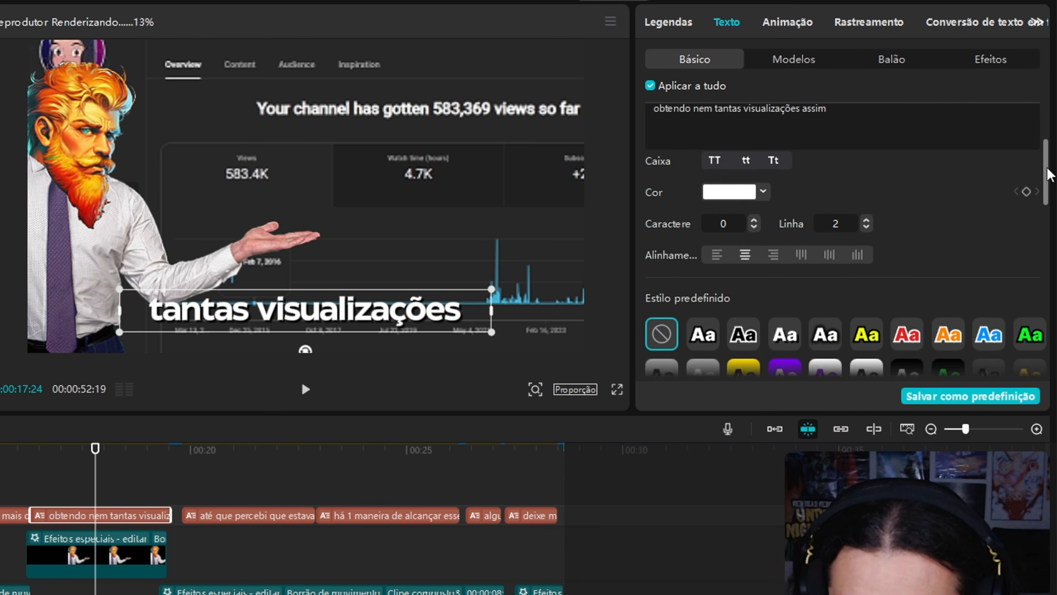
{"action": "left_click_drag", "start_coordinate": [1047, 167], "coordinate": [1037, 331]}
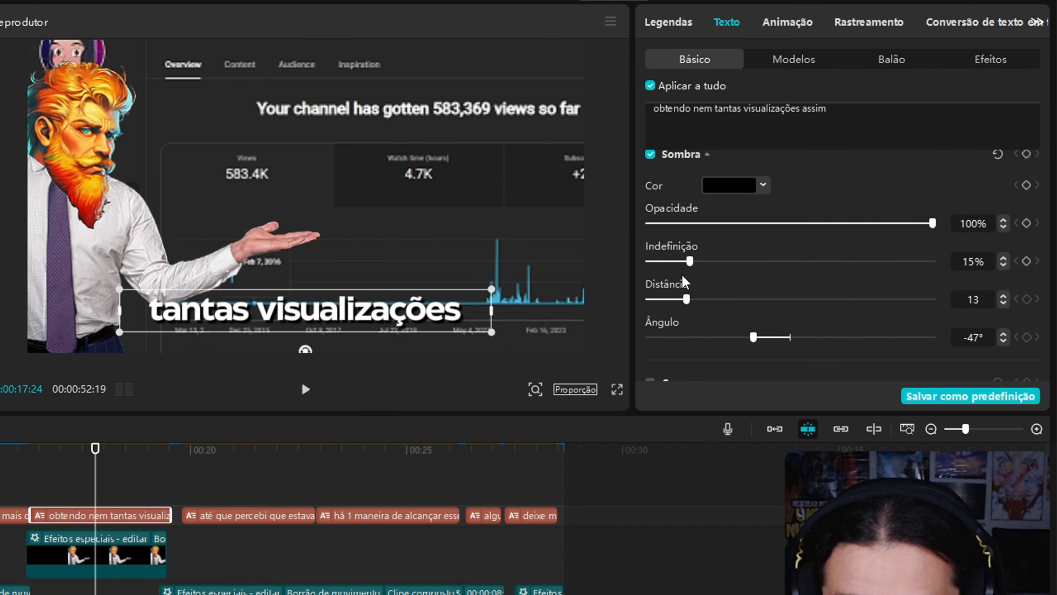
{"action": "scroll", "coordinate": [915, 290], "scroll_direction": "up", "scroll_amount": 5}
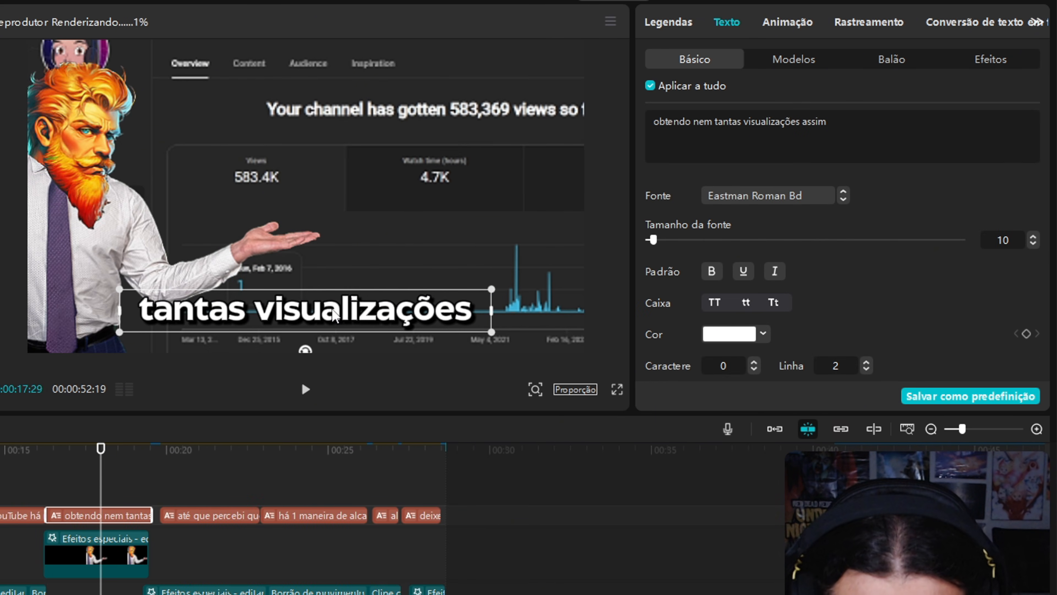
{"action": "left_click_drag", "start_coordinate": [332, 316], "coordinate": [330, 321]}
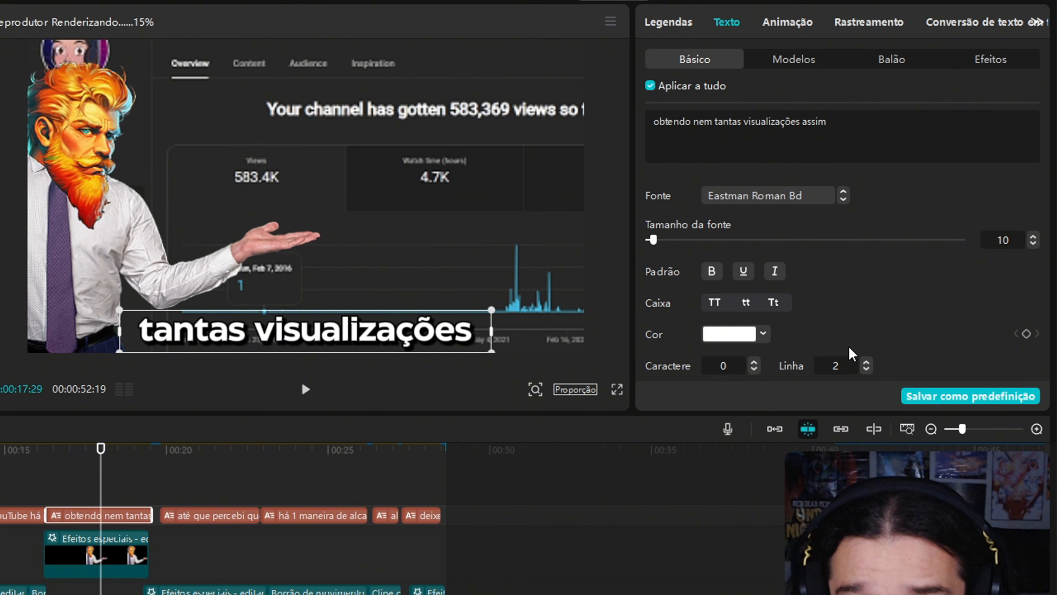
Stop applying edits to all captions, insert "um" before "canal" in the first caption, and make "gameplay" uppercase
{"action": "left_click", "coordinate": [650, 85]}
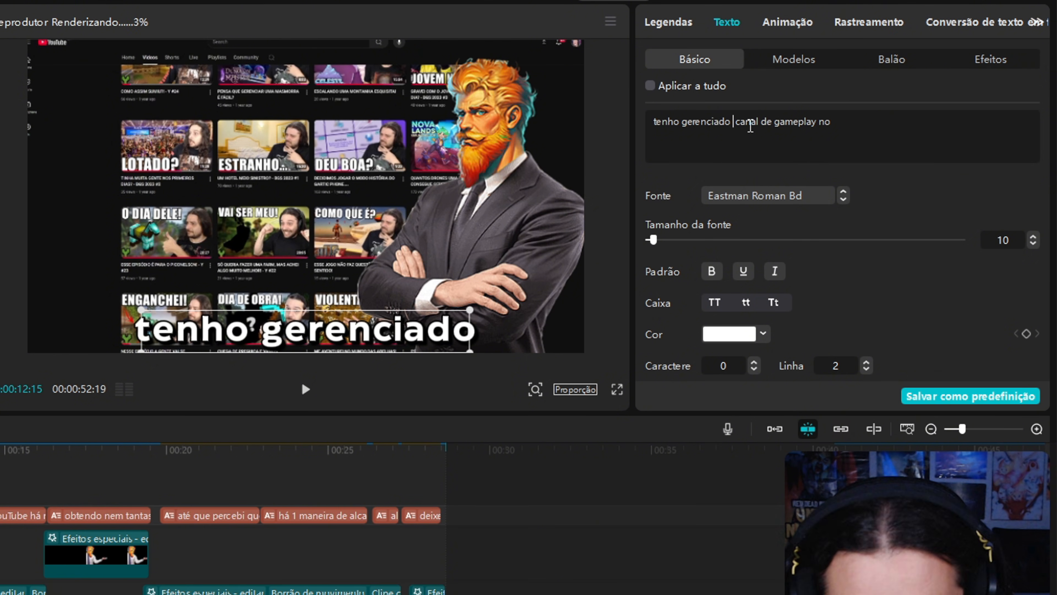
{"action": "type", "text": "um"}
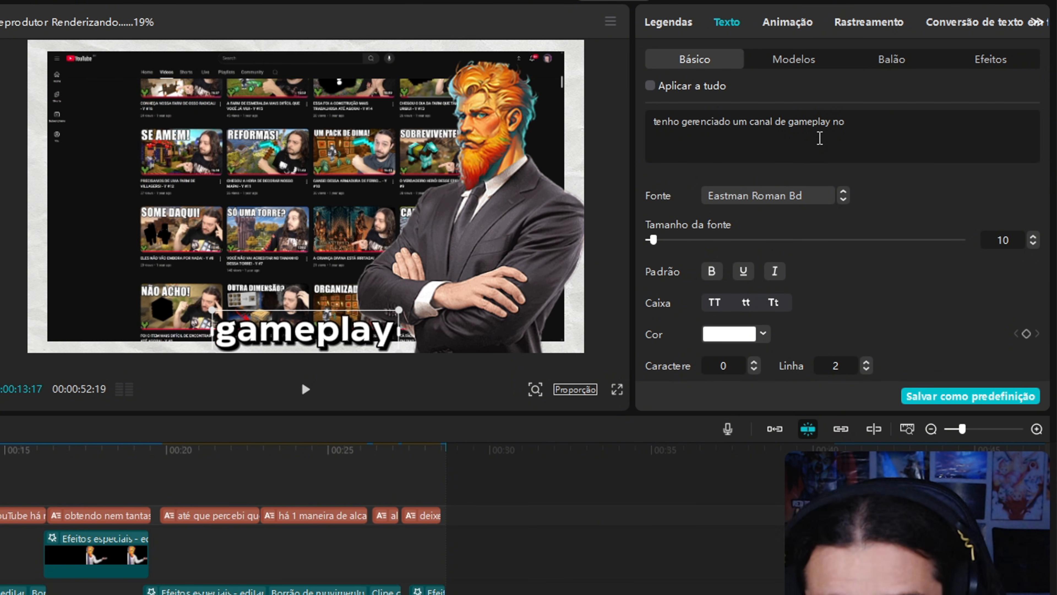
{"action": "double_click", "coordinate": [805, 122]}
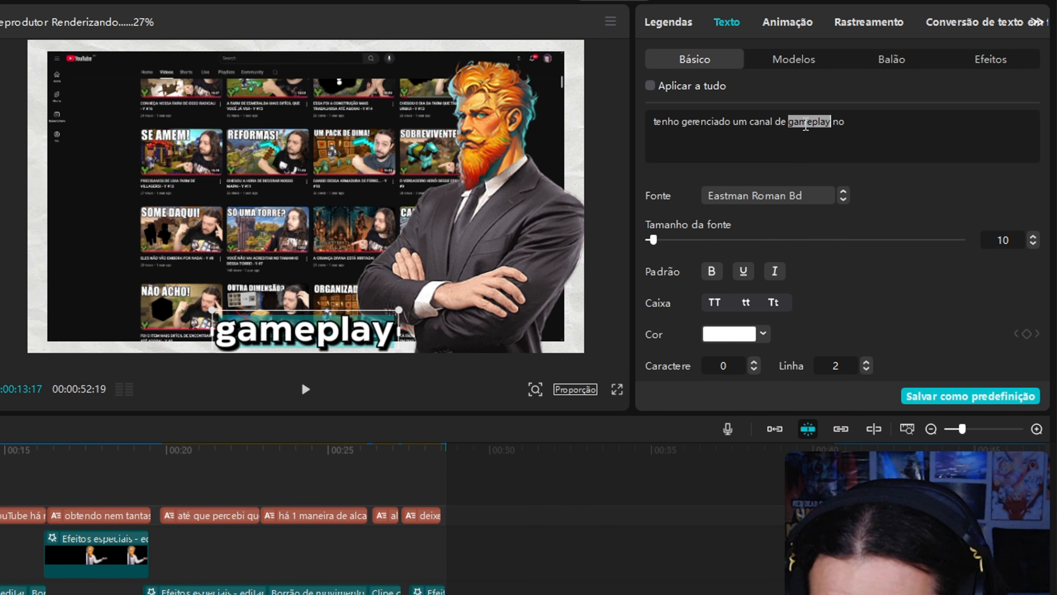
{"action": "left_click", "coordinate": [714, 303]}
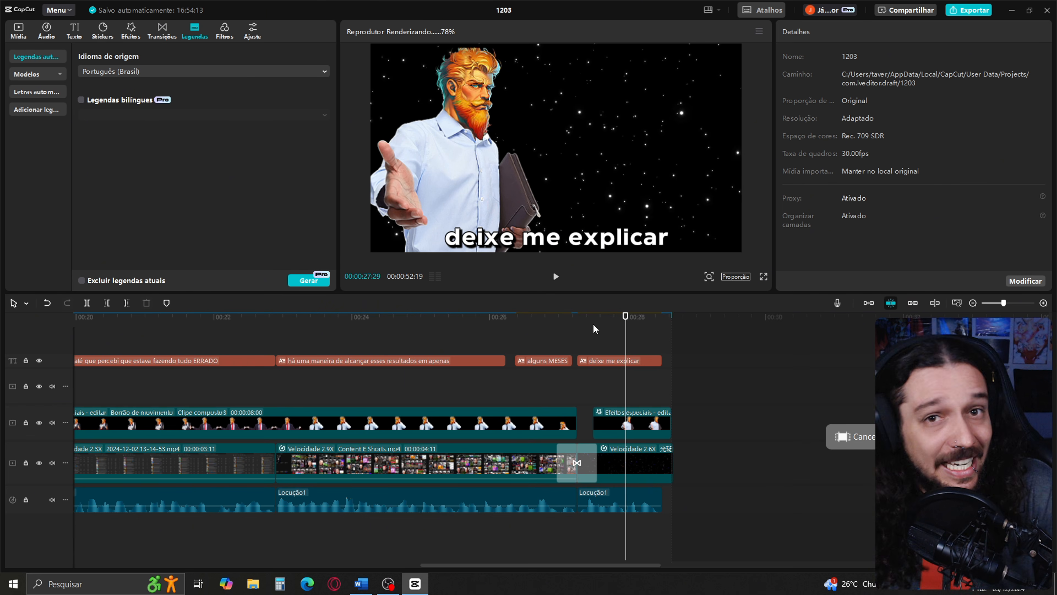
Split the caption "deixe me explicar" into three separate captions: "deixe", "me" and "explicar"
{"action": "left_click", "coordinate": [617, 360]}
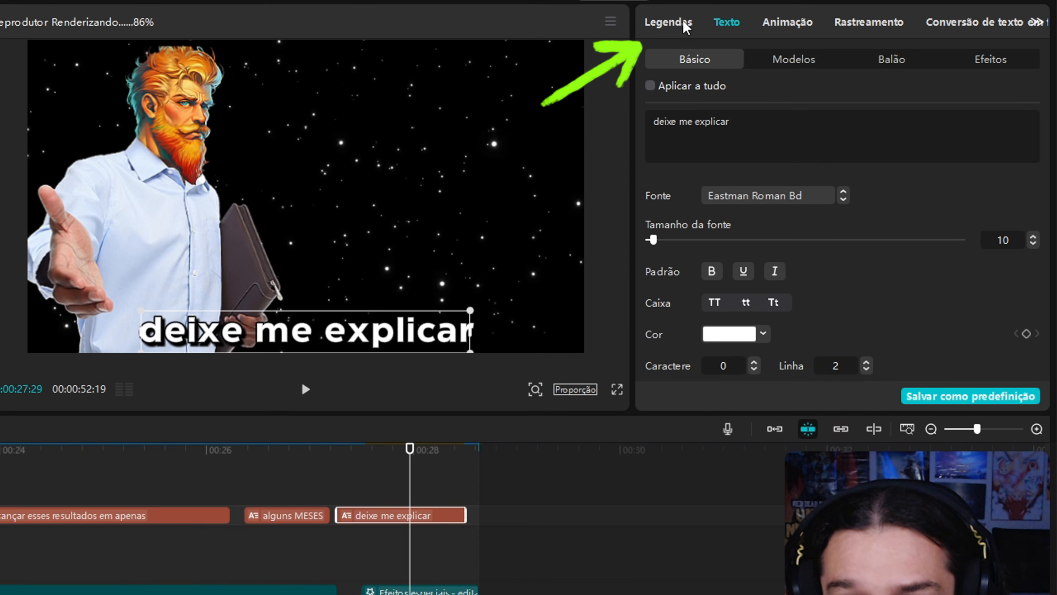
{"action": "left_click", "coordinate": [685, 24]}
{"action": "left_click", "coordinate": [700, 339]}
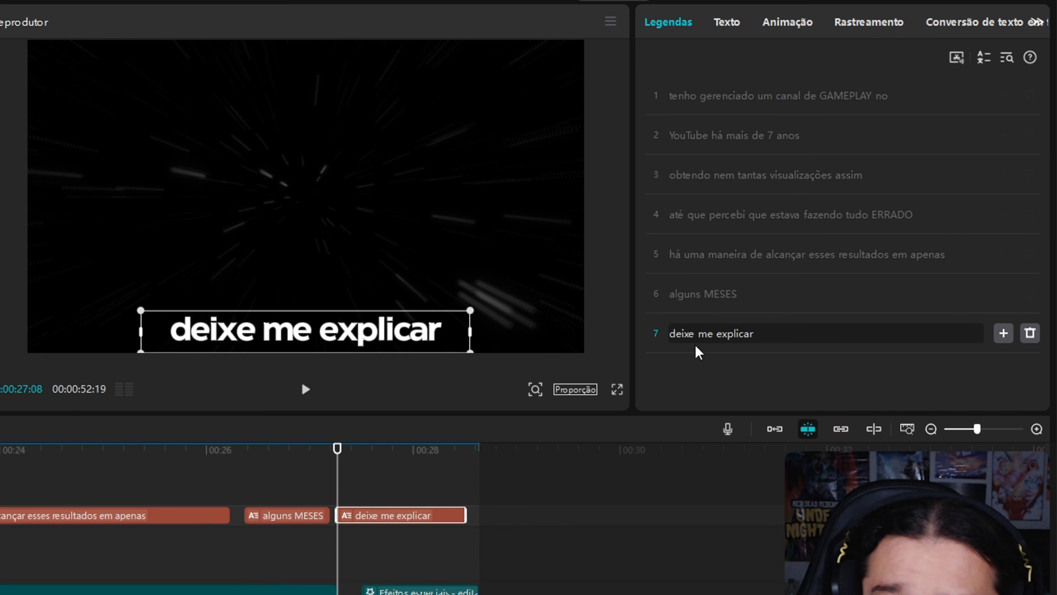
{"action": "key", "text": "BackSpace"}
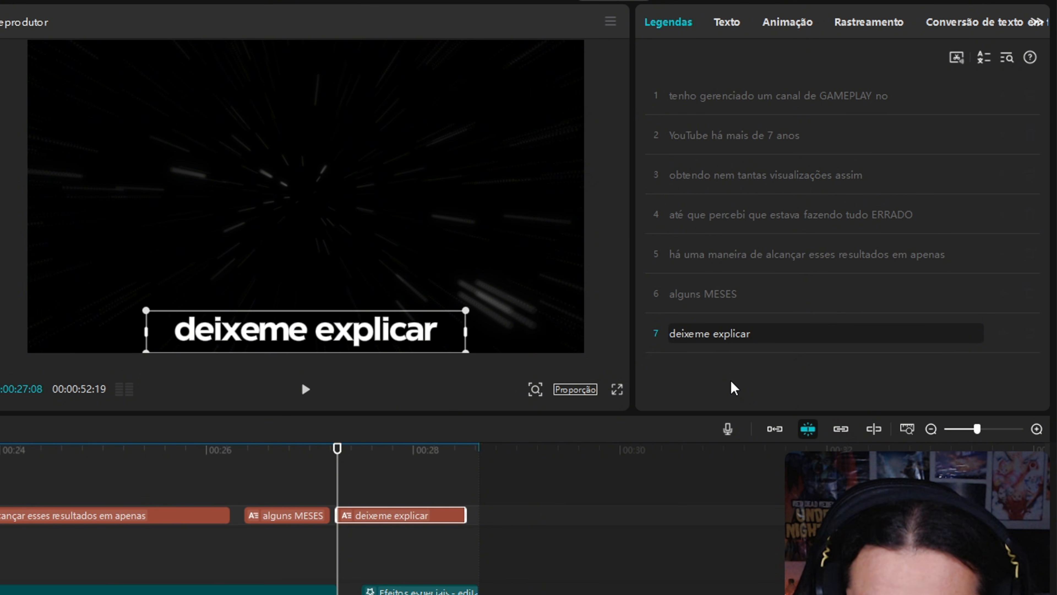
{"action": "key", "text": "Return"}
{"action": "left_click", "coordinate": [689, 374]}
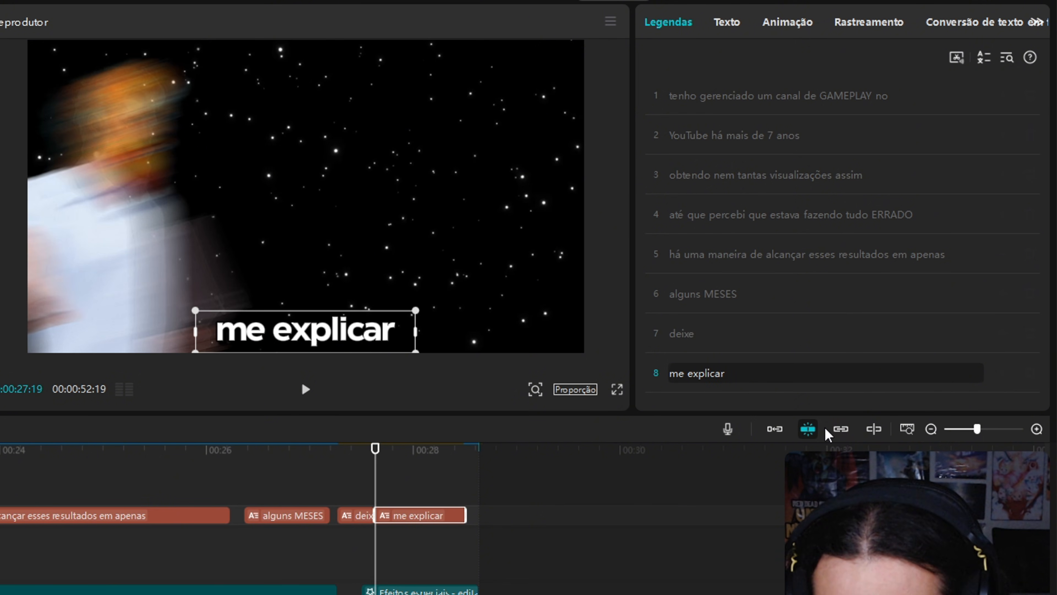
{"action": "key", "text": "BackSpace"}
{"action": "key", "text": "Return"}
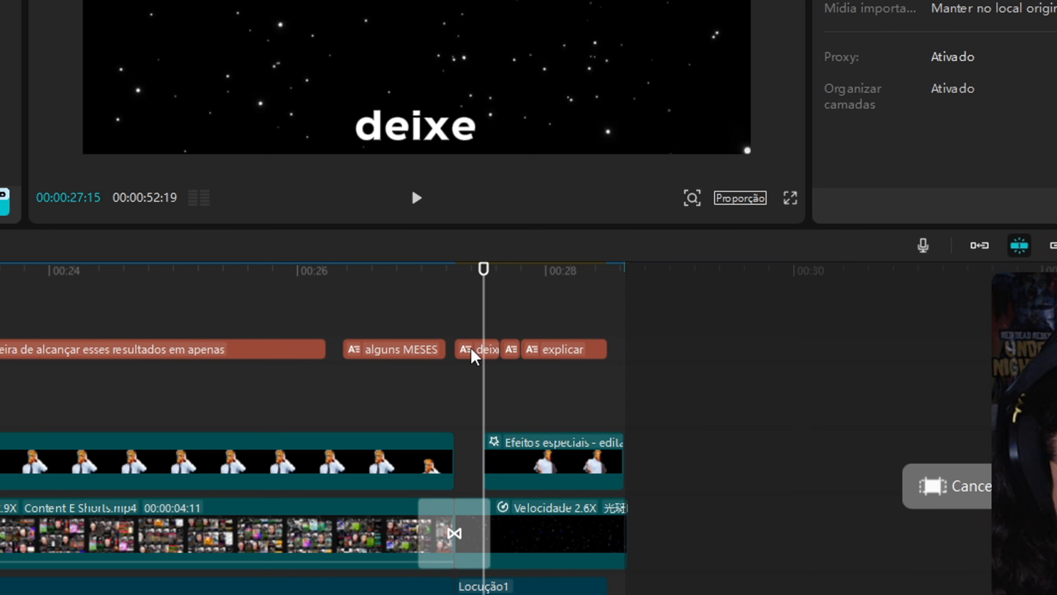
Select the three captions "deixe", "me" and "explicar" together and centre them vertically by setting their Y position to 0
{"action": "left_click", "coordinate": [472, 354]}
{"action": "left_click", "coordinate": [512, 350]}
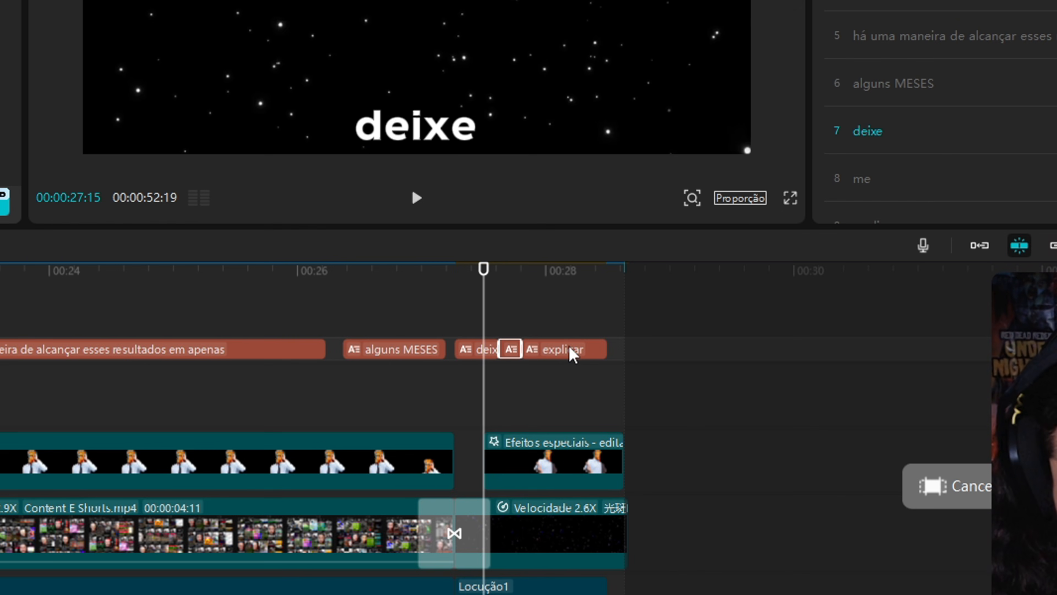
{"action": "left_click", "coordinate": [573, 352]}
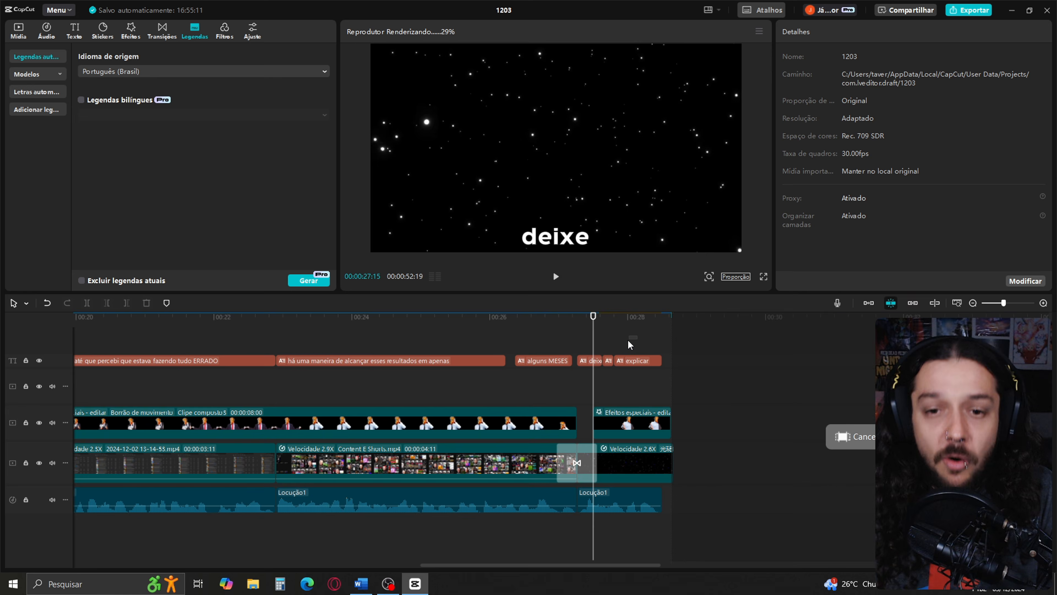
{"action": "left_click", "coordinate": [547, 319]}
{"action": "left_click_drag", "start_coordinate": [628, 340], "coordinate": [589, 374]}
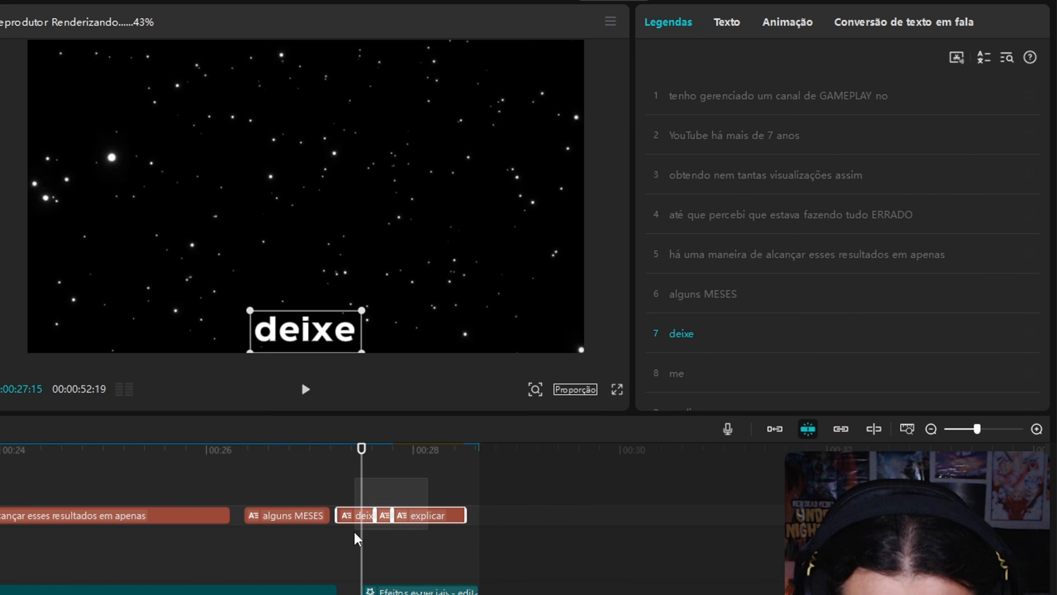
{"action": "left_click_drag", "start_coordinate": [356, 537], "coordinate": [357, 535]}
{"action": "left_click", "coordinate": [726, 22]}
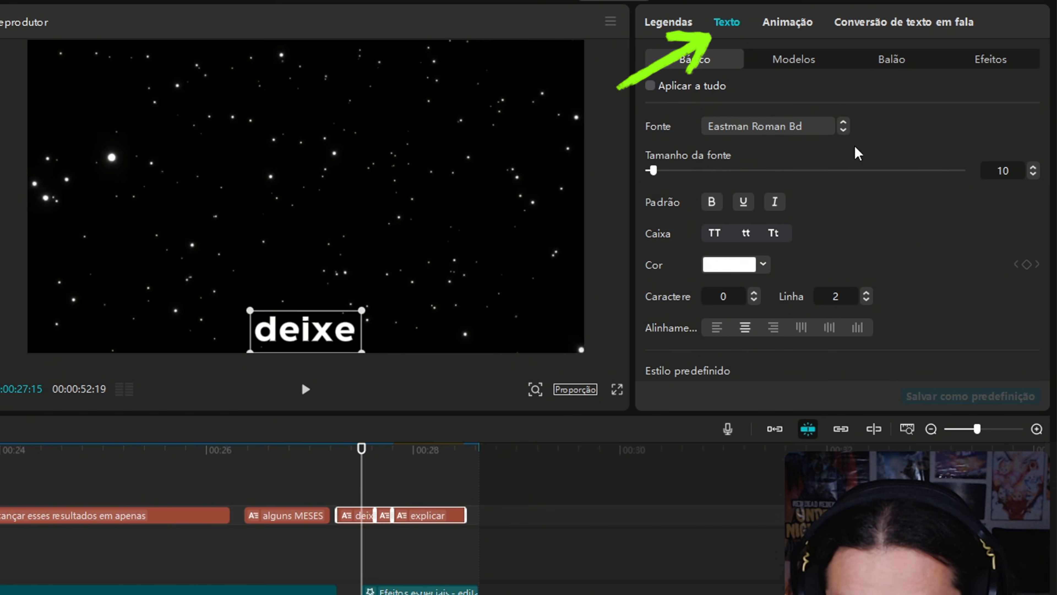
{"action": "scroll", "coordinate": [873, 259], "scroll_direction": "down", "scroll_amount": 5}
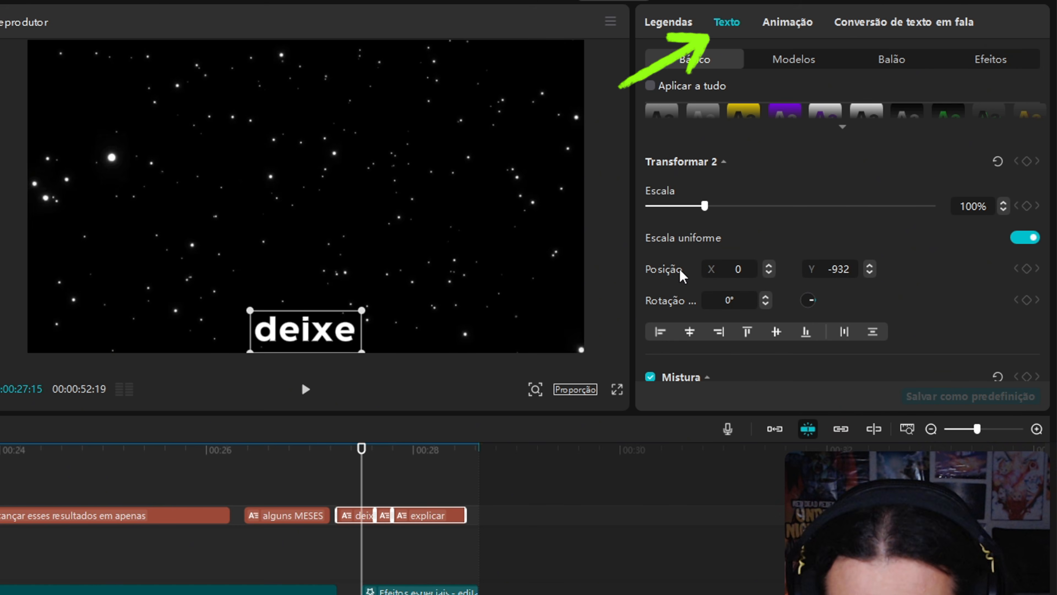
{"action": "key", "text": "Return"}
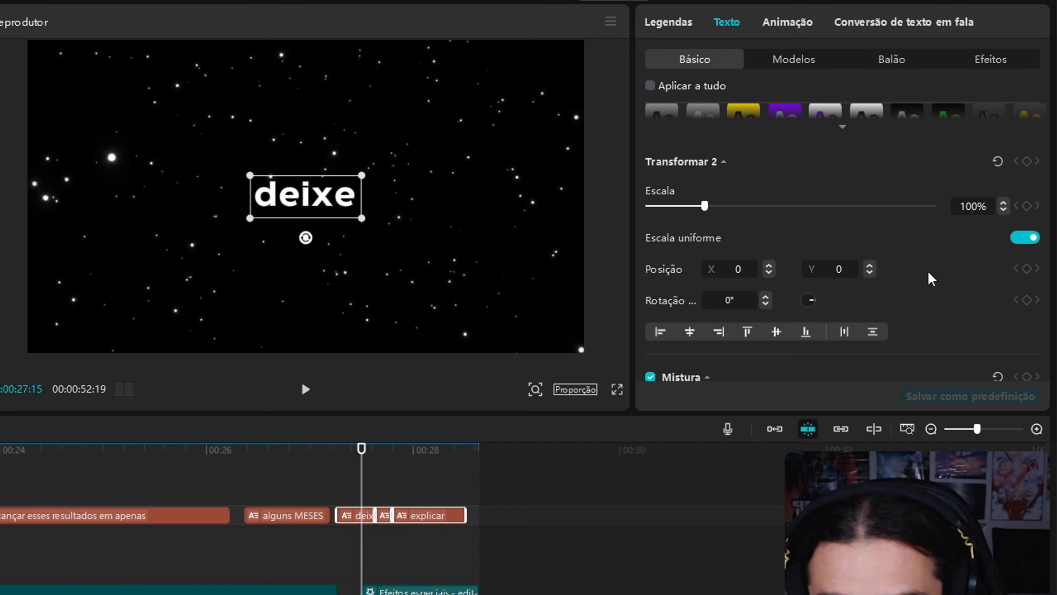
Make the captions "deixe", "me" and "explicar" uppercase and set their font size to 12
{"action": "scroll", "coordinate": [945, 171], "scroll_direction": "up", "scroll_amount": 5}
{"action": "left_click", "coordinate": [714, 302]}
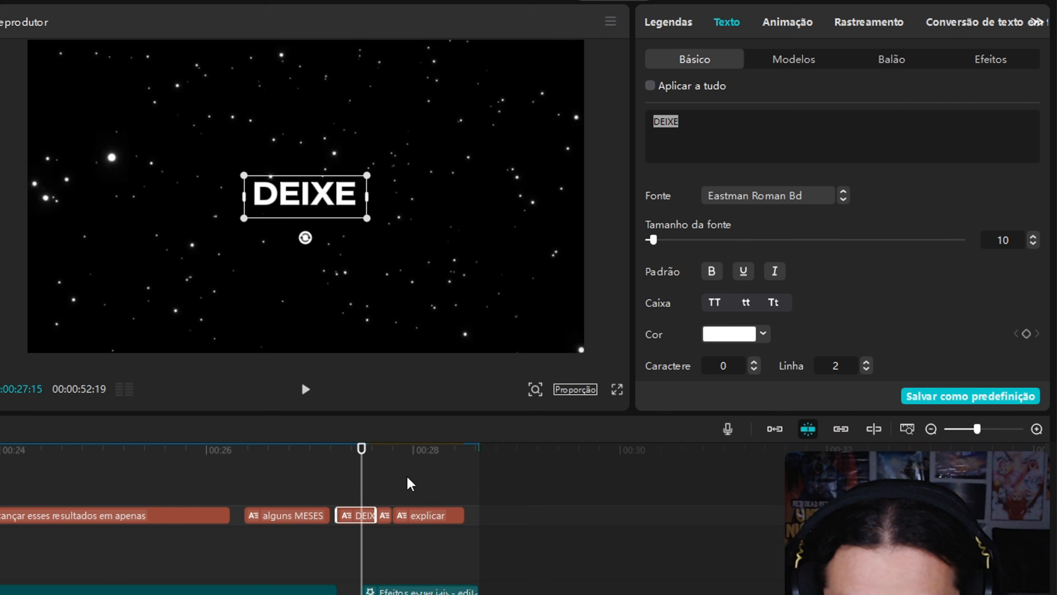
{"action": "left_click", "coordinate": [384, 516]}
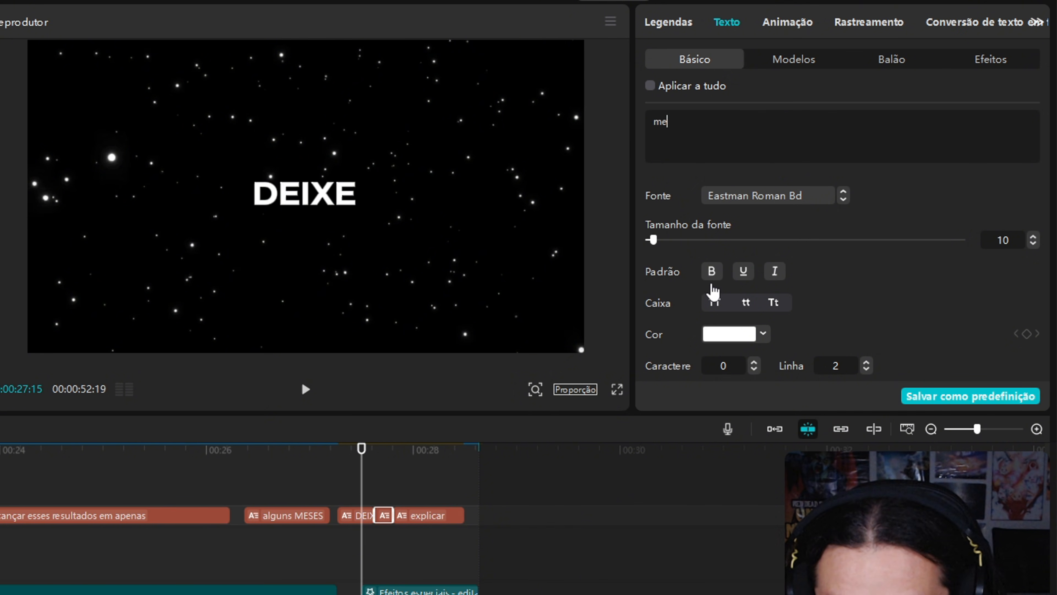
{"action": "double_click", "coordinate": [677, 124]}
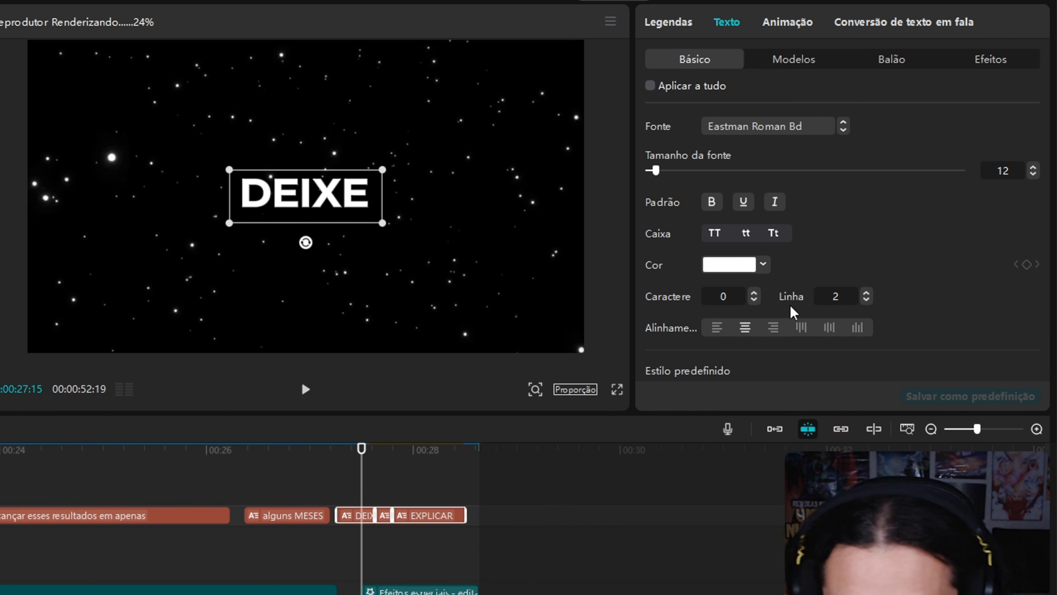
Enable the glow (Brilho) on the three uppercase captions, choose the non-Pro style and adjust the glow colour
{"action": "scroll", "coordinate": [793, 312], "scroll_direction": "down", "scroll_amount": 10}
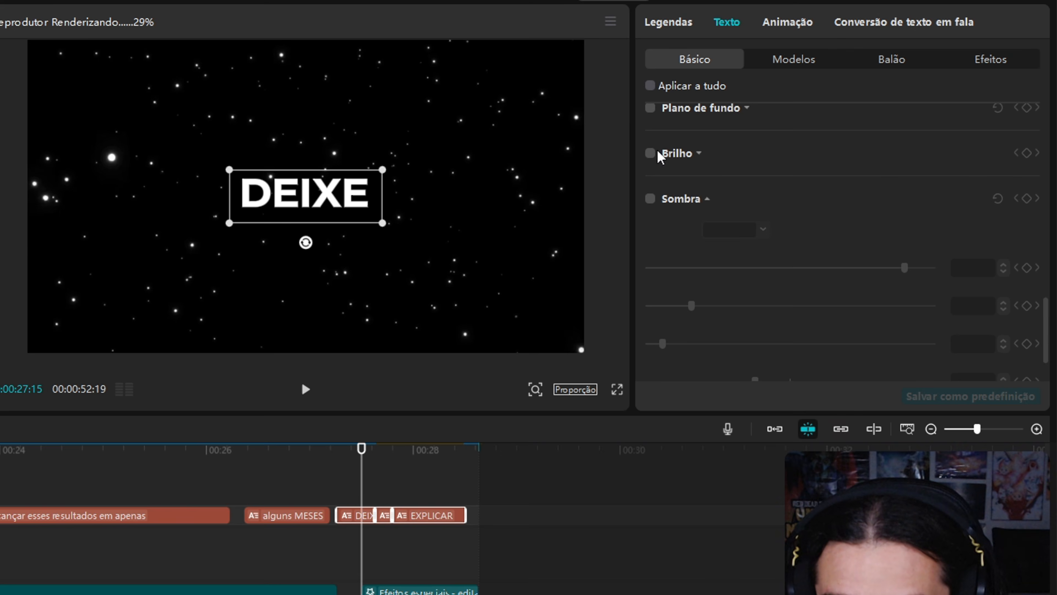
{"action": "left_click", "coordinate": [650, 153]}
{"action": "left_click", "coordinate": [737, 212]}
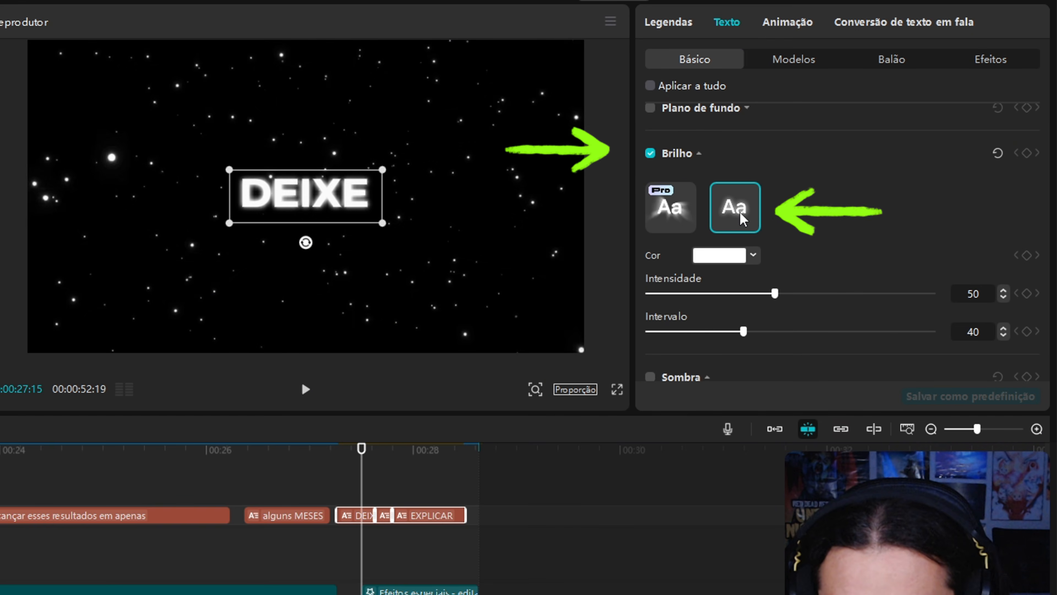
{"action": "left_click", "coordinate": [752, 255]}
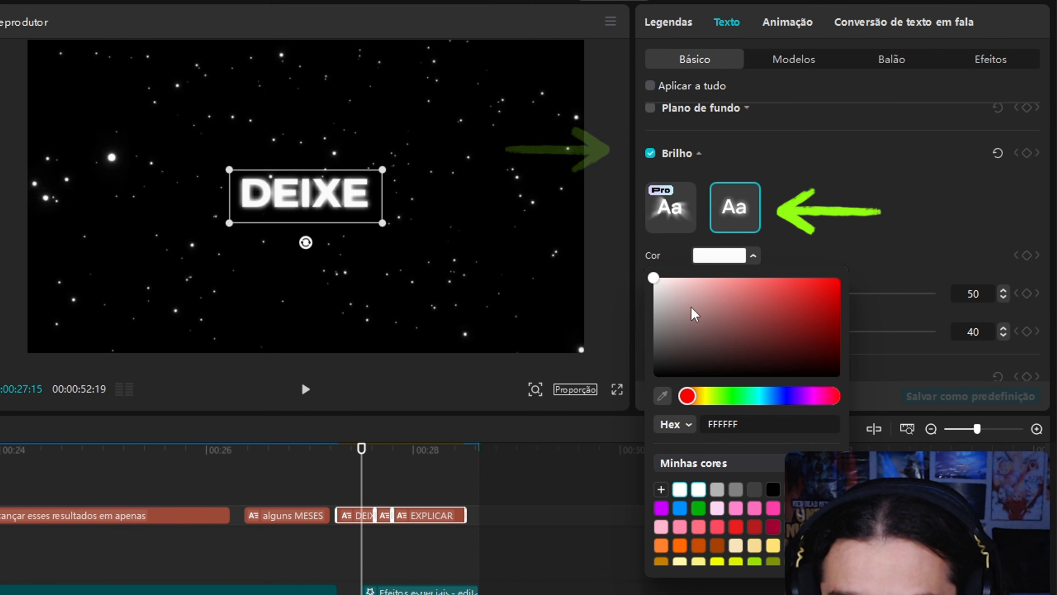
{"action": "left_click", "coordinate": [704, 402]}
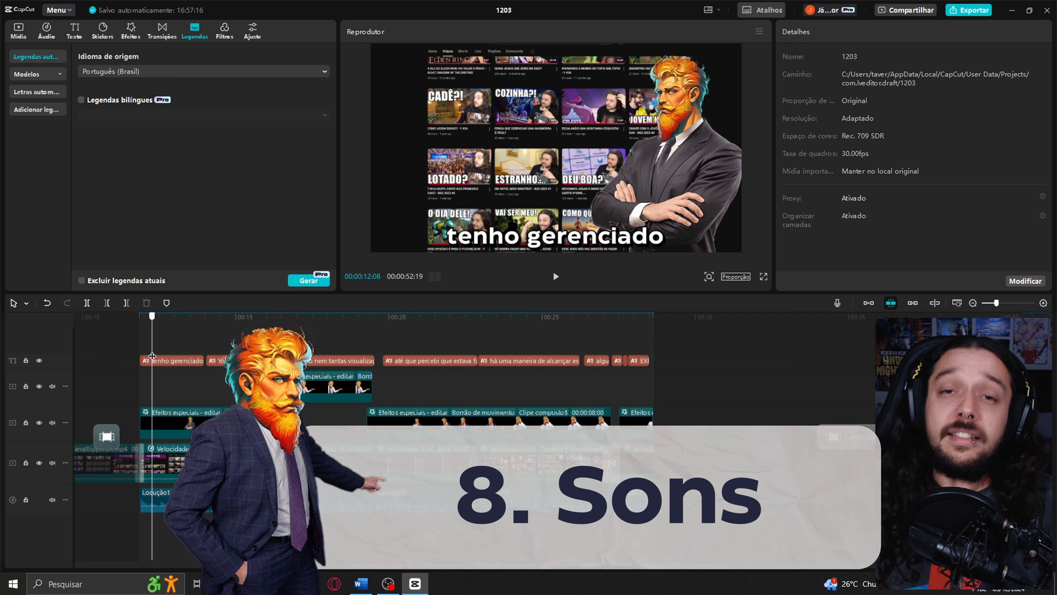
Add Swoosh_1.MP3 on a new audio track below the narration, aligning its peak with Isaac's entrance near 00:00:12
{"action": "left_click_drag", "start_coordinate": [152, 356], "coordinate": [555, 366]}
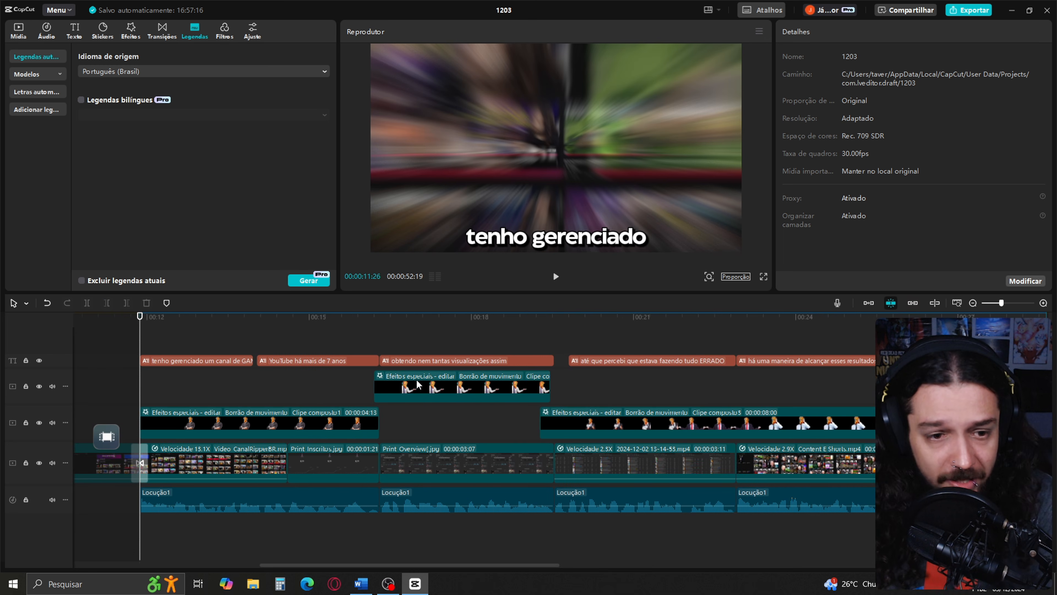
{"action": "key", "text": "Right"}
{"action": "key", "text": "Right"}
{"action": "key", "text": "Right"}
{"action": "key", "text": "Right"}
{"action": "key", "text": "Right"}
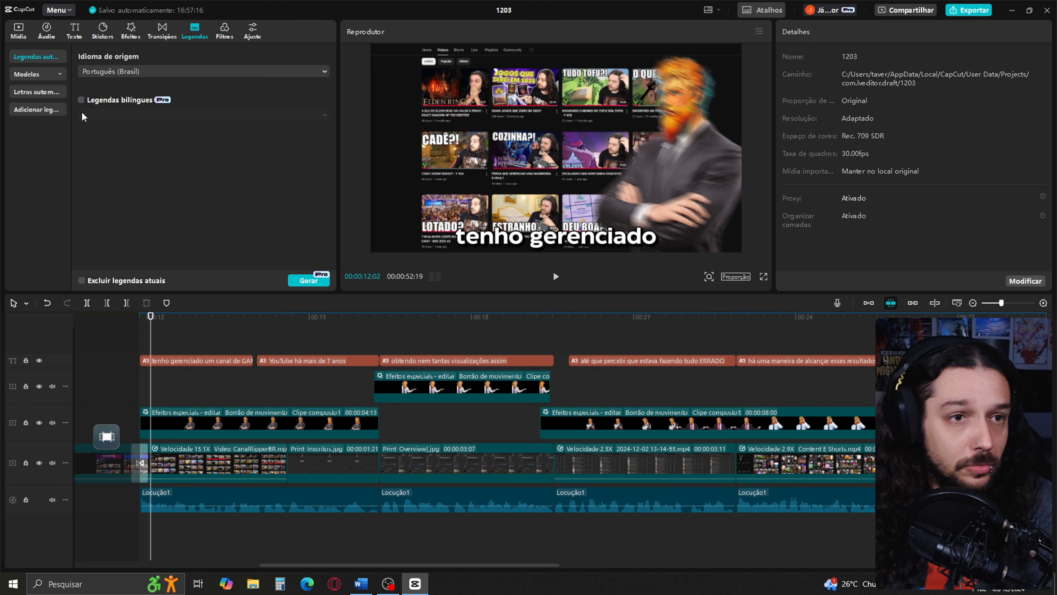
{"action": "left_click", "coordinate": [19, 32]}
{"action": "left_click_drag", "start_coordinate": [260, 150], "coordinate": [125, 536]}
{"action": "scroll", "coordinate": [277, 533], "scroll_direction": "up", "scroll_amount": 4, "text": "ctrl"}
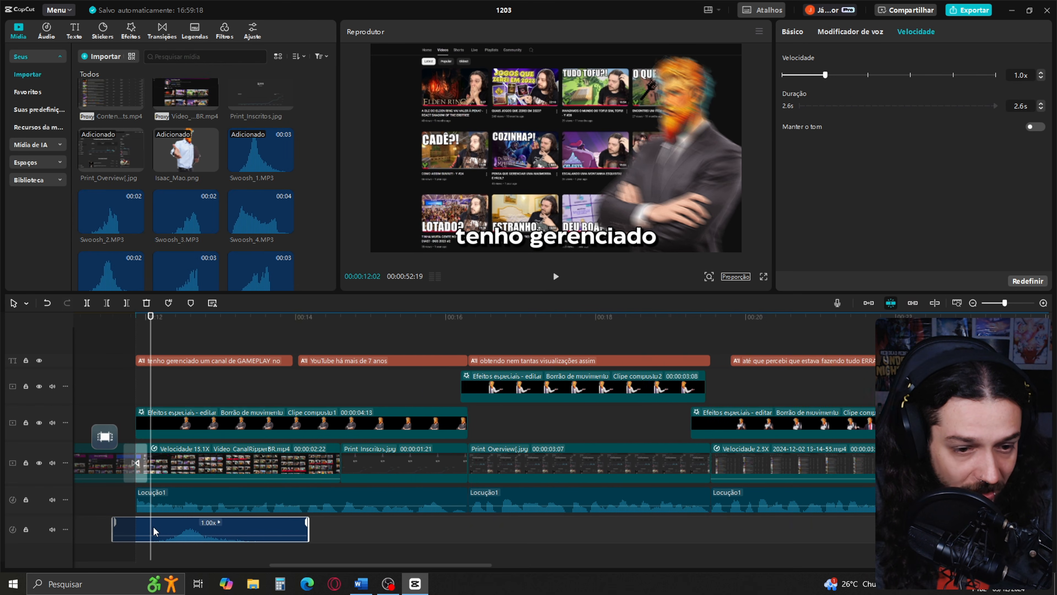
{"action": "left_click_drag", "start_coordinate": [278, 532], "coordinate": [244, 535]}
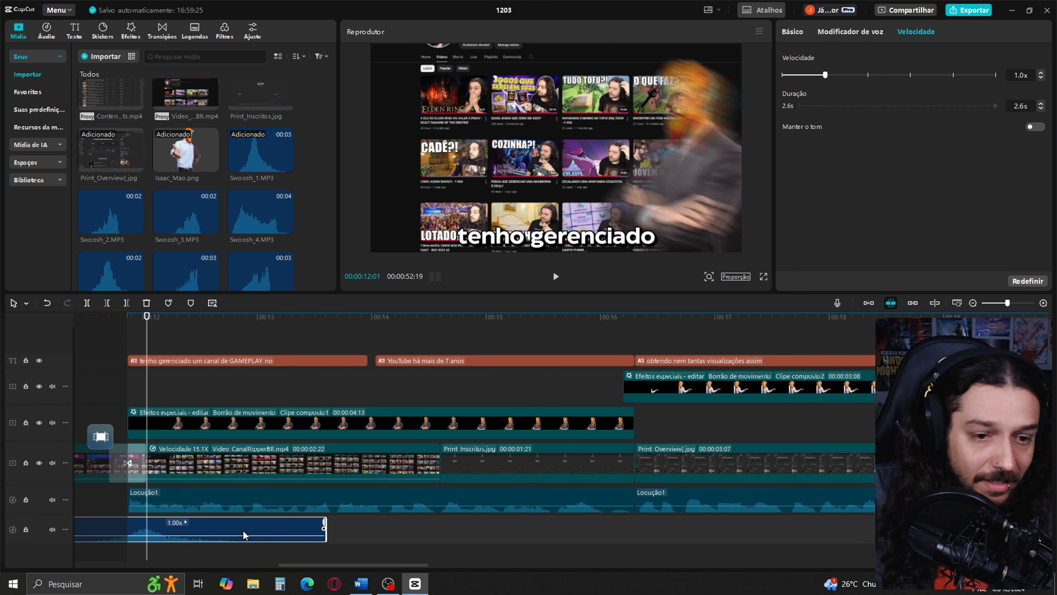
Align the peak of Swoosh_16.MP3 with the start of the Print_Inscritos.jpg clip and lower its volume to -13.5 dB
{"action": "left_click", "coordinate": [804, 32]}
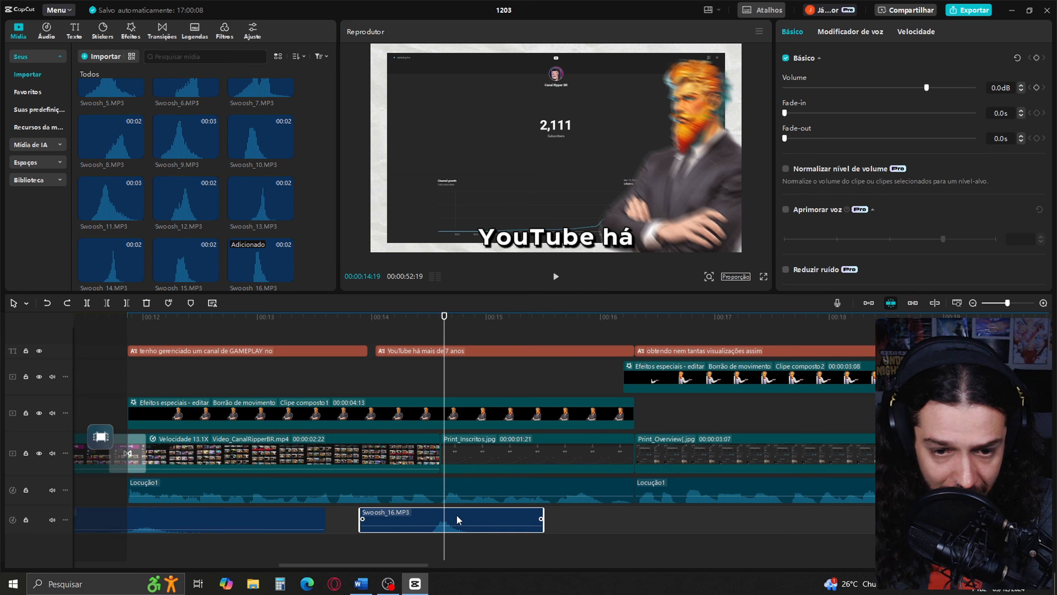
{"action": "left_click_drag", "start_coordinate": [458, 519], "coordinate": [455, 519]}
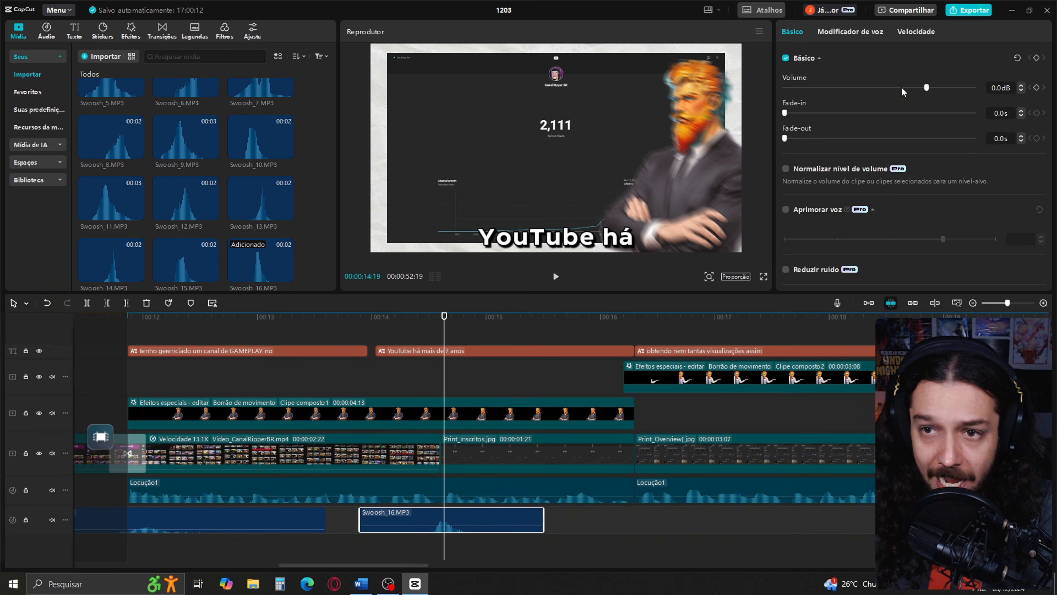
{"action": "left_click_drag", "start_coordinate": [900, 88], "coordinate": [895, 88]}
Add Swoosh_11.MP3 on another audio track, with its peak near 00:00:16:05 where the second Isaac compound clip enters
{"action": "left_click", "coordinate": [620, 337]}
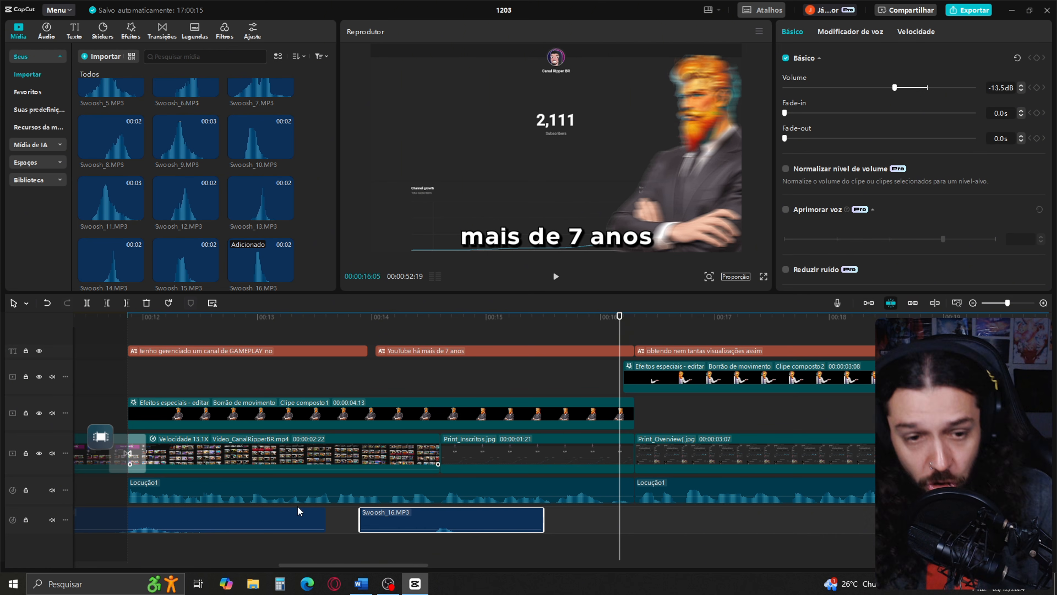
{"action": "scroll", "coordinate": [204, 206], "scroll_direction": "down", "scroll_amount": 5}
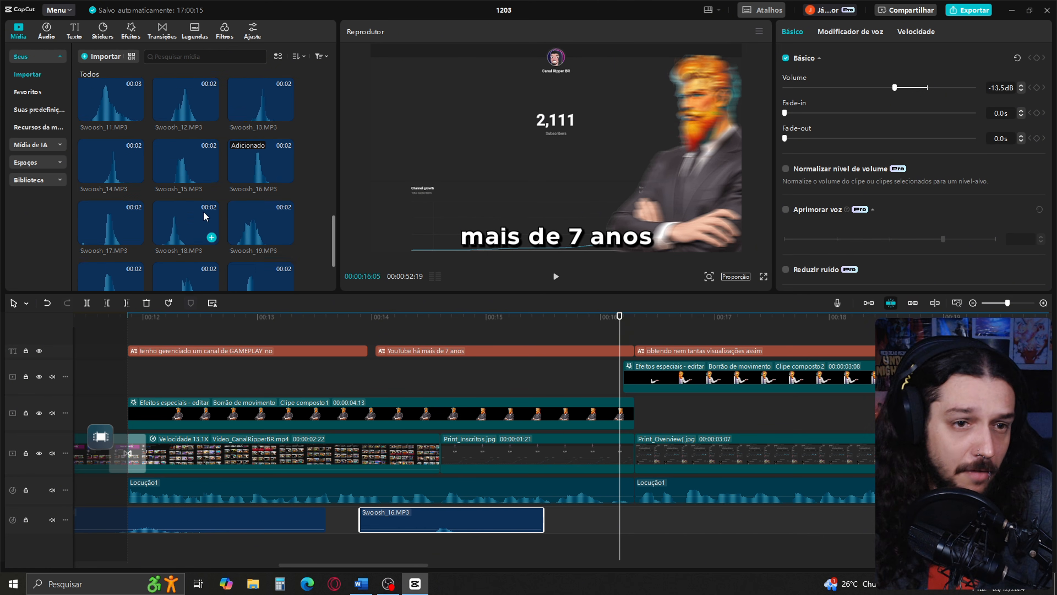
{"action": "scroll", "coordinate": [174, 204], "scroll_direction": "up", "scroll_amount": 3}
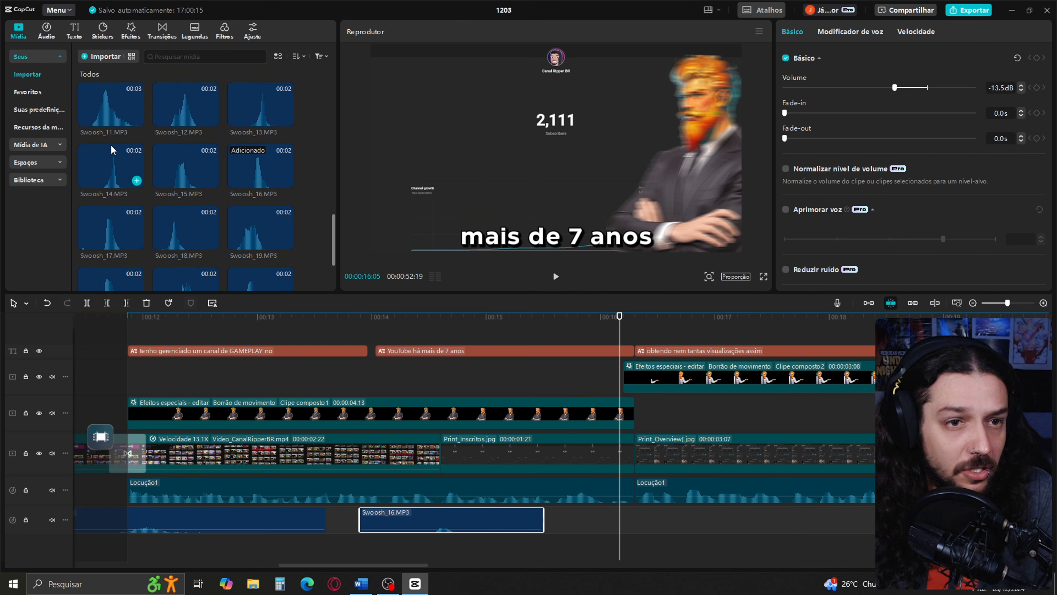
{"action": "left_click_drag", "start_coordinate": [111, 108], "coordinate": [643, 545]}
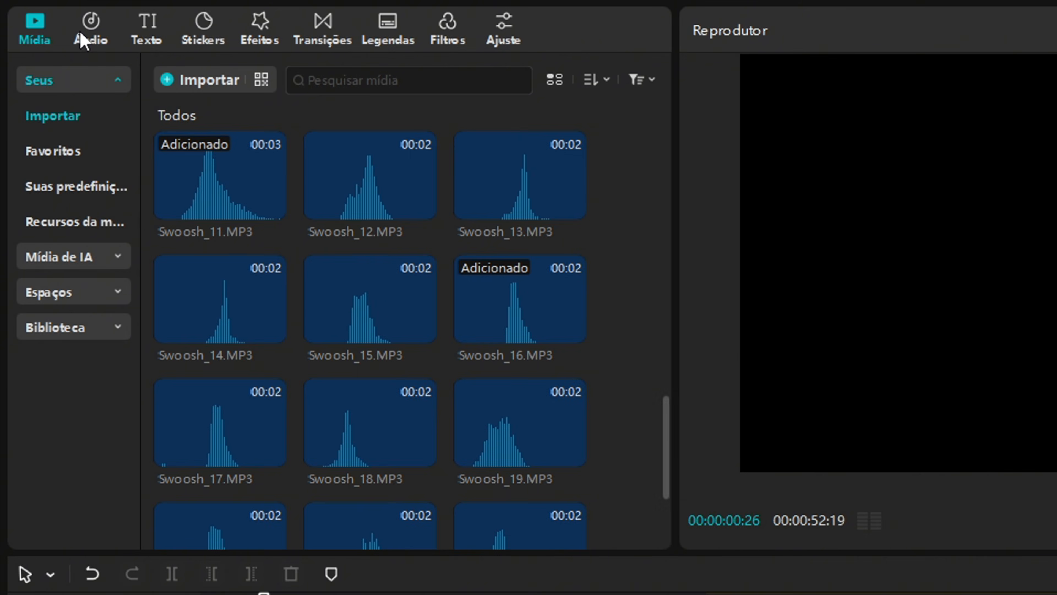
Search the music library for "epic action" and add "A fast-paced battle action orchestra(1585863)" on a new track below the swooshes
{"action": "left_click", "coordinate": [85, 42]}
{"action": "left_click", "coordinate": [245, 80]}
{"action": "type", "text": "epic acti"}
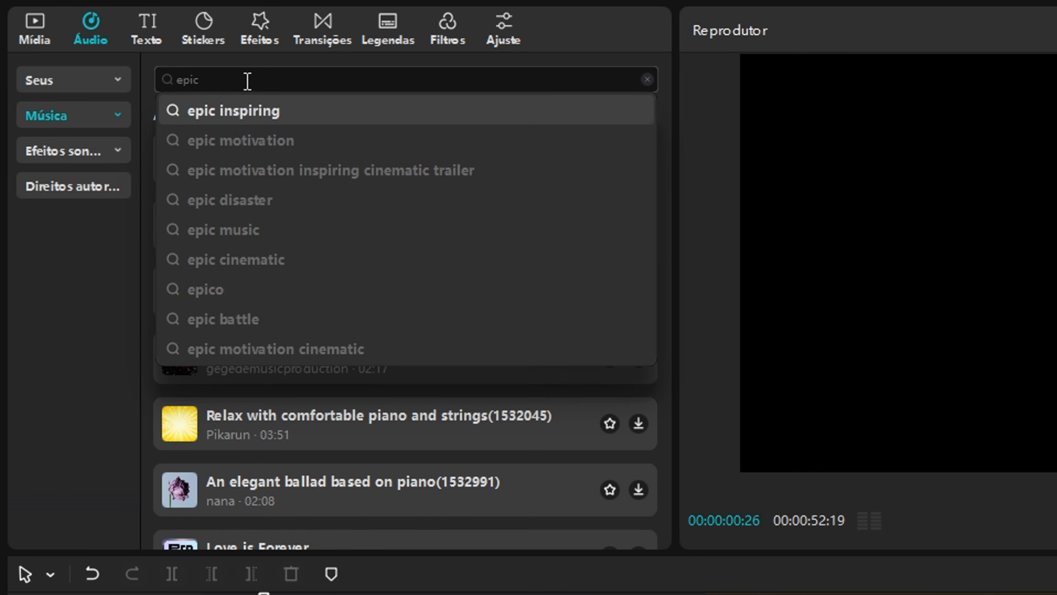
{"action": "type", "text": "on"}
{"action": "key", "text": "Return"}
{"action": "left_click", "coordinate": [368, 454]}
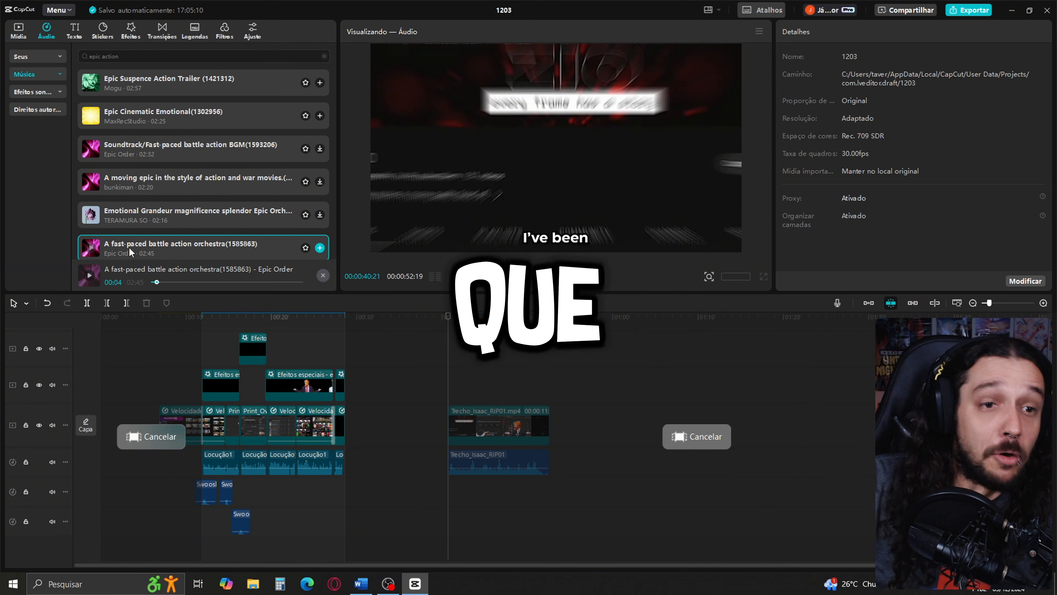
{"action": "left_click_drag", "start_coordinate": [143, 247], "coordinate": [195, 552]}
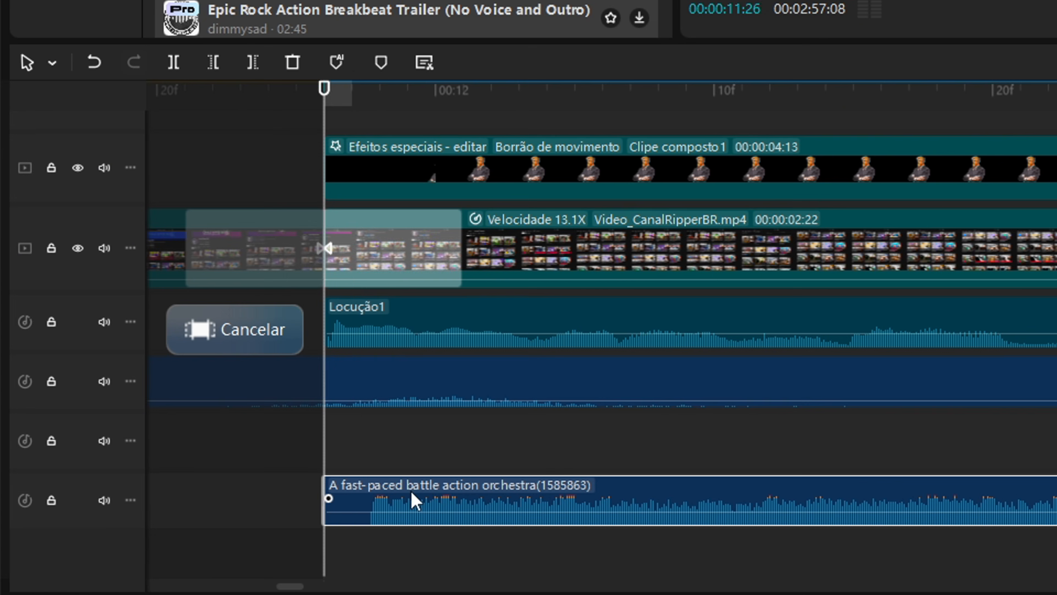
Trim the orchestra track's beginning at 00:00:11:27, move it back to the narration's start, and lower its volume to -28.1 dB
{"action": "key", "text": "q"}
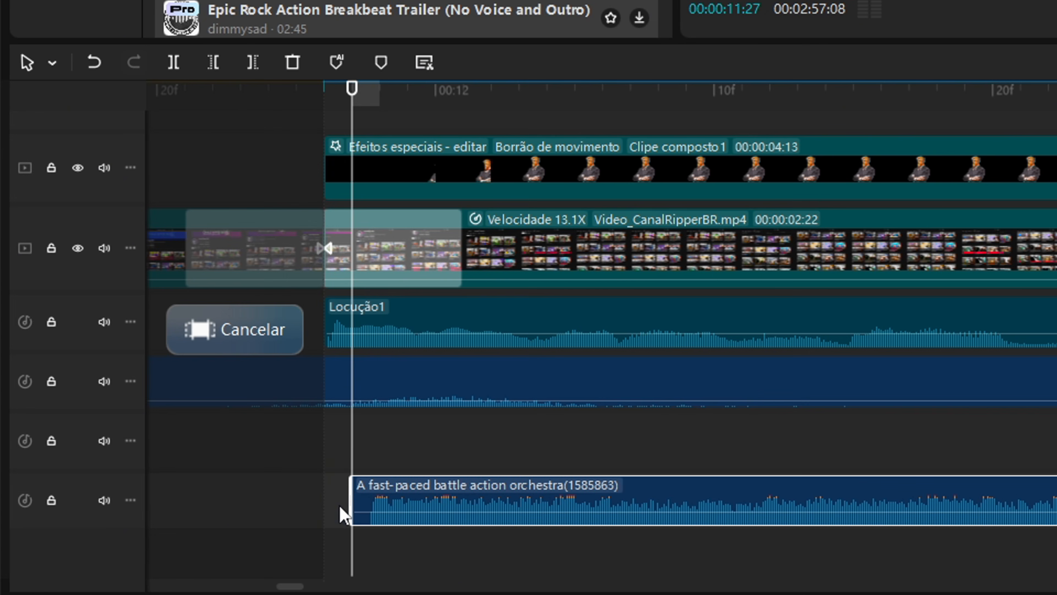
{"action": "left_click_drag", "start_coordinate": [397, 505], "coordinate": [370, 506]}
{"action": "scroll", "coordinate": [395, 497], "scroll_direction": "down", "scroll_amount": 6}
{"action": "left_click_drag", "start_coordinate": [927, 88], "coordinate": [856, 93]}
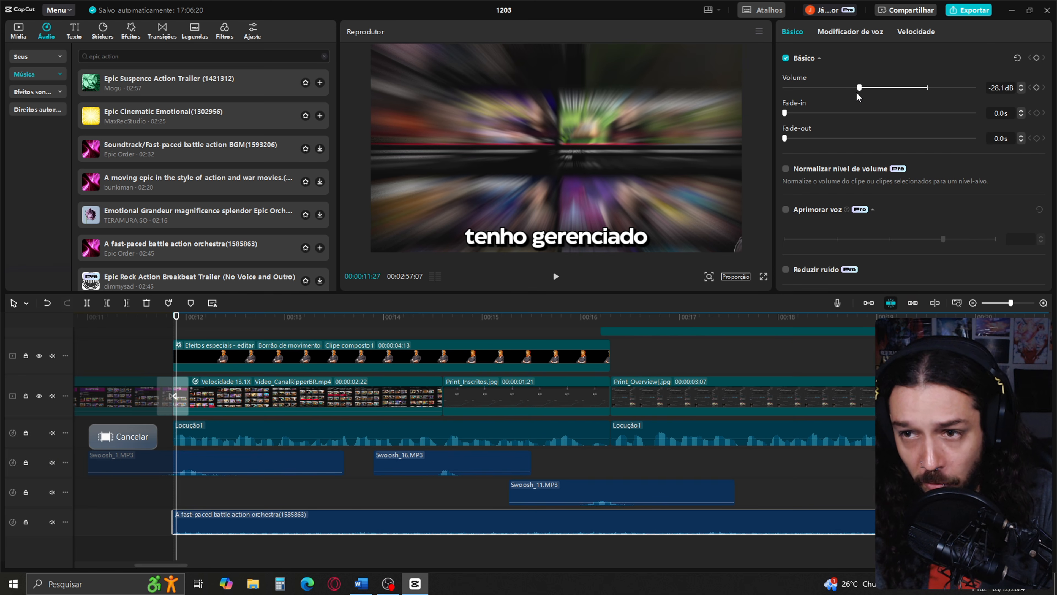